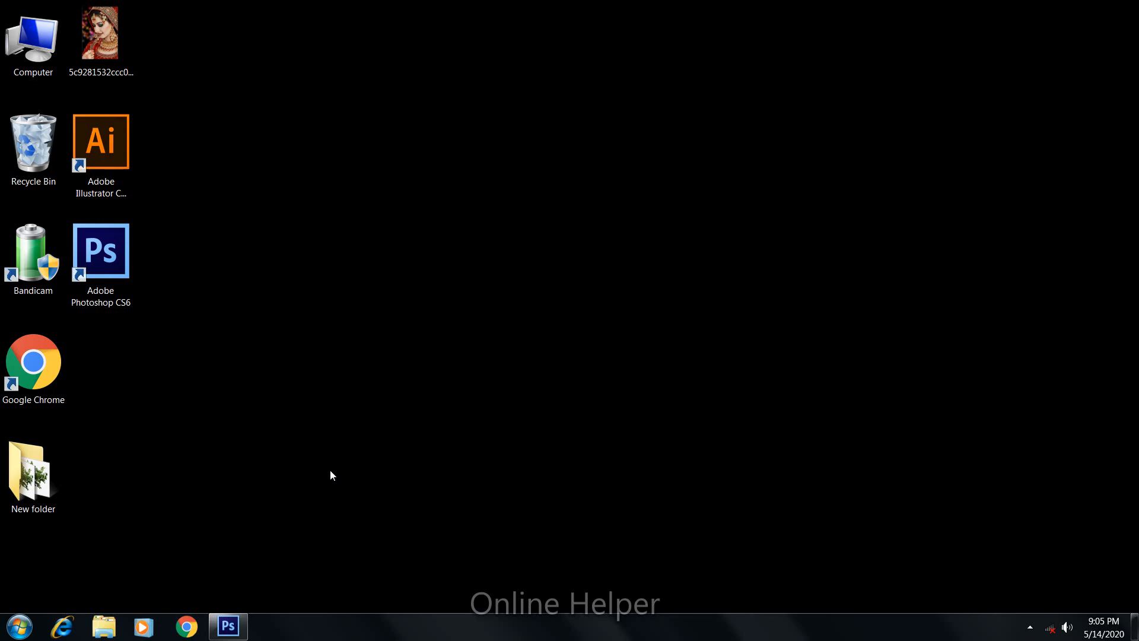
Switch to Photoshop and open the gold-bridal-jewellery-bridal-looks JPEG image from the Desktop.
left_click(226, 624)
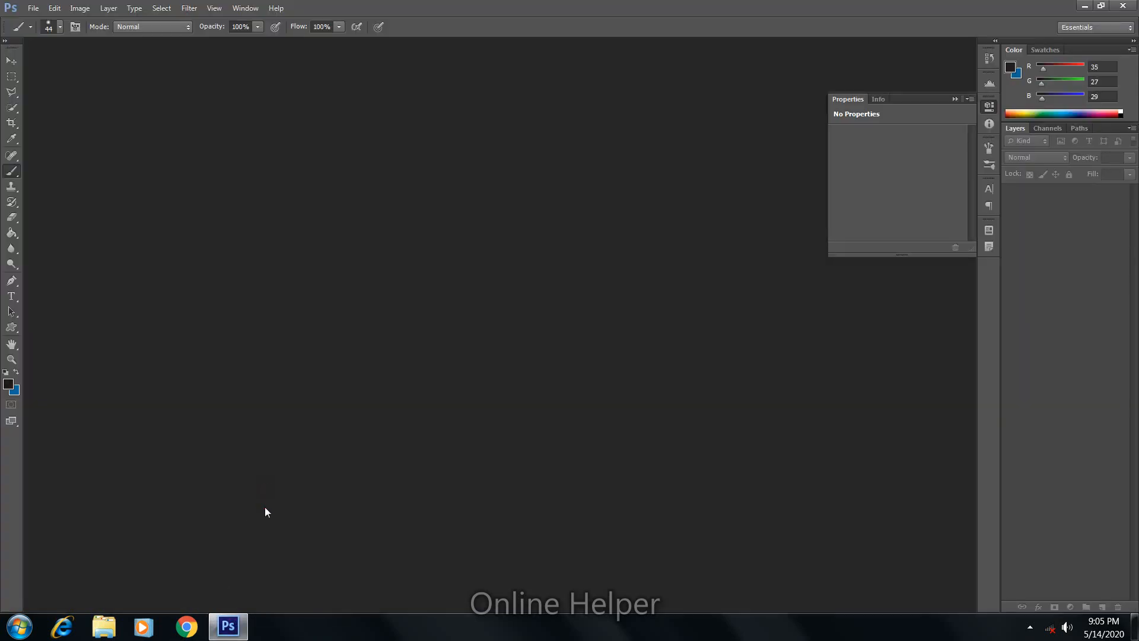
key("ctrl+o")
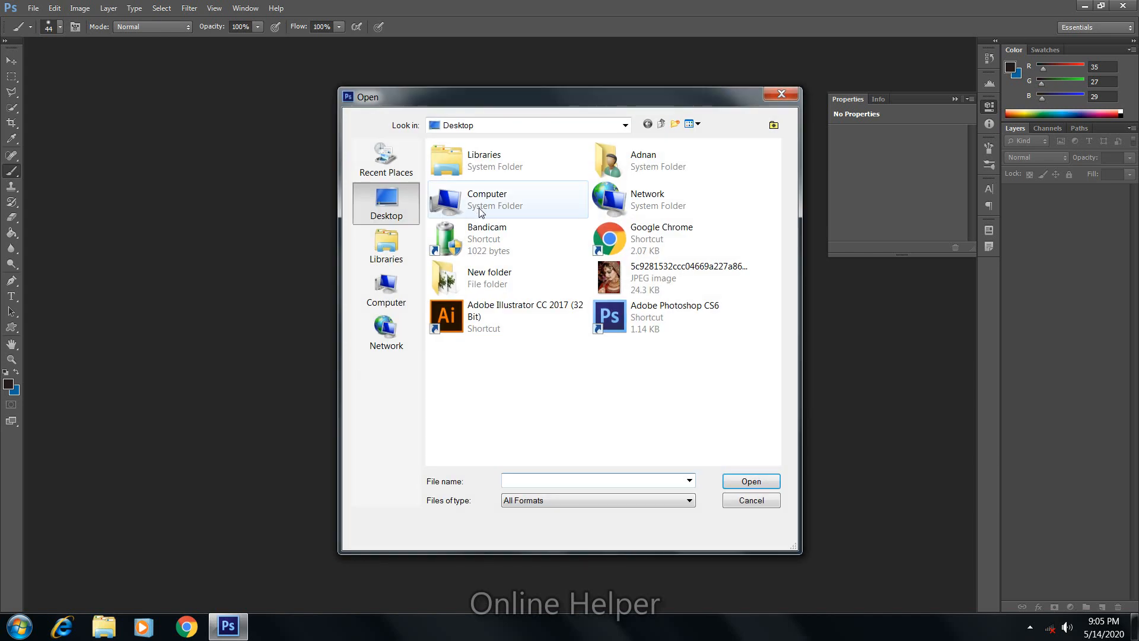
left_click(636, 279)
double_click(636, 279)
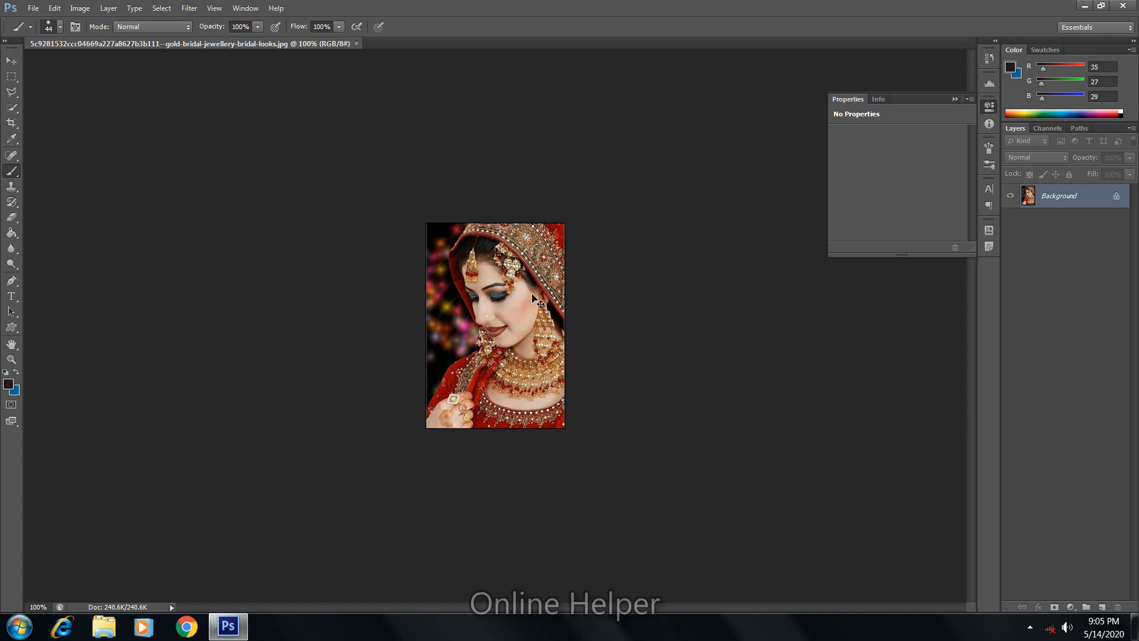
Add a Gradient Map adjustment layer above the photo using the Black, White preset gradient.
key("ctrl+plus")
key("ctrl+plus")
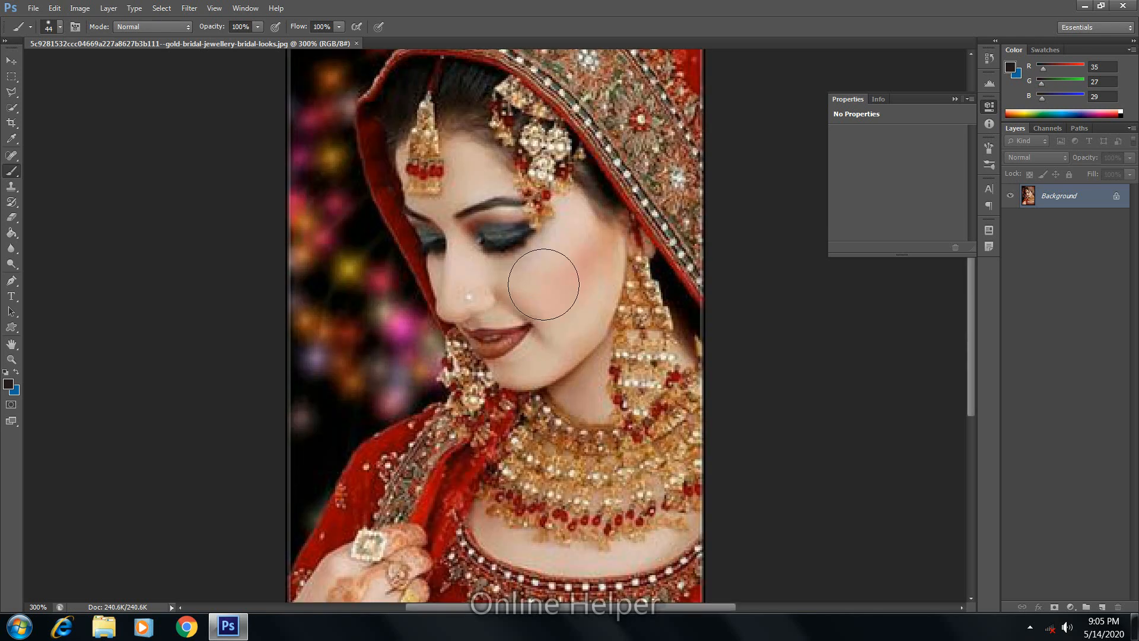
key("ctrl+minus")
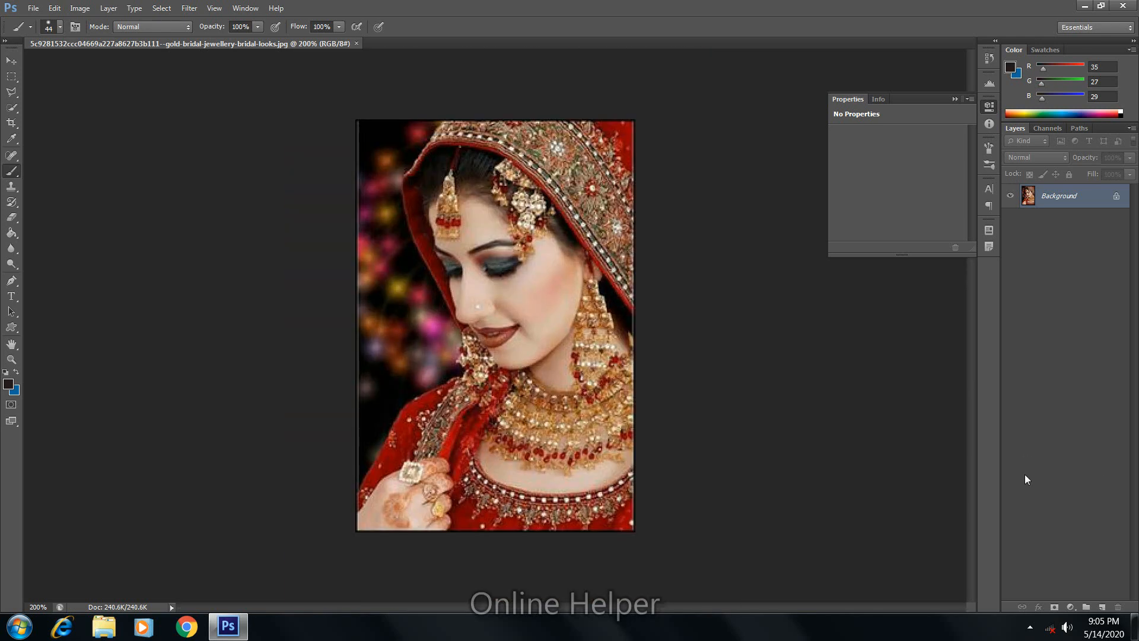
left_click(1076, 613)
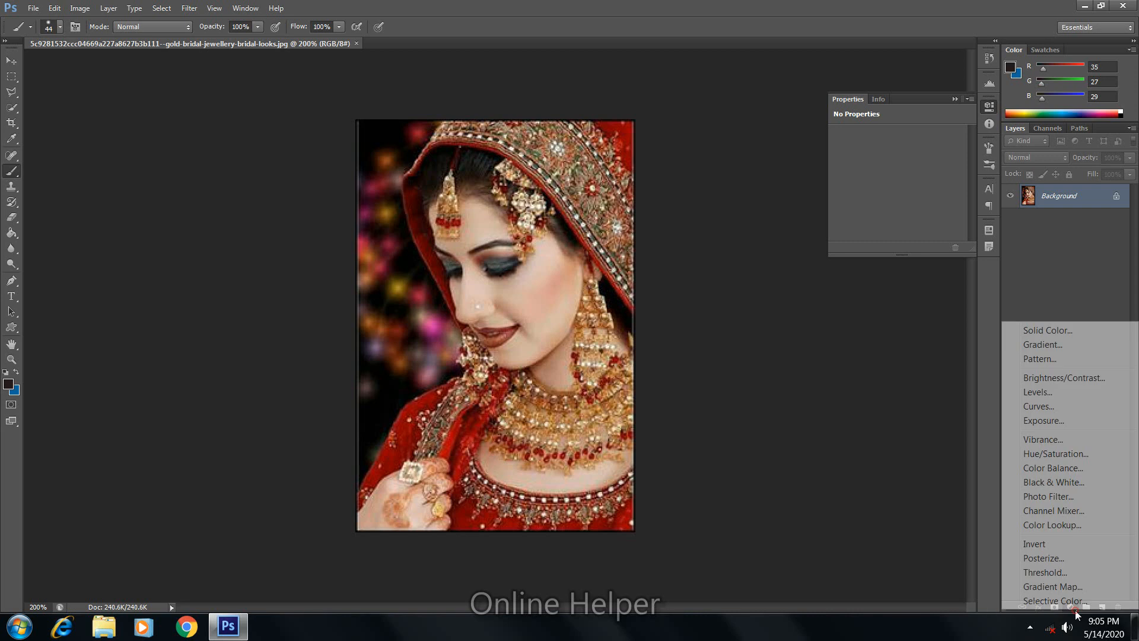
left_click(1043, 587)
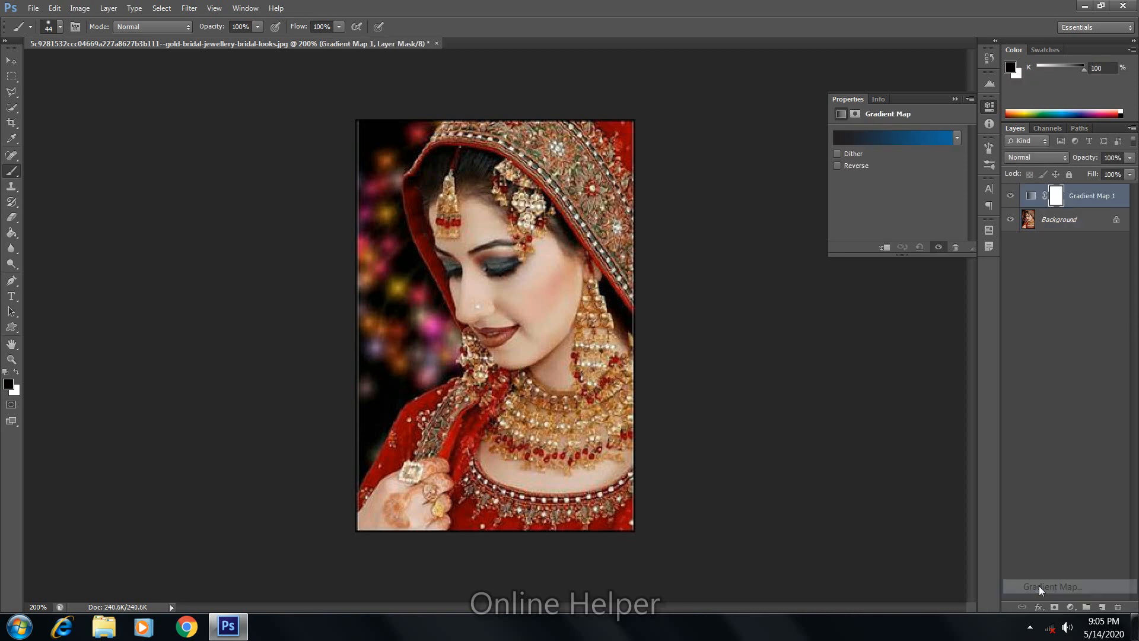
left_click(896, 141)
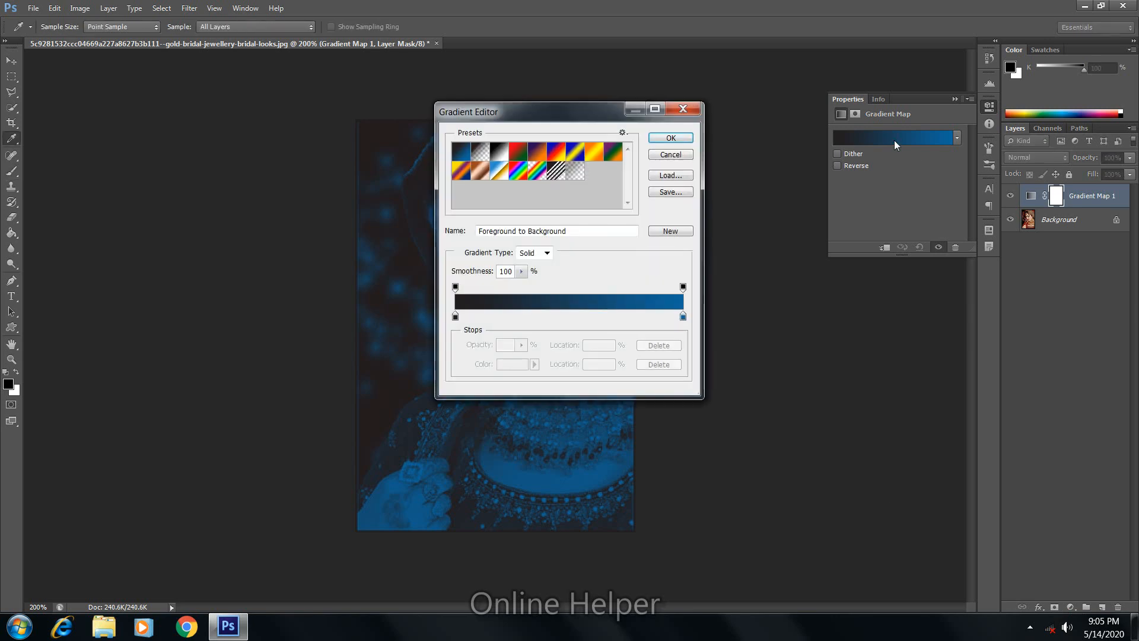
left_click_drag(514, 114, 651, 123)
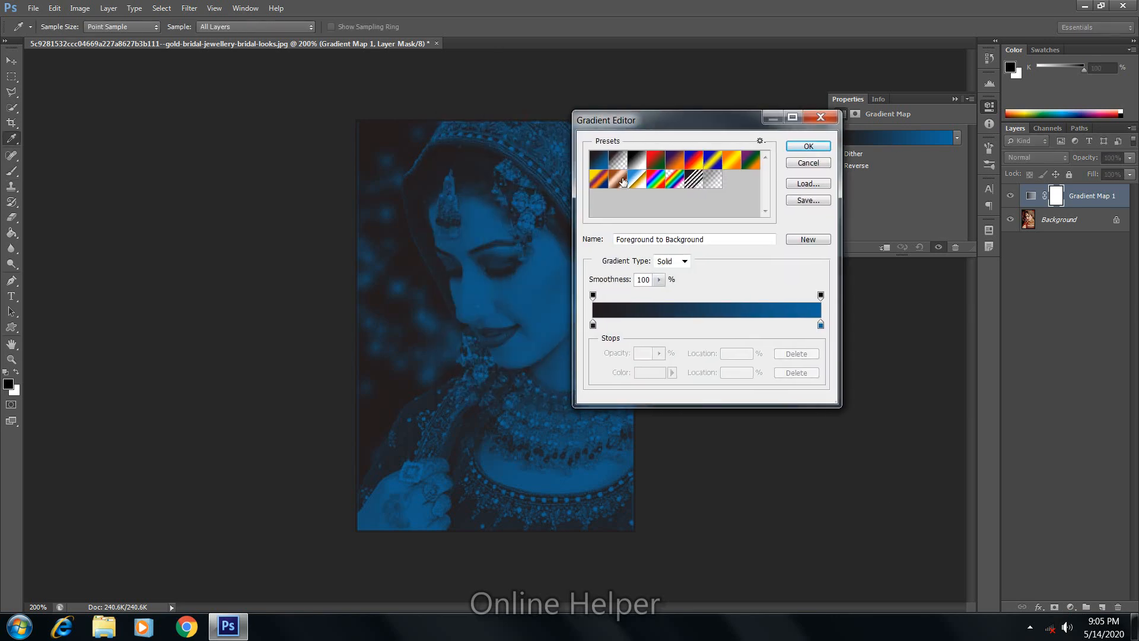
left_click(619, 161)
left_click(639, 162)
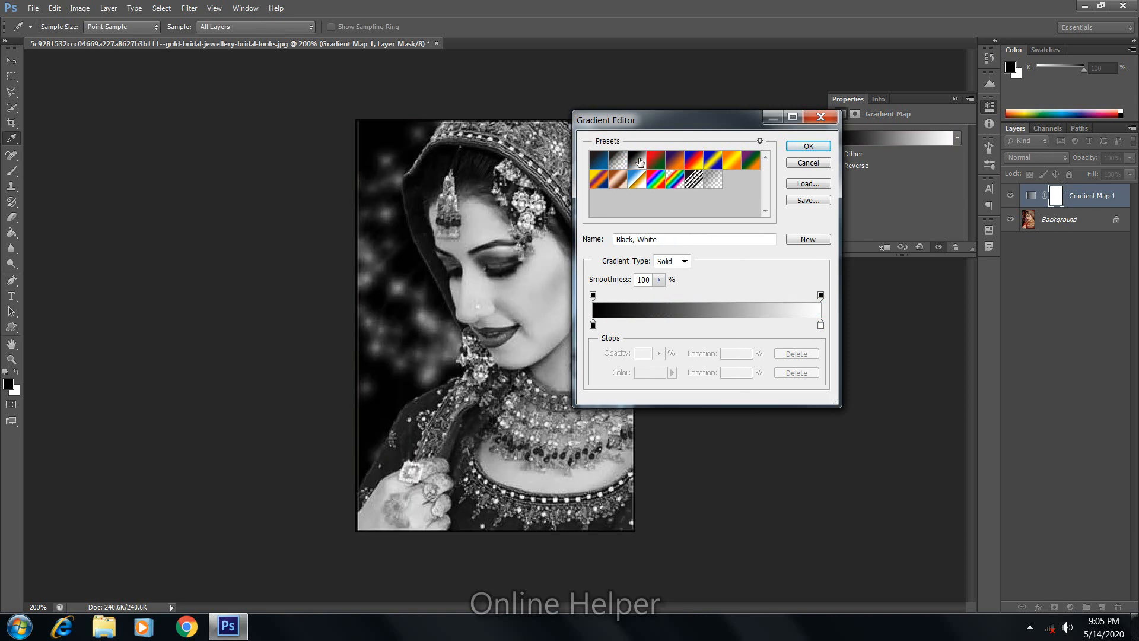
left_click(807, 147)
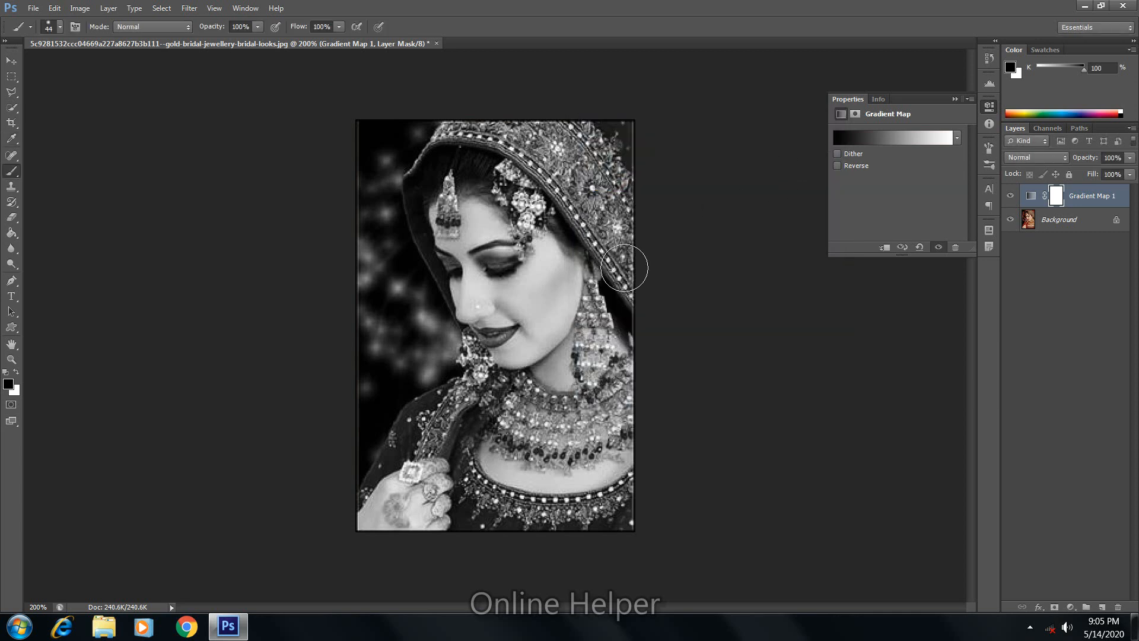
Set up a soft round brush with 0% hardness and a size of 95 px.
key("ctrl+plus")
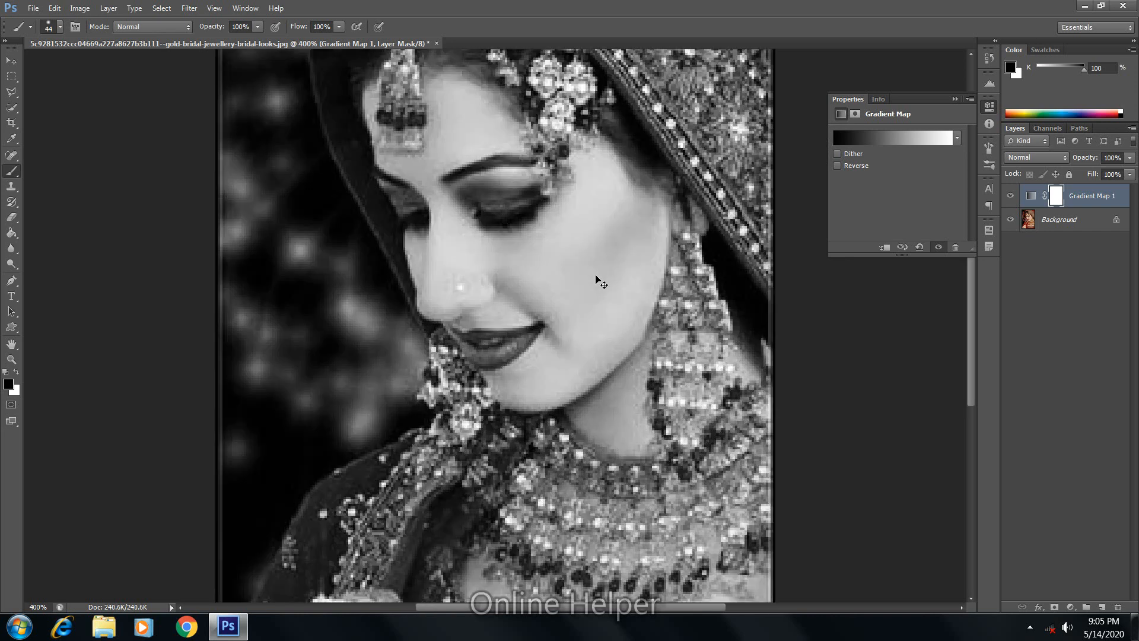
left_click_drag(590, 250, 562, 362)
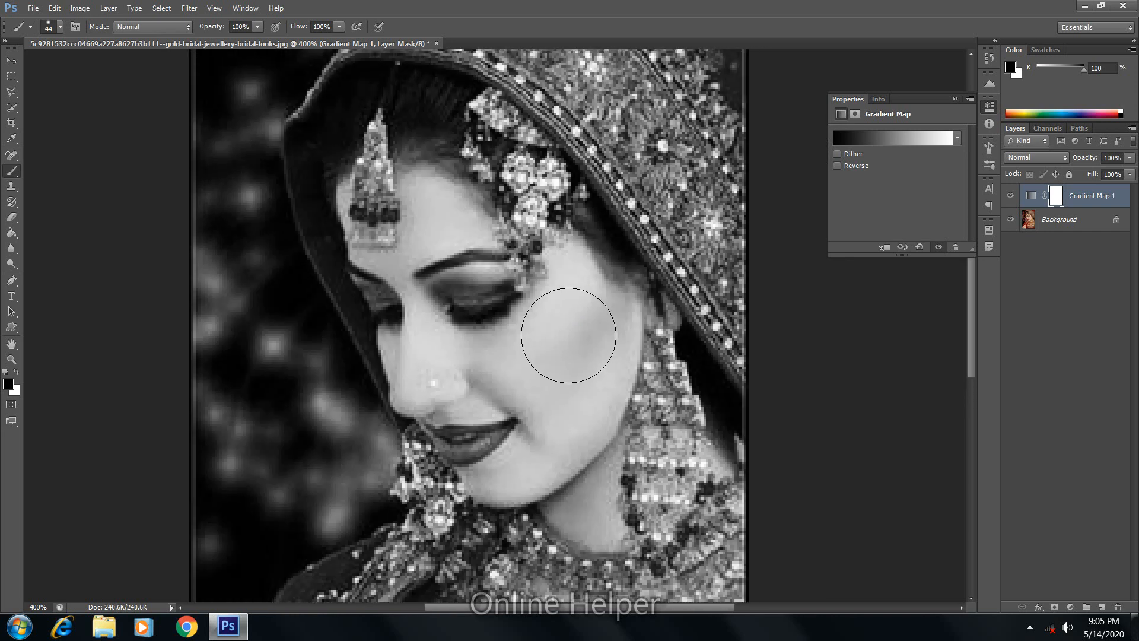
right_click(556, 260)
left_click_drag(591, 291, 589, 289)
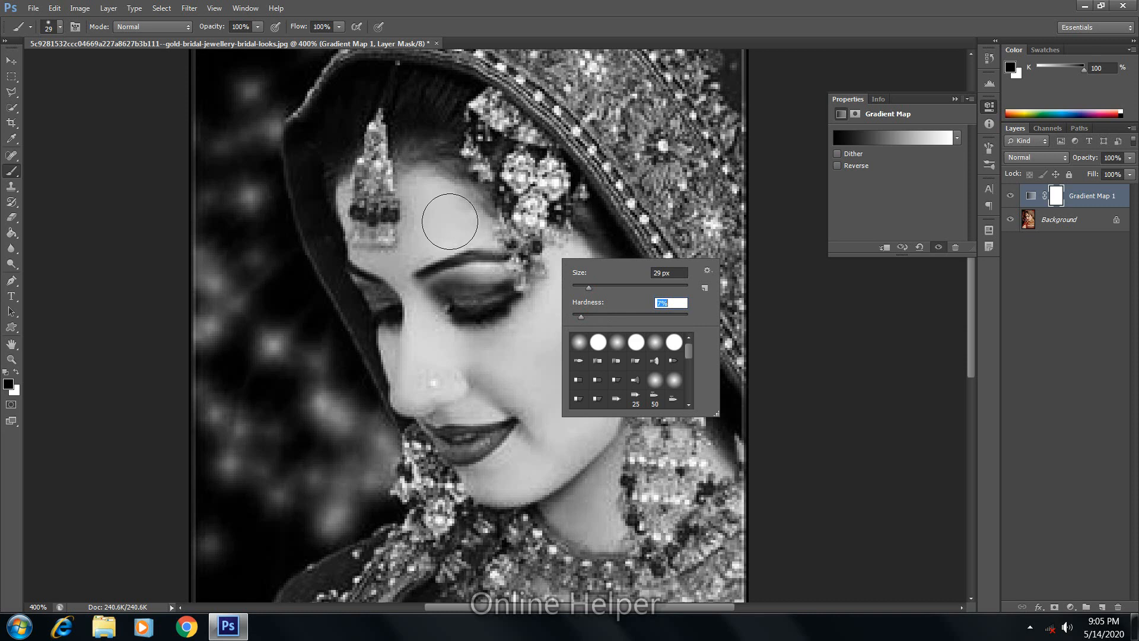
left_click(579, 342)
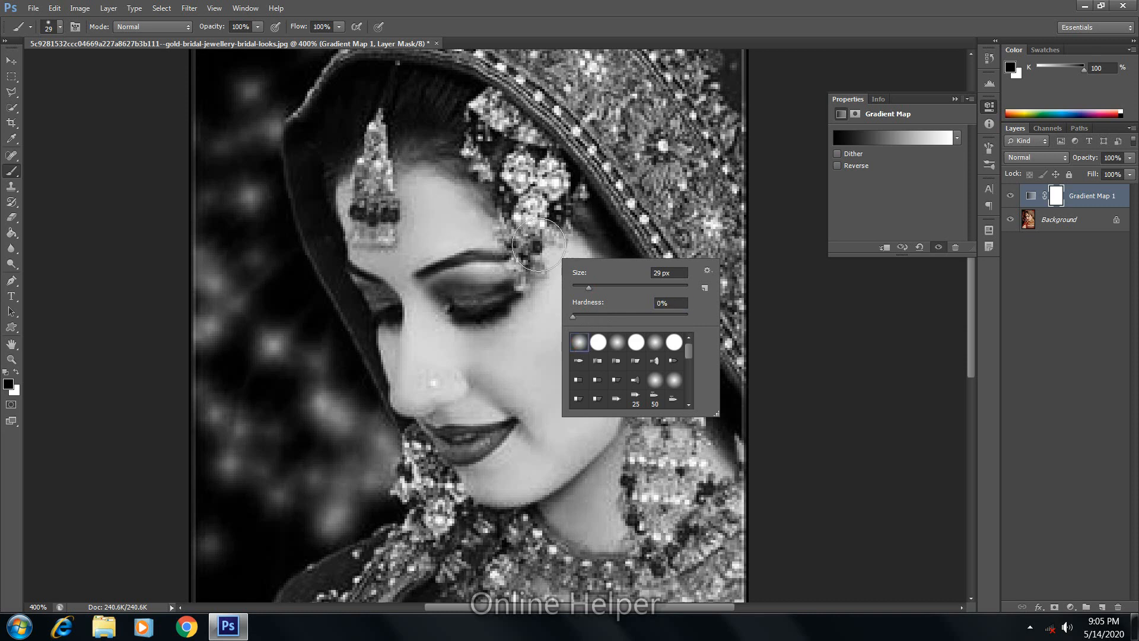
left_click_drag(595, 287, 630, 288)
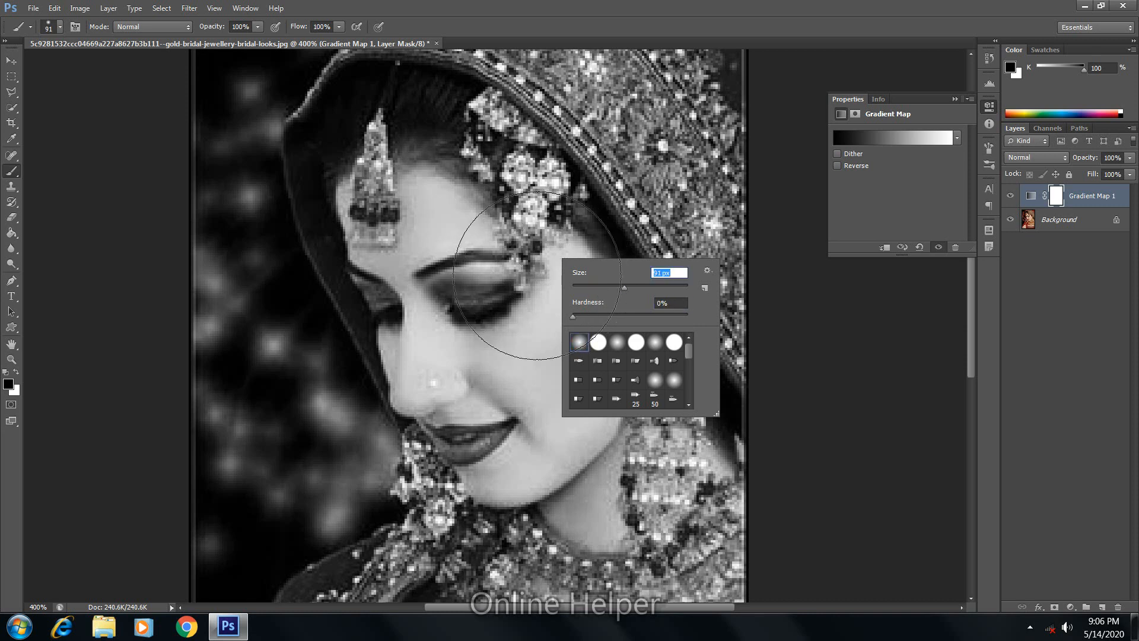
left_click(615, 289)
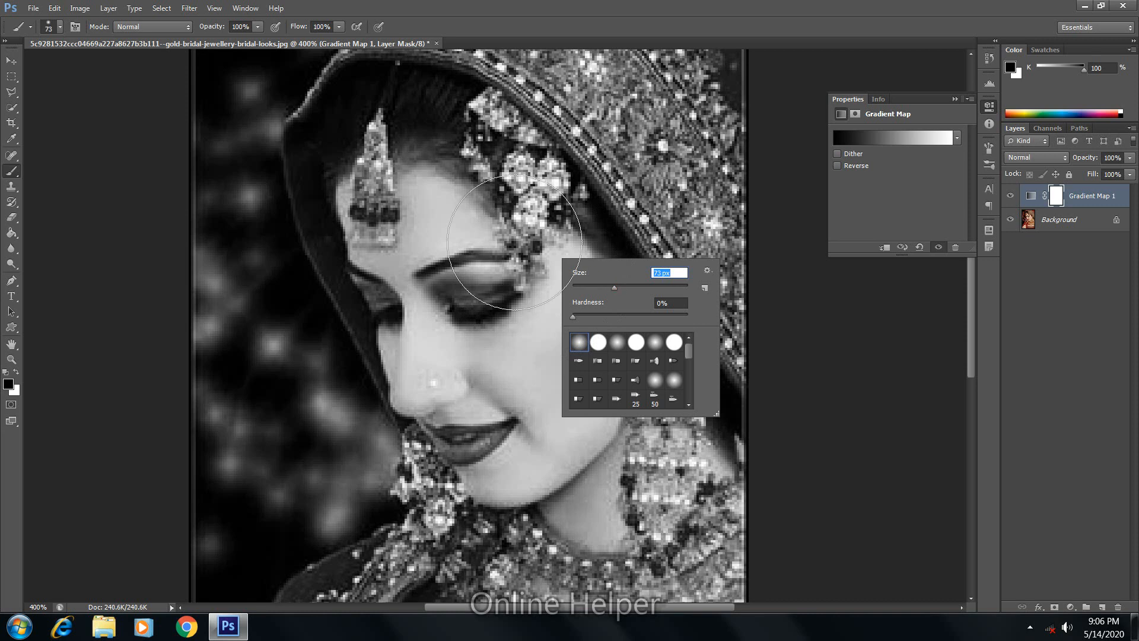
left_click_drag(632, 113, 676, 71)
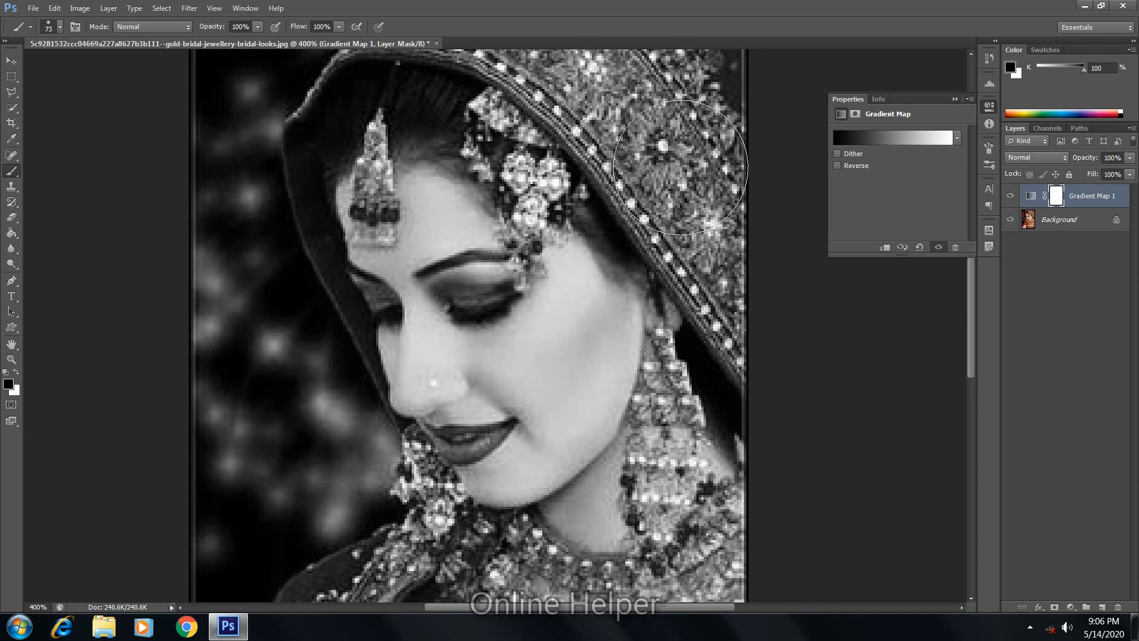
right_click(681, 168)
left_click(746, 195)
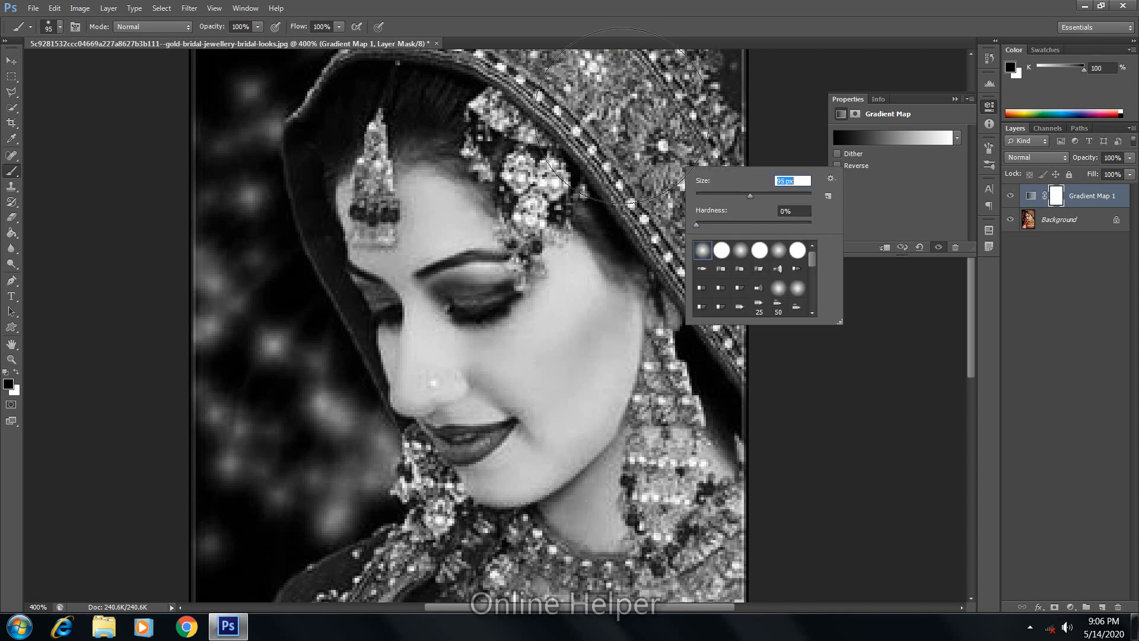
left_click_drag(672, 103, 669, 107)
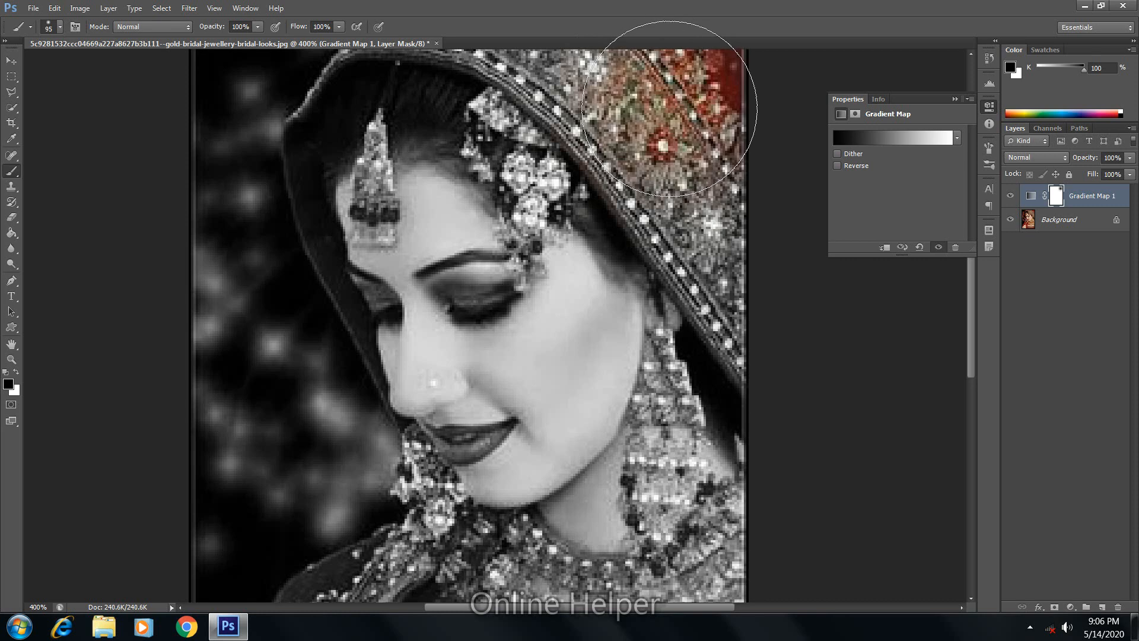
key("ctrl+z")
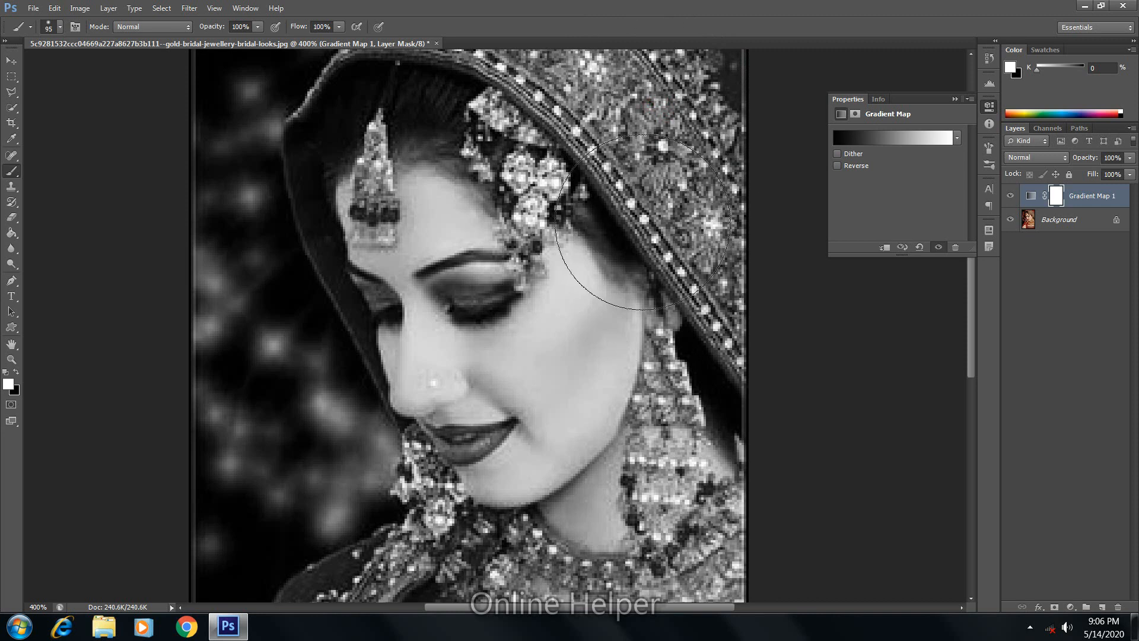
key("x")
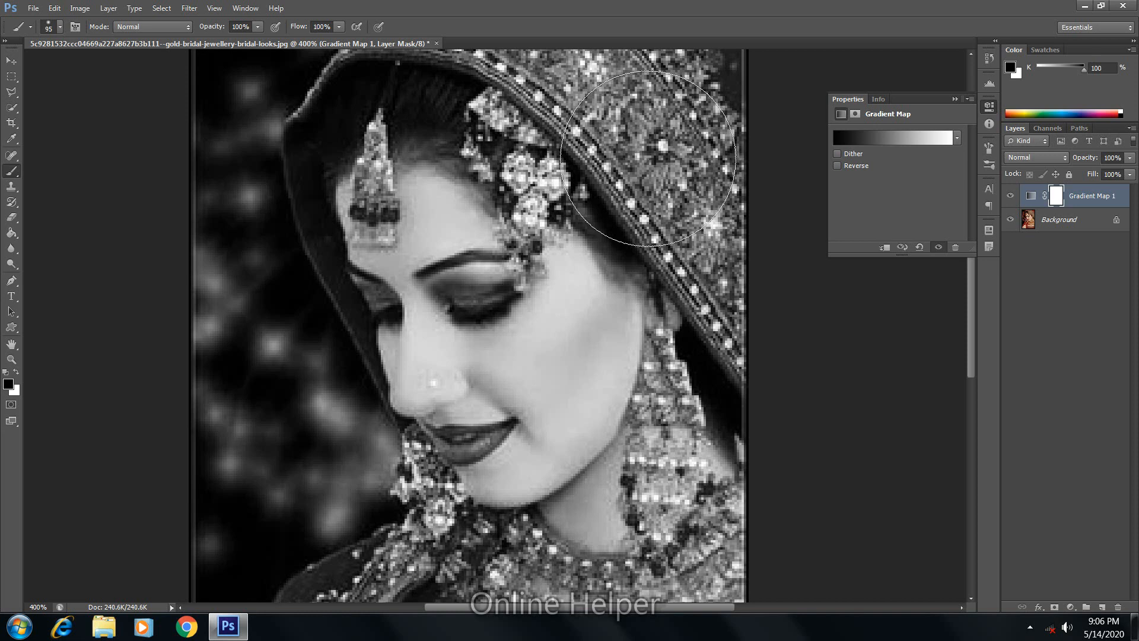
Reduce the brush to 60 px and paint black on the gradient map's mask over the embroidered veil to reveal its colour.
key("bracketleft")
key("bracketleft")
key("bracketleft")
key("bracketleft")
mouse_move(662, 131)
left_mouse_down()
mouse_move(704, 167)
mouse_move(653, 57)
mouse_move(719, 101)
mouse_move(709, 68)
mouse_move(747, 236)
mouse_move(740, 217)
mouse_move(772, 292)
mouse_move(640, 89)
mouse_move(597, 52)
mouse_move(684, 120)
mouse_move(555, 45)
left_mouse_up()
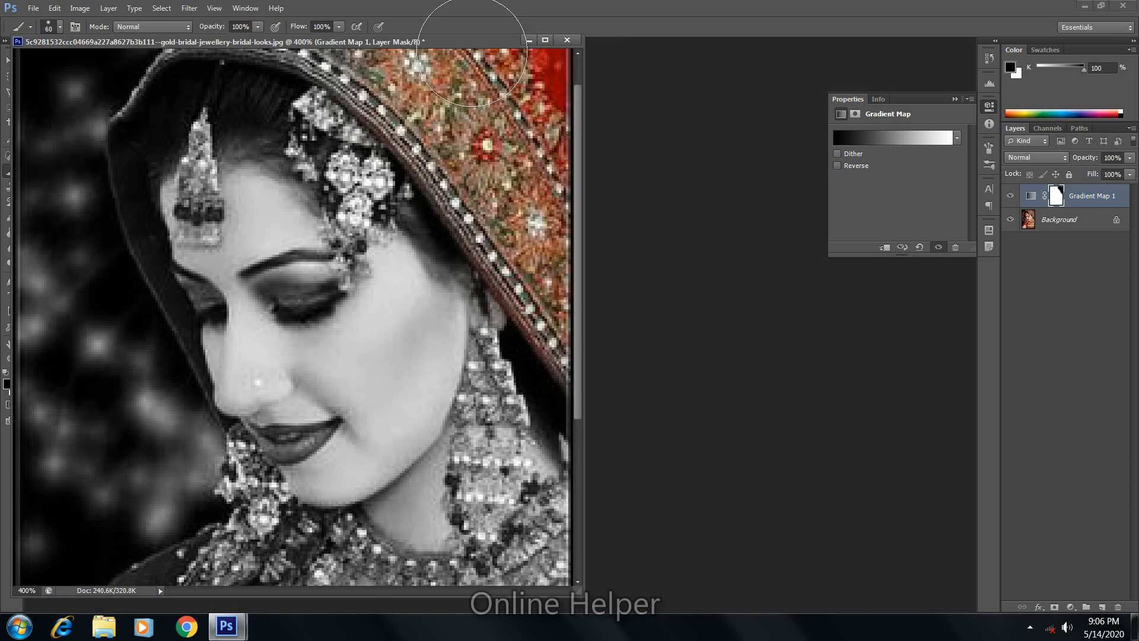
Shrink the brush to 30 px and mask out the gradient map over the jewelled hair ornament to reveal its colour.
left_click(546, 41)
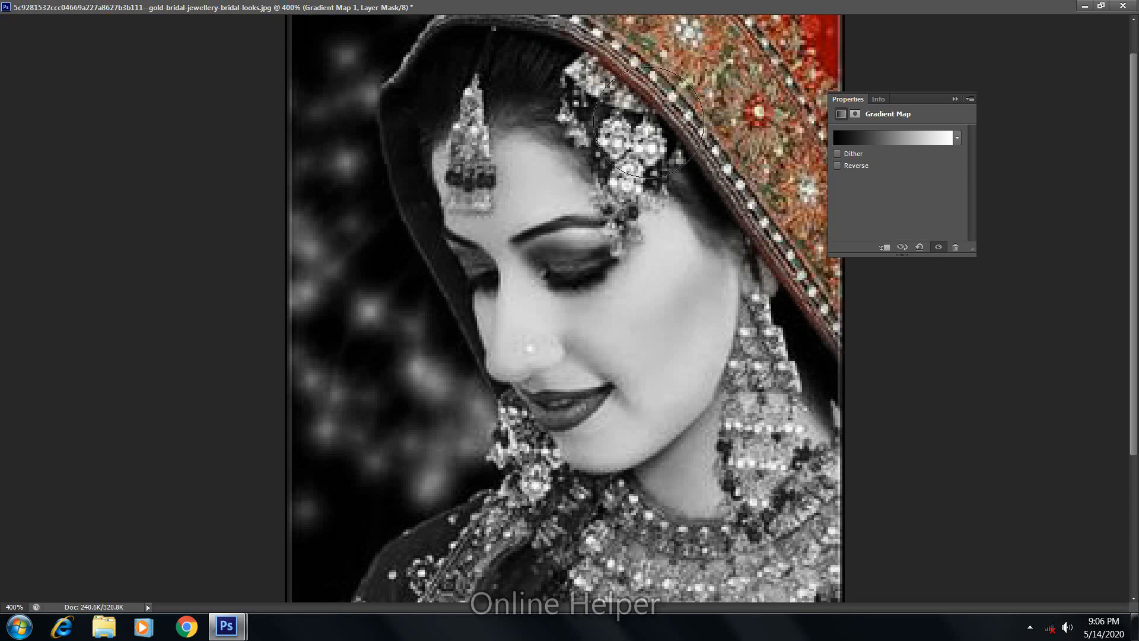
key("bracketleft")
key("bracketleft")
mouse_move(627, 119)
left_mouse_down()
mouse_move(644, 160)
mouse_move(629, 178)
mouse_move(636, 189)
left_mouse_up()
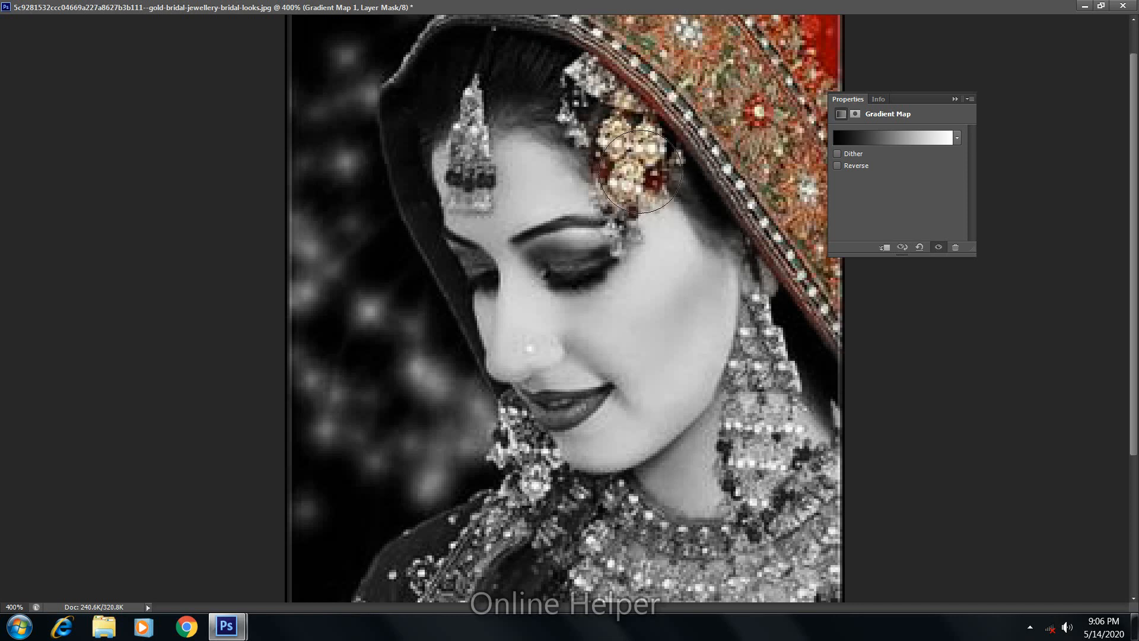
key("bracketright")
key("bracketright")
key("bracketleft")
key("bracketleft")
key("bracketleft")
left_click_drag(626, 205, 626, 230)
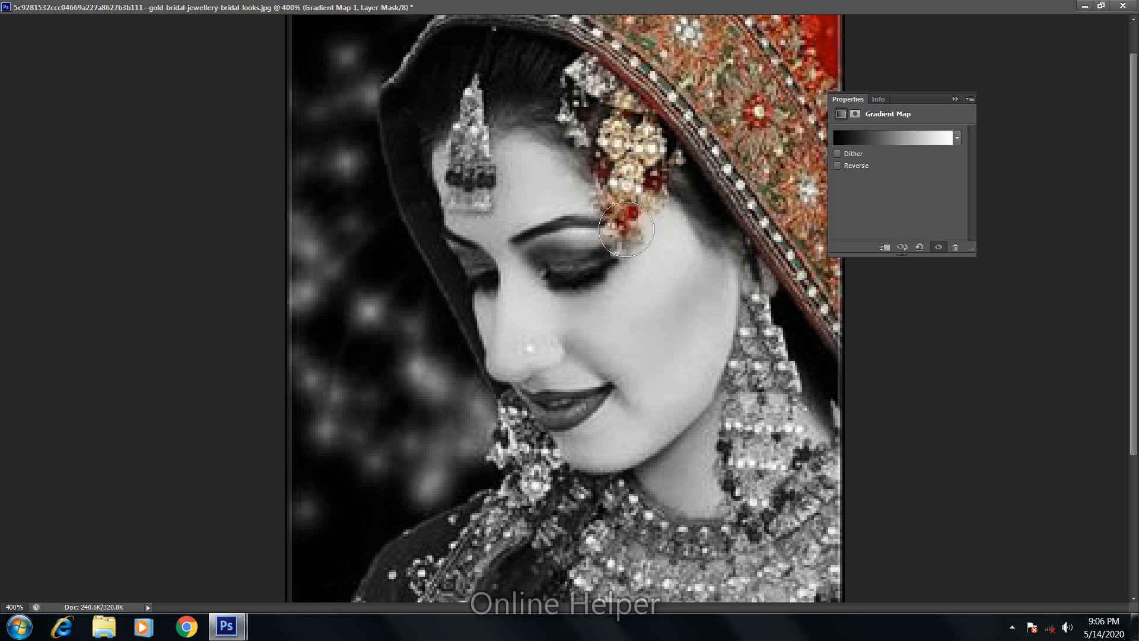
left_click(628, 250)
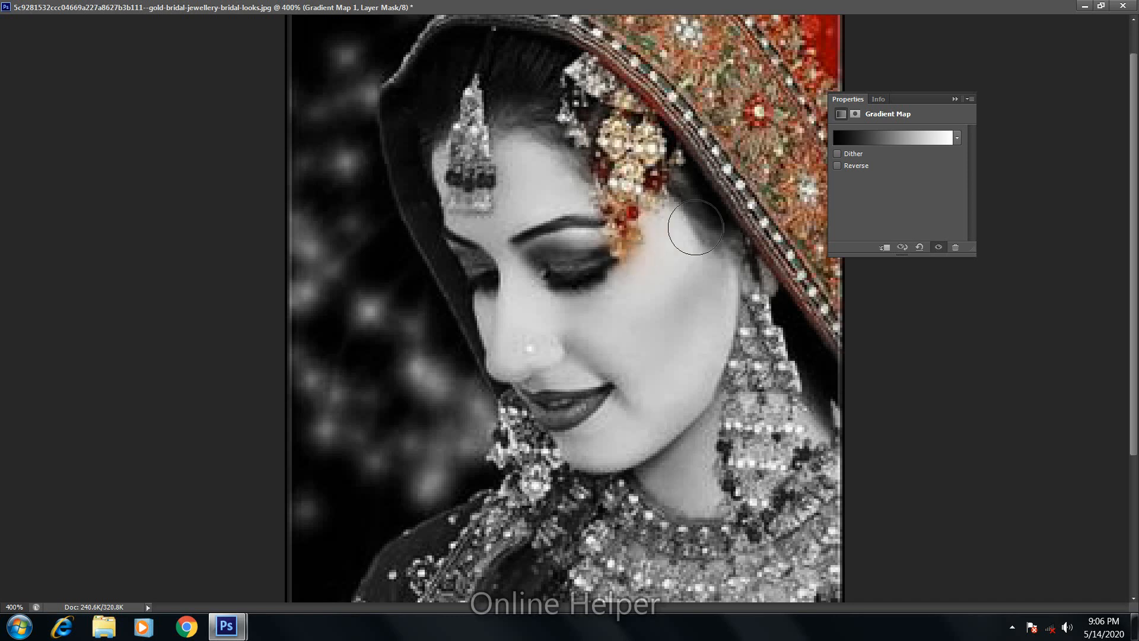
mouse_move(648, 210)
left_mouse_down()
mouse_move(608, 193)
mouse_move(626, 150)
mouse_move(588, 142)
mouse_move(590, 75)
mouse_move(612, 86)
mouse_move(632, 144)
mouse_move(649, 155)
mouse_move(649, 196)
mouse_move(660, 152)
left_mouse_up()
Paint black on the gradient map's mask over the hanging forehead pendant to bring back its gold and red.
left_click_drag(470, 96, 471, 184)
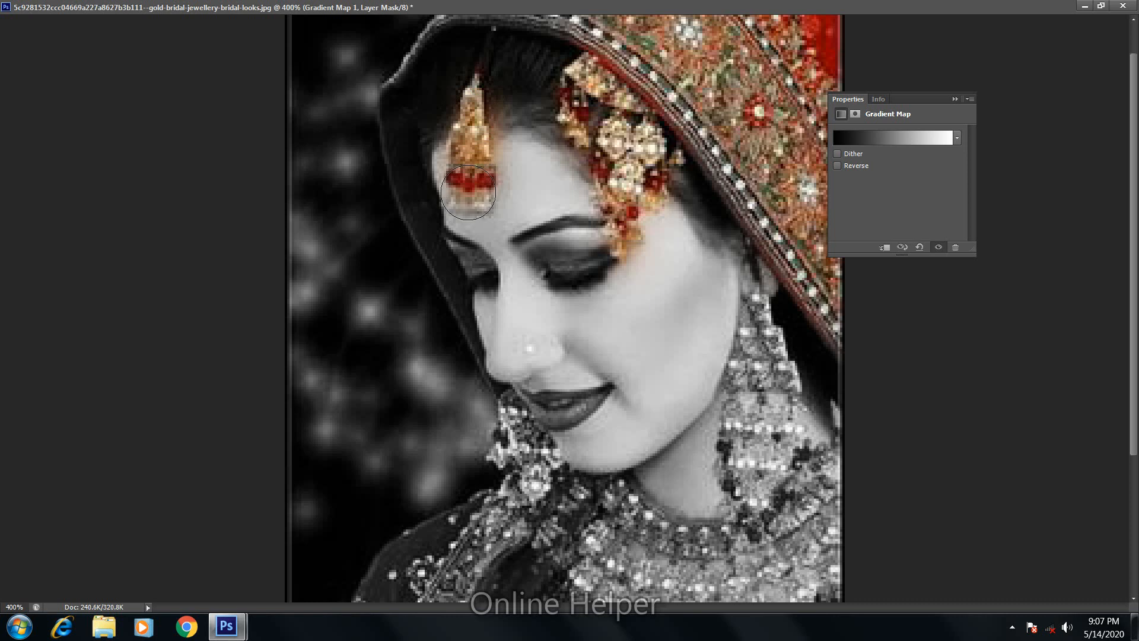
left_click_drag(467, 201, 476, 193)
left_click(466, 209)
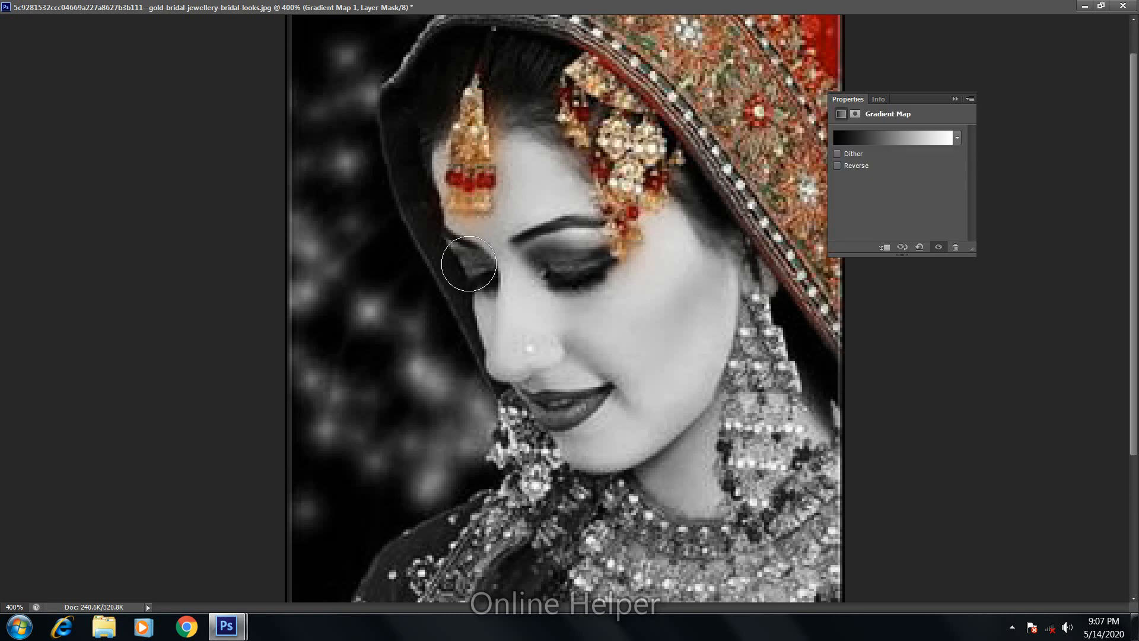
Paint black on the gradient map's mask over the large hanging earring beside the cheek to reveal its colour.
double_click(579, 7)
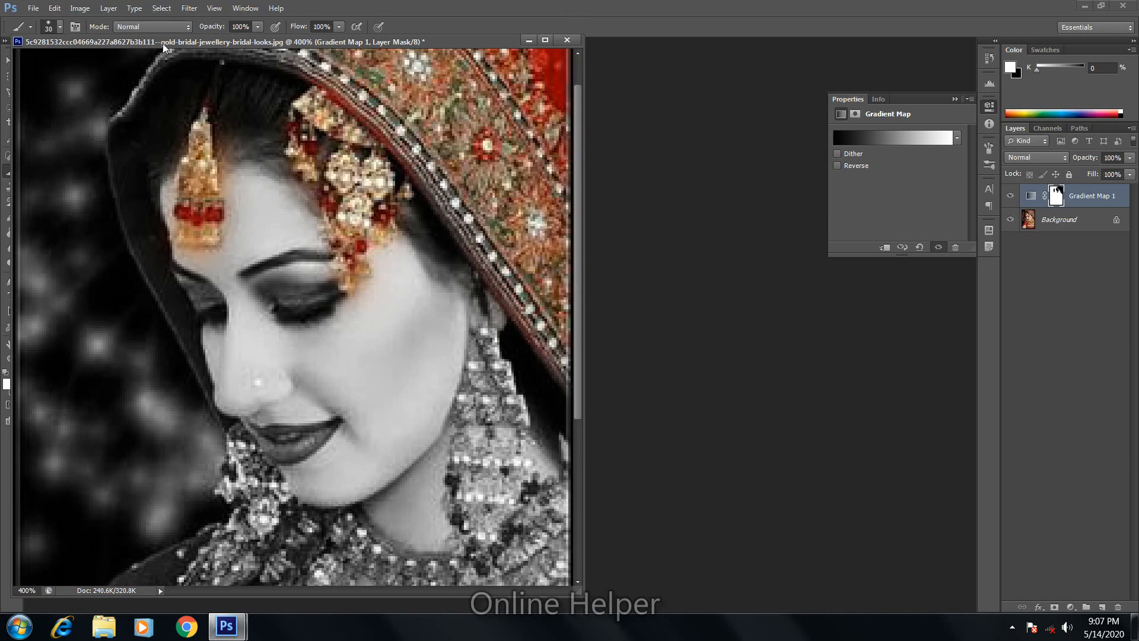
left_click_drag(232, 45, 359, 46)
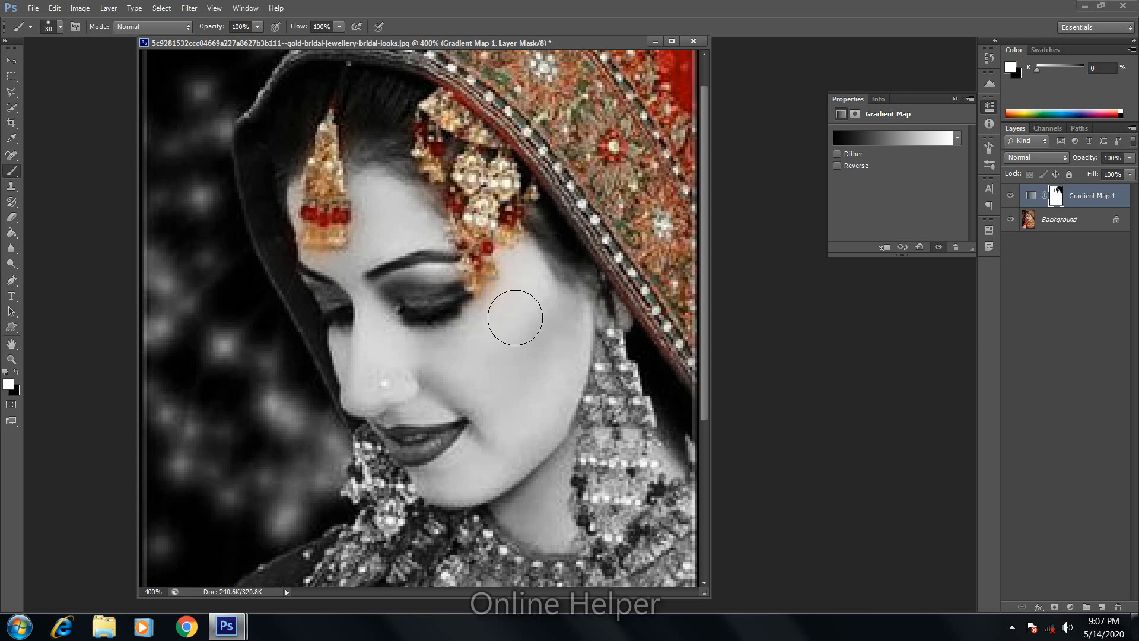
key("x")
left_click_drag(617, 354, 625, 391)
mouse_move(610, 497)
left_mouse_down()
mouse_move(597, 387)
mouse_move(605, 408)
left_mouse_up()
mouse_move(606, 447)
left_mouse_down()
mouse_move(612, 530)
mouse_move(638, 532)
left_mouse_up()
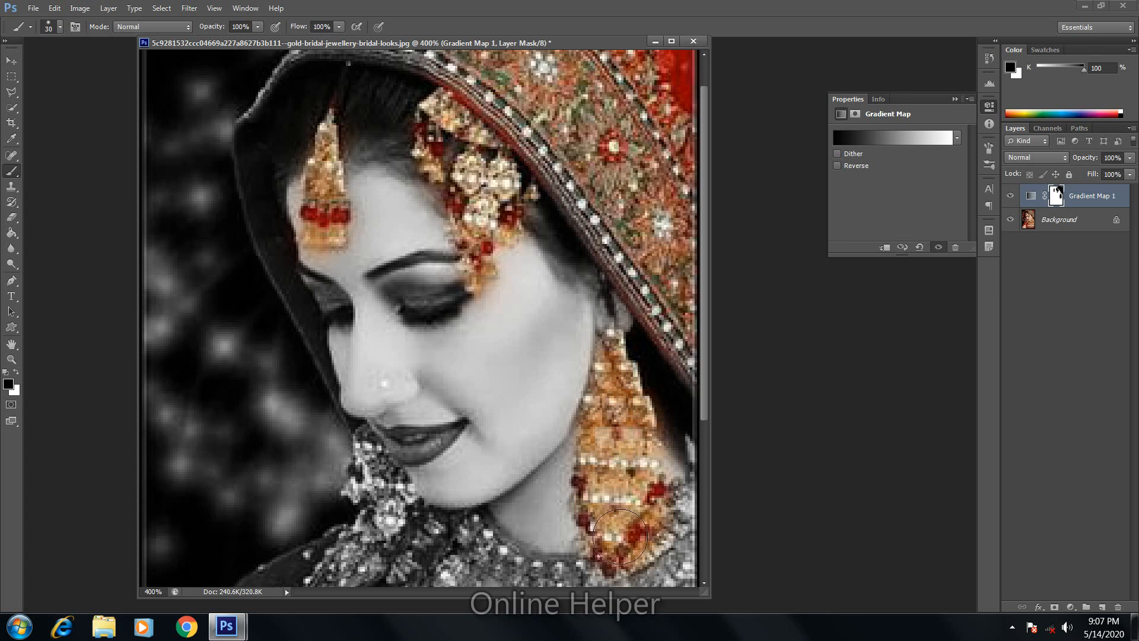
Paint black on the gradient map's mask over the layered necklace to bring back its gold and red beads.
left_click_drag(617, 546, 561, 431)
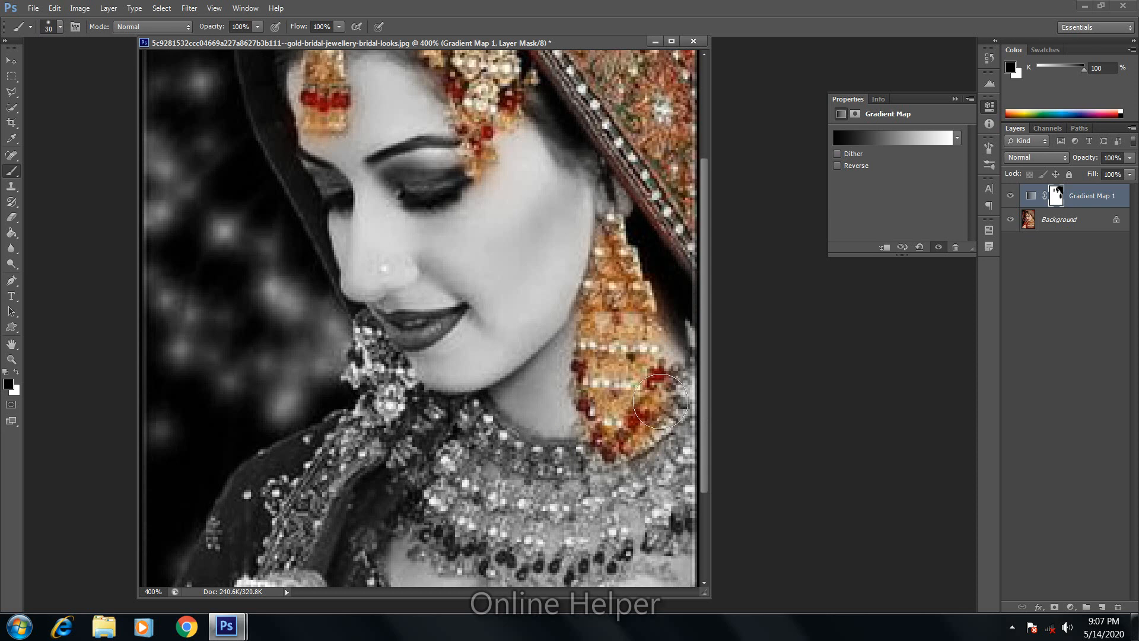
left_click(672, 41)
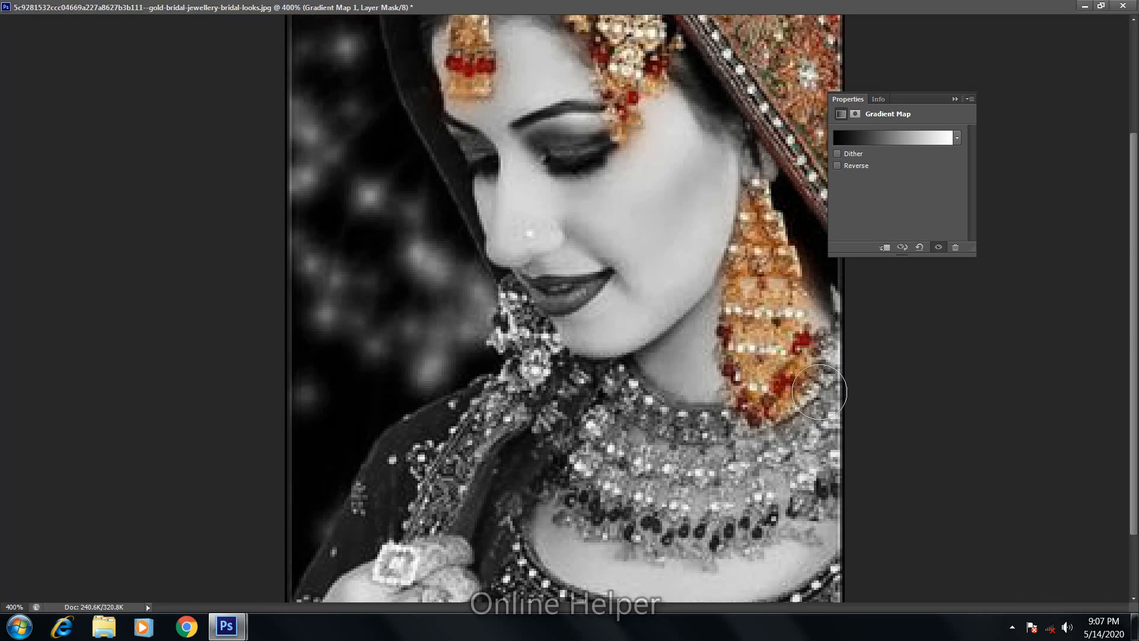
mouse_move(852, 363)
left_mouse_down()
mouse_move(752, 514)
mouse_move(839, 445)
left_mouse_up()
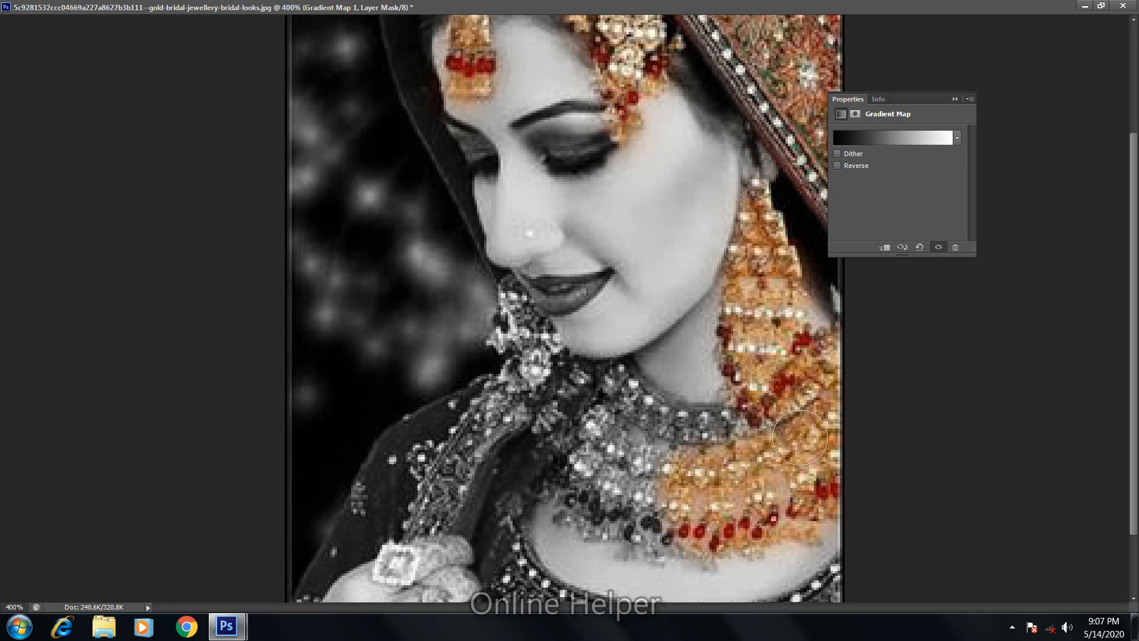
mouse_move(745, 430)
left_mouse_down()
mouse_move(612, 395)
mouse_move(611, 473)
mouse_move(631, 485)
left_mouse_up()
mouse_move(635, 532)
left_mouse_down()
mouse_move(666, 554)
mouse_move(580, 511)
mouse_move(550, 447)
mouse_move(569, 434)
mouse_move(503, 496)
mouse_move(543, 473)
left_mouse_up()
mouse_move(709, 552)
left_mouse_down()
mouse_move(703, 562)
mouse_move(716, 546)
left_mouse_up()
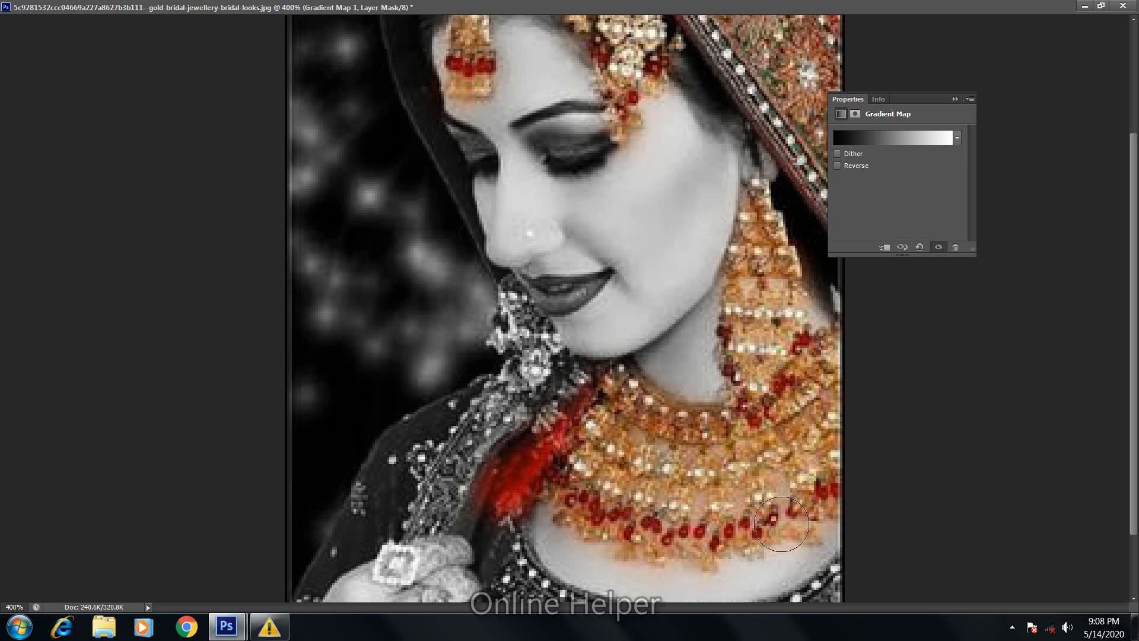
Reveal the colour of the far earring and the red shoulder drape with its embroidered border, undoing the stroke that spills onto the hand.
mouse_move(525, 389)
left_mouse_down()
mouse_move(506, 310)
mouse_move(530, 375)
mouse_move(511, 445)
mouse_move(522, 409)
mouse_move(482, 431)
mouse_move(458, 412)
mouse_move(481, 414)
mouse_move(403, 454)
mouse_move(387, 489)
mouse_move(396, 489)
mouse_move(377, 498)
mouse_move(340, 563)
left_mouse_up()
mouse_move(325, 598)
left_mouse_down()
mouse_move(386, 600)
mouse_move(353, 596)
mouse_move(374, 593)
mouse_move(469, 598)
left_mouse_up()
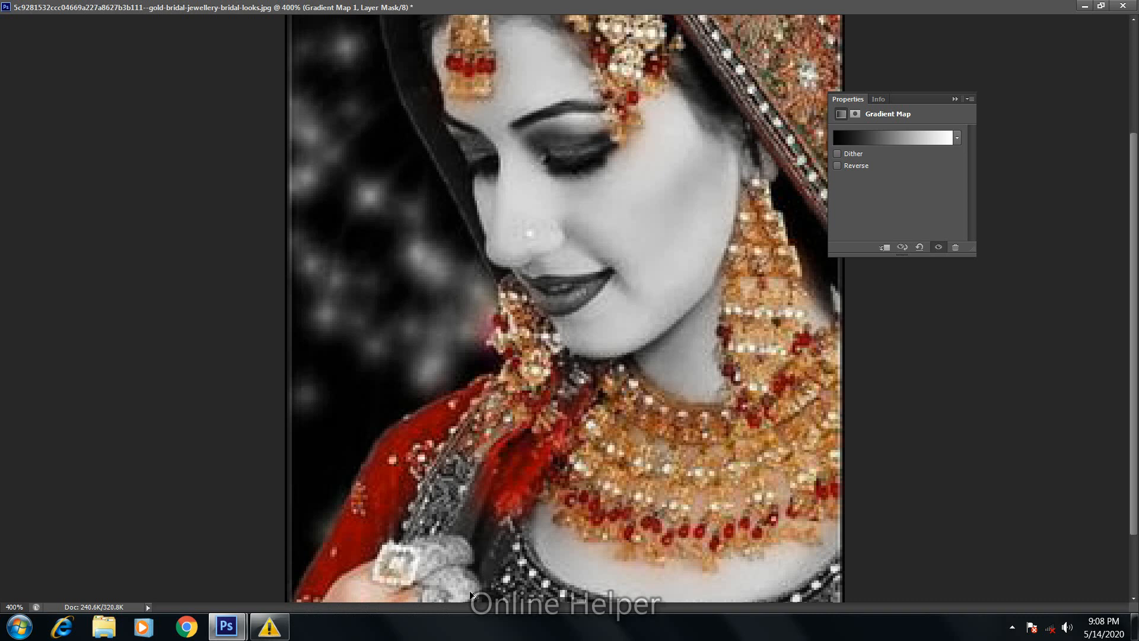
key("ctrl+z")
mouse_move(368, 563)
left_mouse_down()
mouse_move(376, 485)
mouse_move(383, 496)
mouse_move(363, 525)
left_mouse_up()
key("[")
key("[")
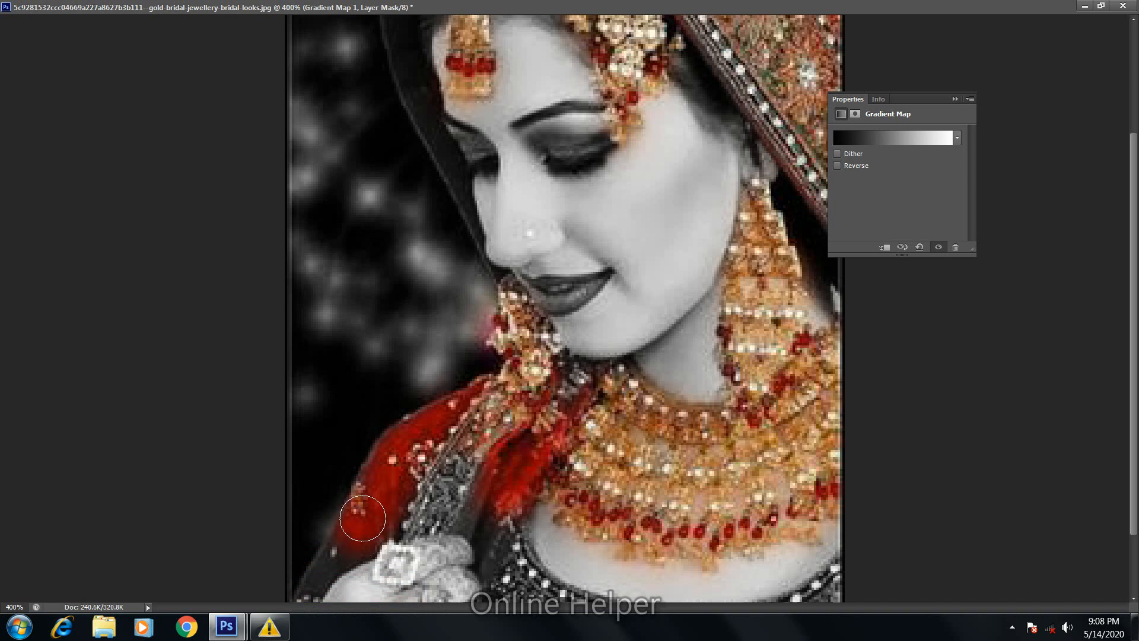
mouse_move(345, 542)
left_mouse_down()
mouse_move(310, 602)
mouse_move(309, 591)
left_mouse_up()
mouse_move(450, 470)
left_mouse_down()
mouse_move(416, 528)
mouse_move(431, 491)
mouse_move(413, 513)
mouse_move(442, 522)
mouse_move(459, 506)
mouse_move(477, 523)
mouse_move(489, 504)
mouse_move(505, 522)
mouse_move(500, 468)
mouse_move(512, 462)
mouse_move(505, 502)
left_mouse_up()
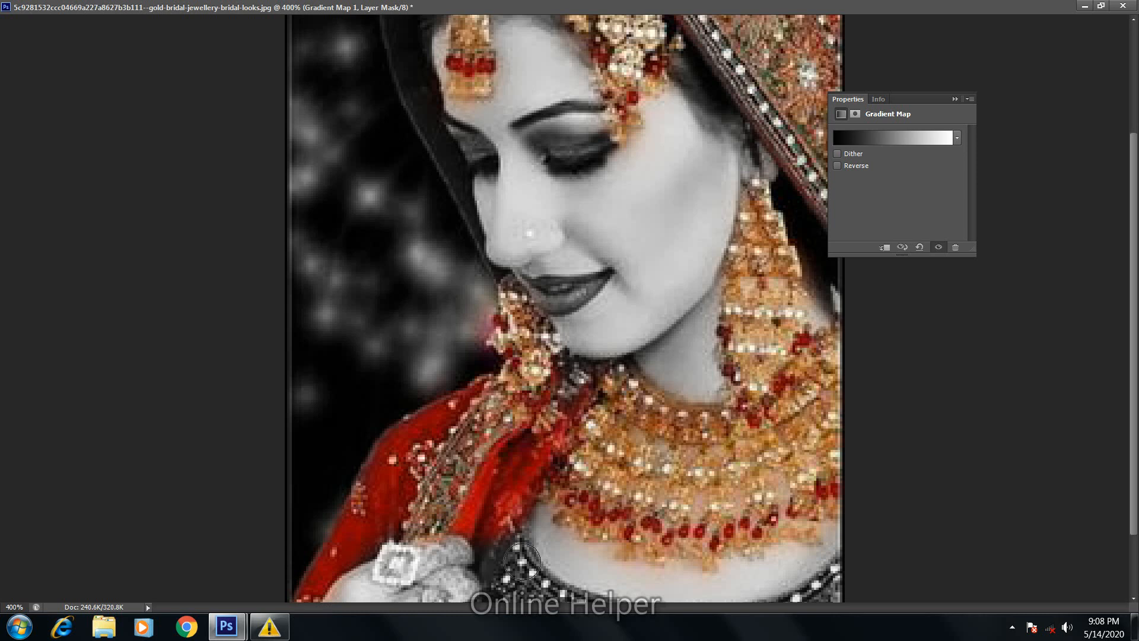
Mask out the gradient map over the beaded neckline and the red blouse below it.
mouse_move(509, 549)
left_mouse_down()
mouse_move(502, 419)
mouse_move(517, 488)
mouse_move(559, 519)
mouse_move(607, 531)
mouse_move(734, 542)
mouse_move(841, 492)
left_mouse_up()
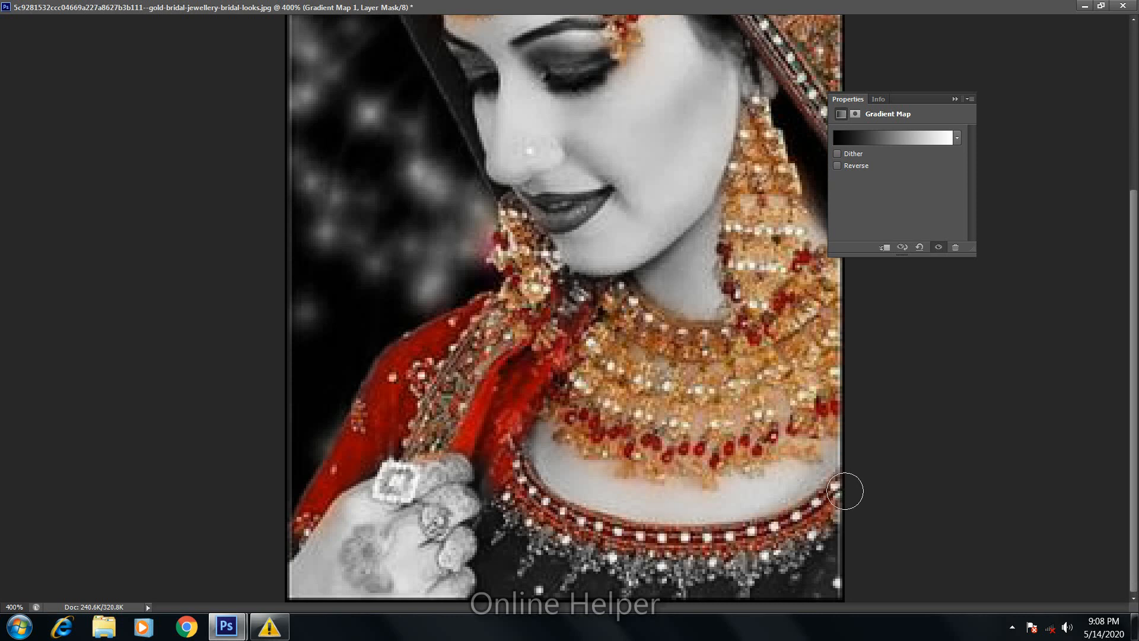
mouse_move(495, 512)
left_mouse_down()
mouse_move(500, 598)
mouse_move(553, 605)
mouse_move(530, 604)
mouse_move(858, 582)
mouse_move(827, 601)
mouse_move(840, 553)
mouse_move(709, 573)
mouse_move(538, 548)
mouse_move(576, 566)
mouse_move(544, 576)
mouse_move(494, 470)
mouse_move(581, 542)
left_mouse_up()
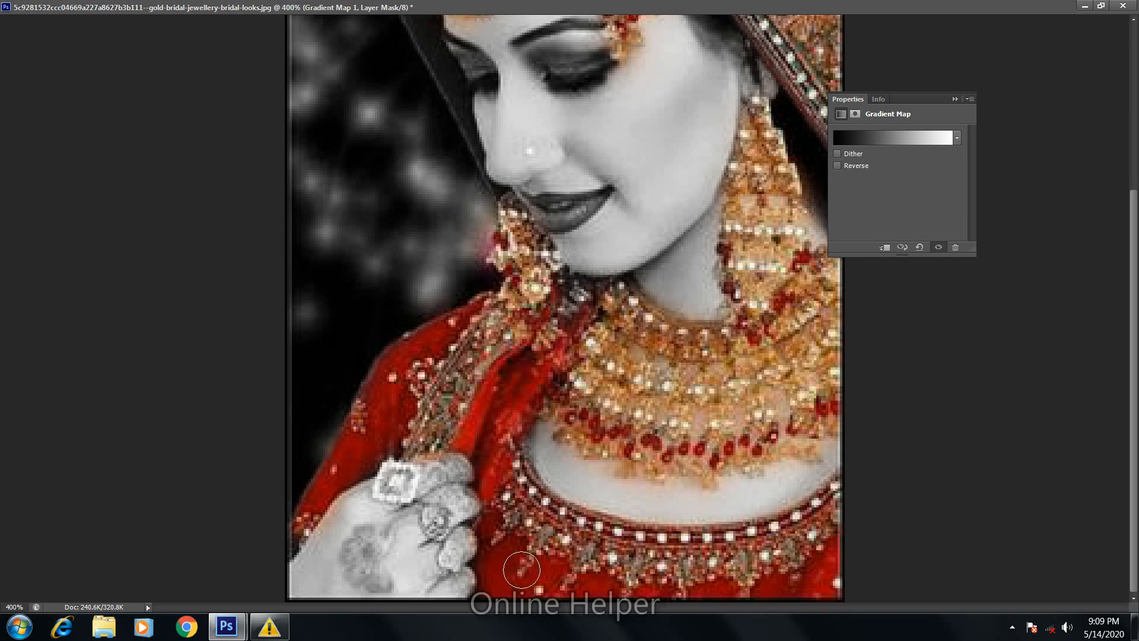
Restore the gold colour of the three rings on the hand and clean the colour spill around them.
left_click_drag(445, 523, 394, 487)
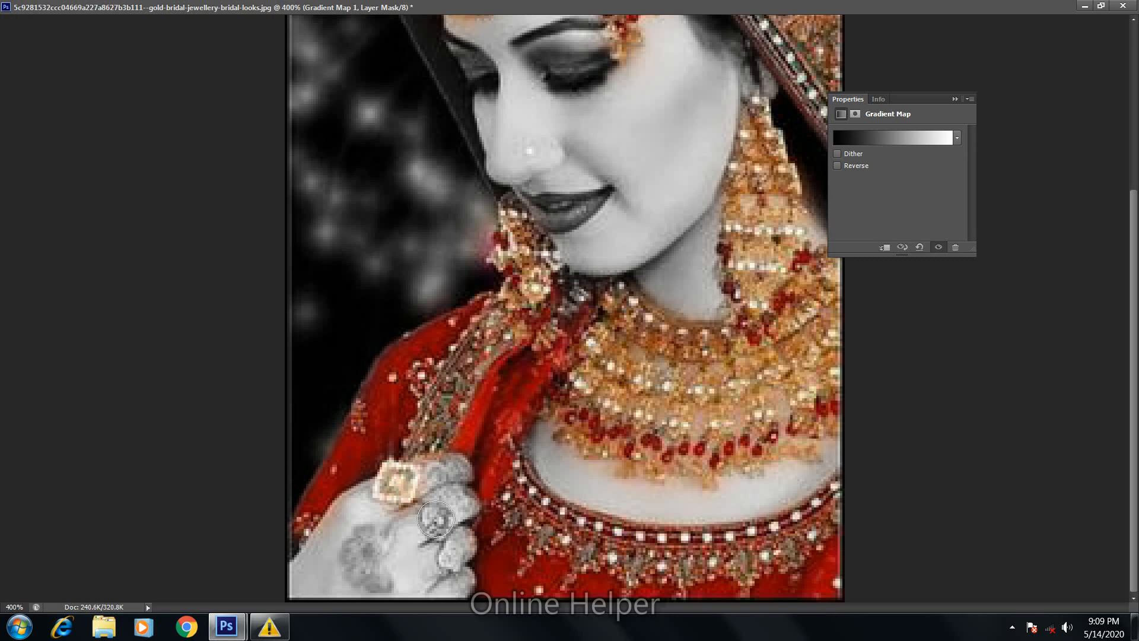
mouse_move(436, 526)
left_mouse_down()
mouse_move(452, 569)
mouse_move(495, 573)
left_mouse_up()
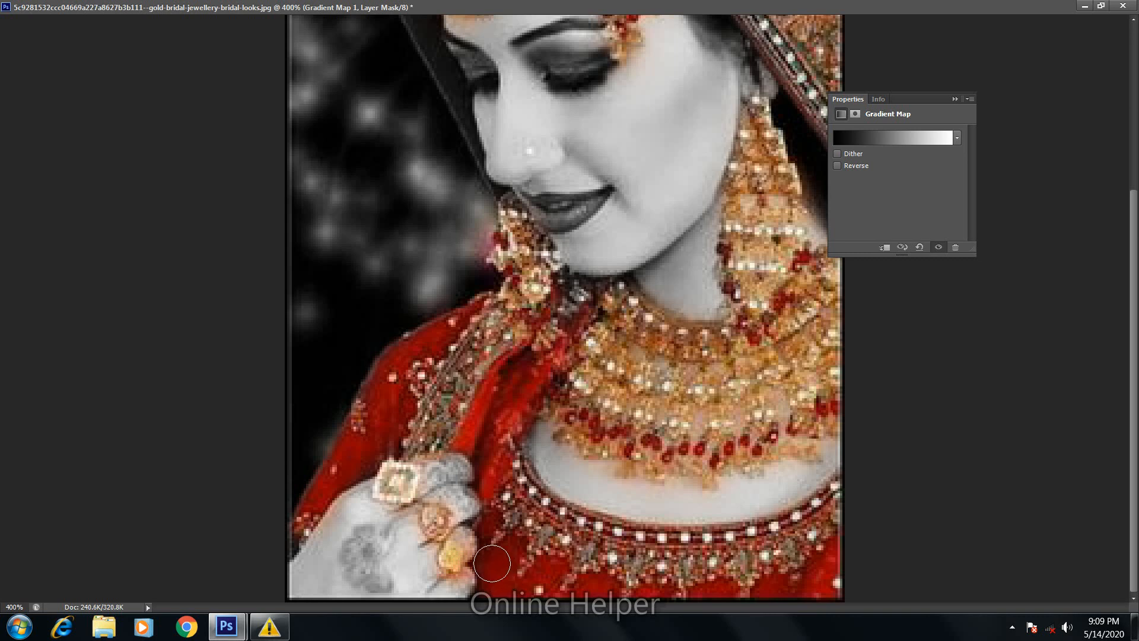
mouse_move(447, 580)
left_mouse_down()
mouse_move(493, 579)
mouse_move(488, 569)
left_mouse_up()
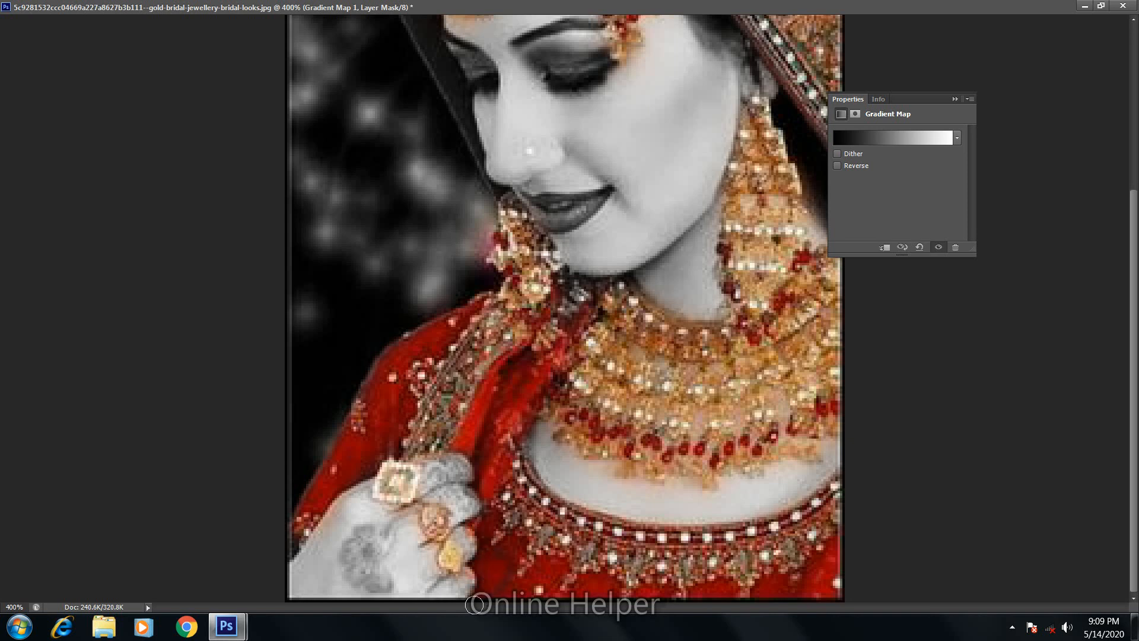
Enlarge the brush and reveal the red of the veil's front border and inner edge, removing the colour spill in the dark background.
left_click_drag(540, 383, 589, 362)
left_click_drag(586, 289, 572, 497)
left_click_drag(531, 208, 529, 352)
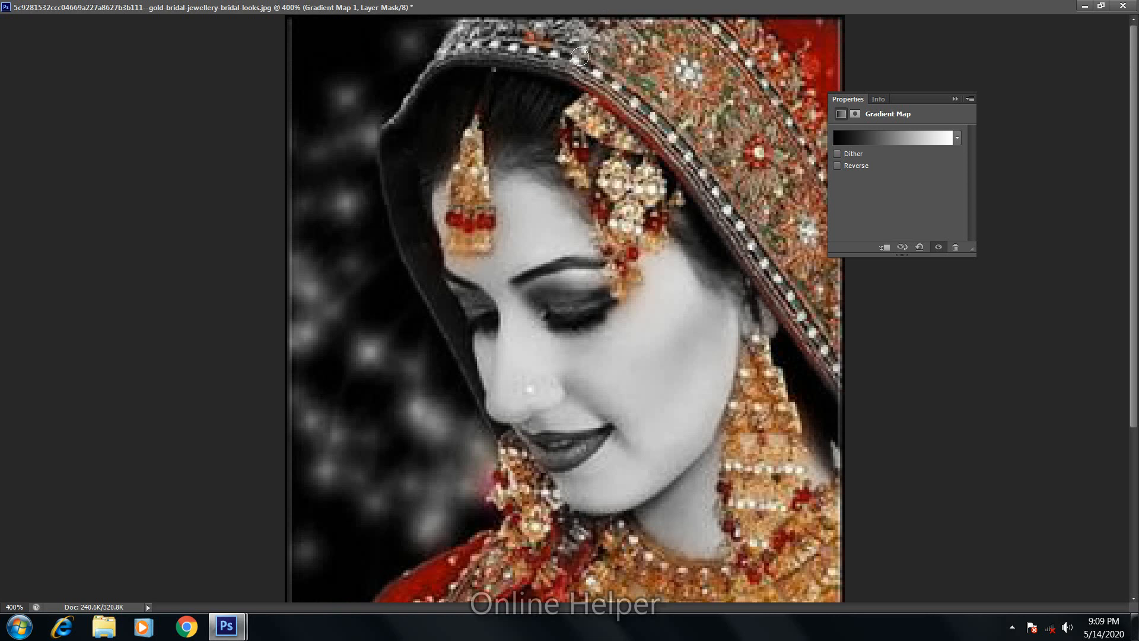
key("bracketright")
key("bracketright")
key("bracketright")
mouse_move(566, 45)
left_mouse_down()
mouse_move(524, 34)
mouse_move(570, 34)
mouse_move(496, 38)
mouse_move(468, 26)
mouse_move(445, 46)
mouse_move(498, 30)
mouse_move(490, 51)
mouse_move(448, 63)
mouse_move(401, 127)
mouse_move(394, 197)
mouse_move(427, 292)
mouse_move(394, 150)
mouse_move(417, 283)
mouse_move(482, 432)
mouse_move(429, 386)
mouse_move(445, 326)
mouse_move(409, 272)
mouse_move(402, 200)
left_mouse_up()
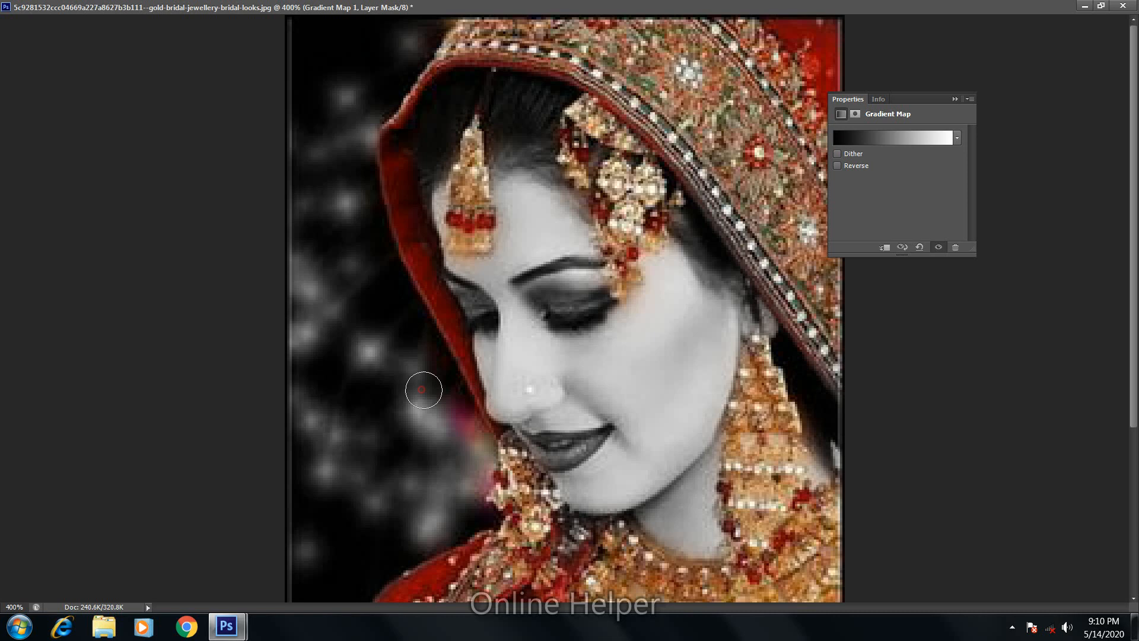
mouse_move(452, 434)
left_mouse_down()
mouse_move(450, 413)
mouse_move(471, 441)
left_mouse_up()
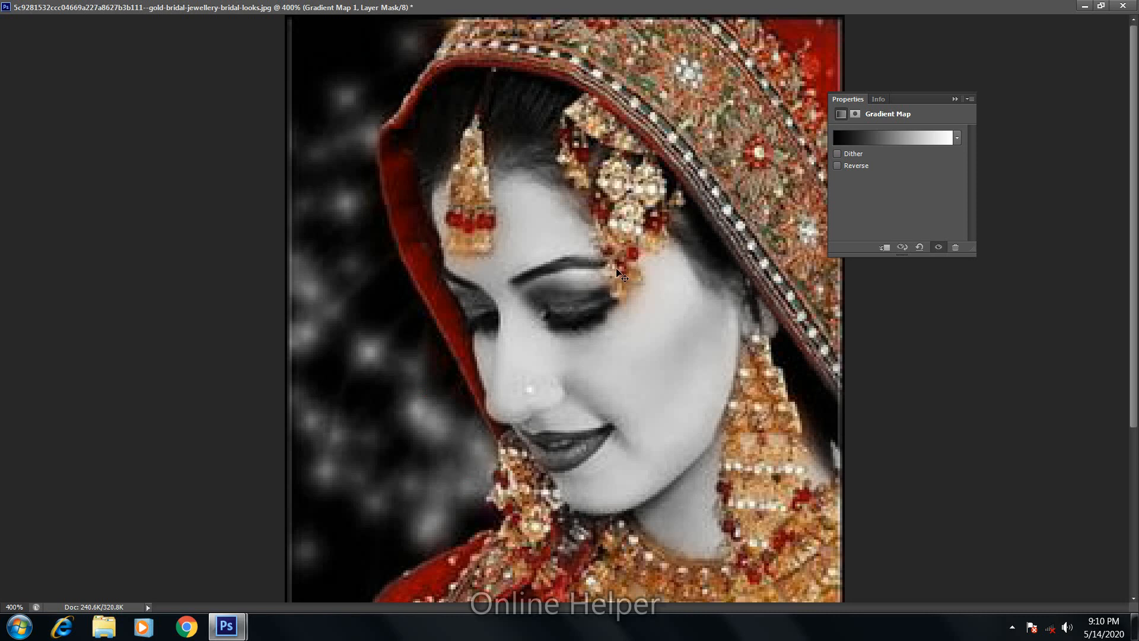
Paint black on the gradient map's mask over the lips to restore their red colour.
key("ctrl+minus")
key("ctrl+minus")
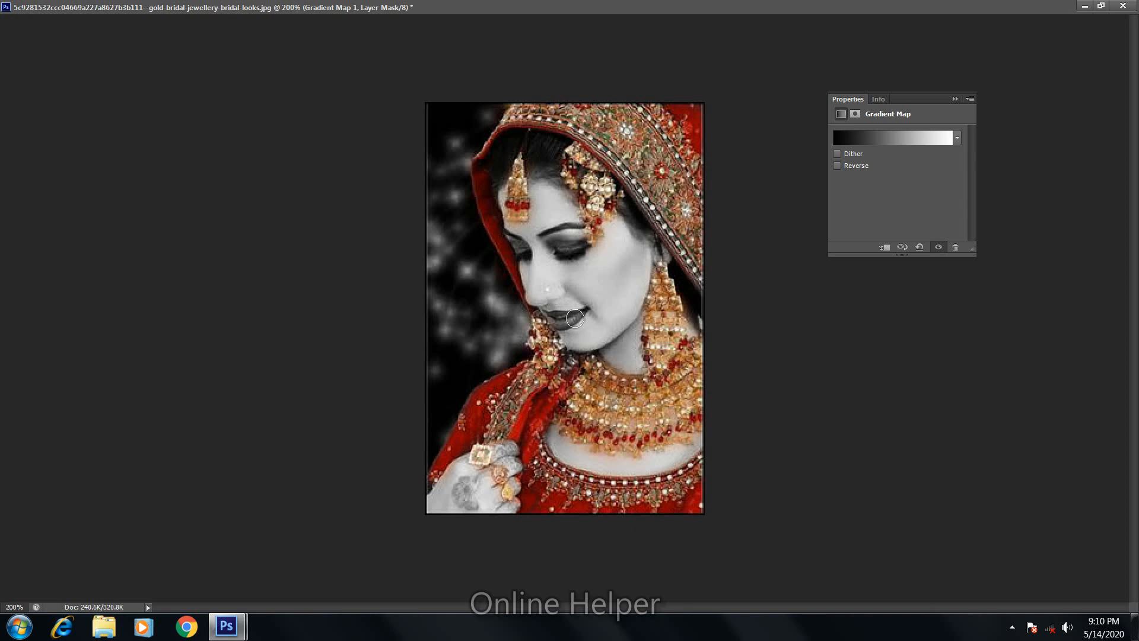
key("ctrl+plus")
key("ctrl+plus")
key("ctrl+plus")
key("ctrl+plus")
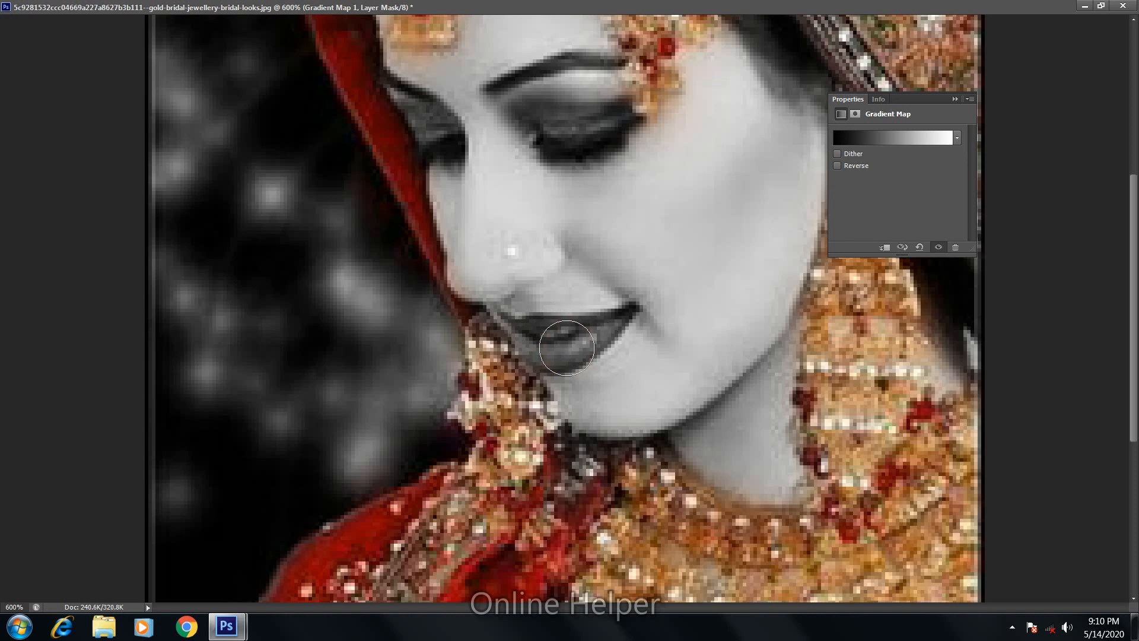
left_click_drag(627, 330, 628, 335)
mouse_move(543, 357)
left_mouse_down()
mouse_move(515, 340)
mouse_move(671, 351)
mouse_move(675, 334)
mouse_move(661, 358)
mouse_move(675, 332)
left_mouse_up()
Clean the colour spill above the upper lip with white on the mask and touch up the lips with black.
key("x")
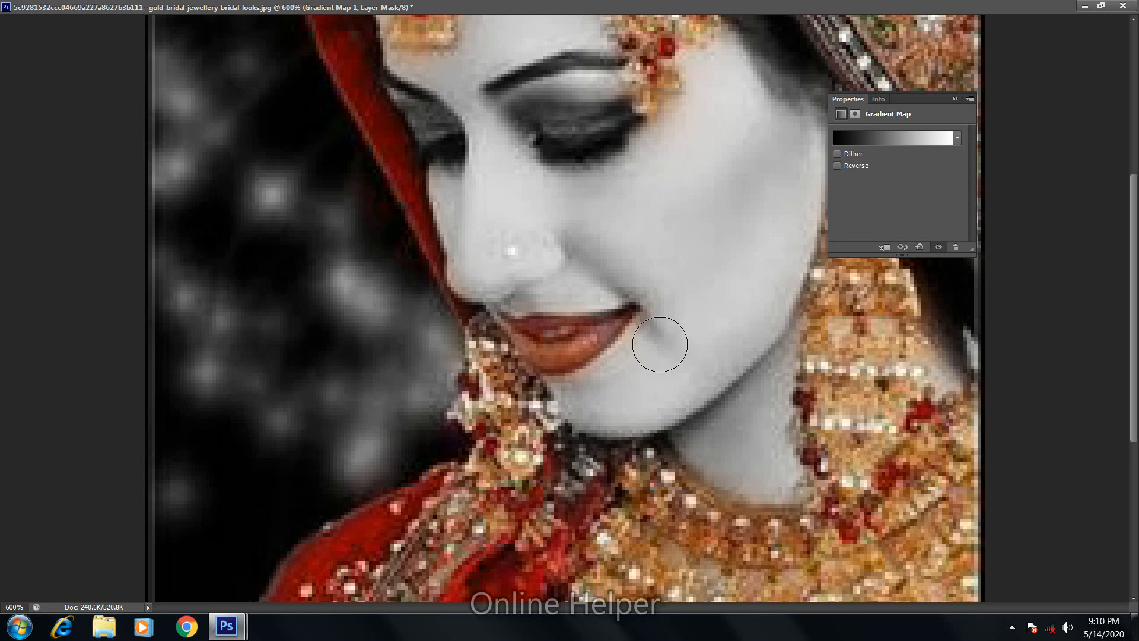
left_click_drag(558, 309, 588, 311)
key("x")
mouse_move(547, 359)
left_mouse_down()
mouse_move(557, 344)
mouse_move(546, 349)
mouse_move(599, 340)
left_mouse_up()
key("ctrl+minus")
key("ctrl+minus")
key("ctrl+minus")
key("ctrl+minus")
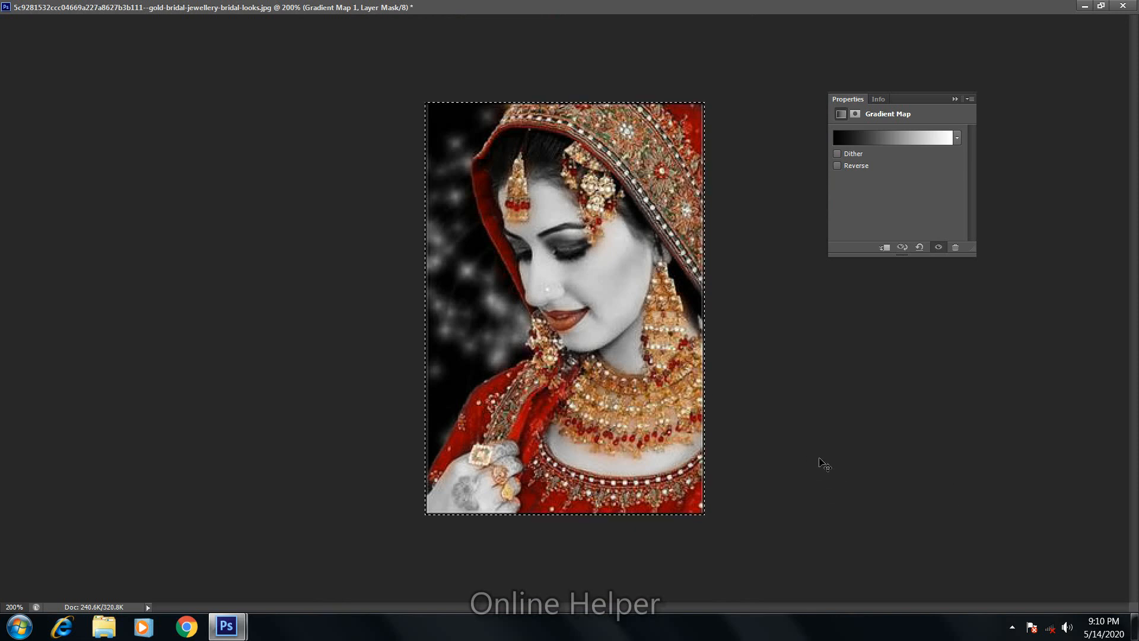
Create a new document with the Default Photoshop Size preset.
key("b")
key("v")
key("ctrl+n")
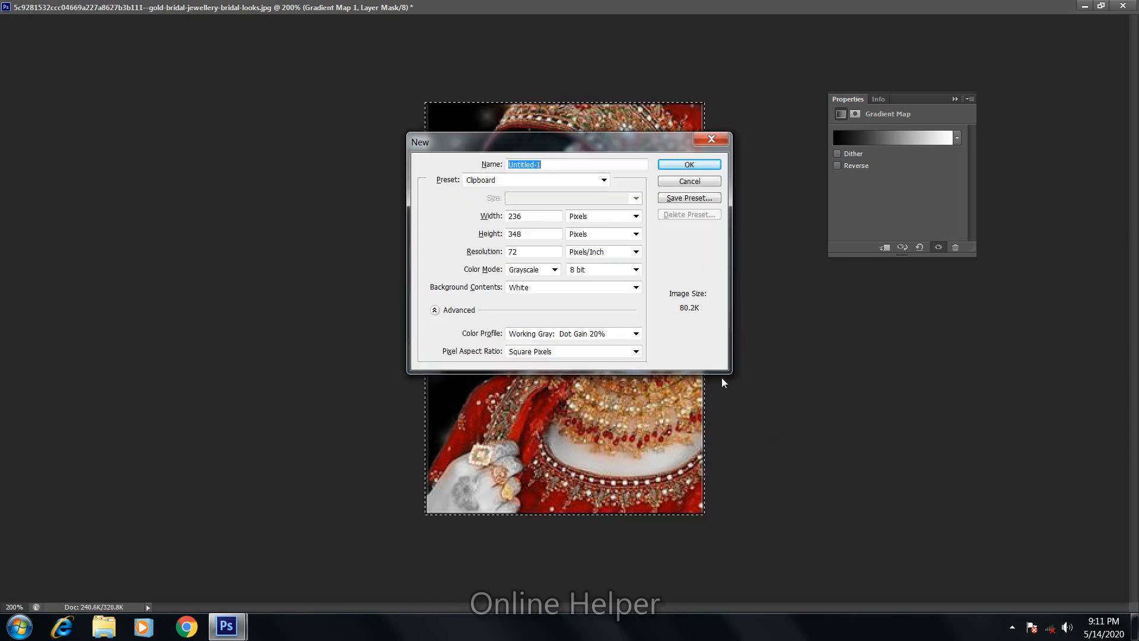
left_click(582, 187)
left_click(577, 224)
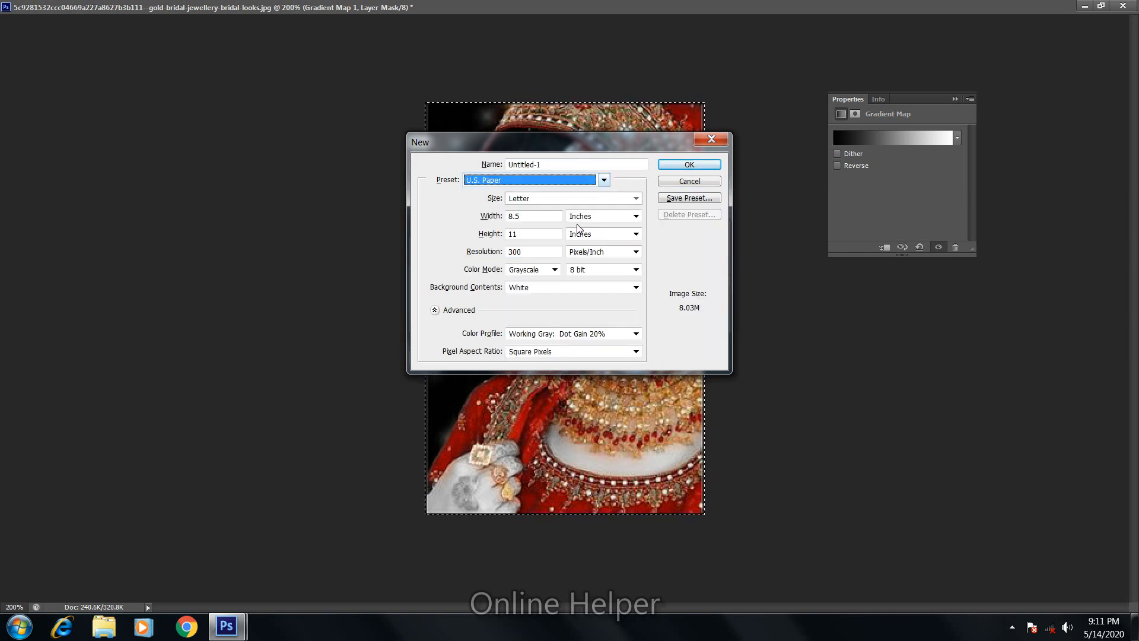
left_click(579, 201)
left_click(579, 202)
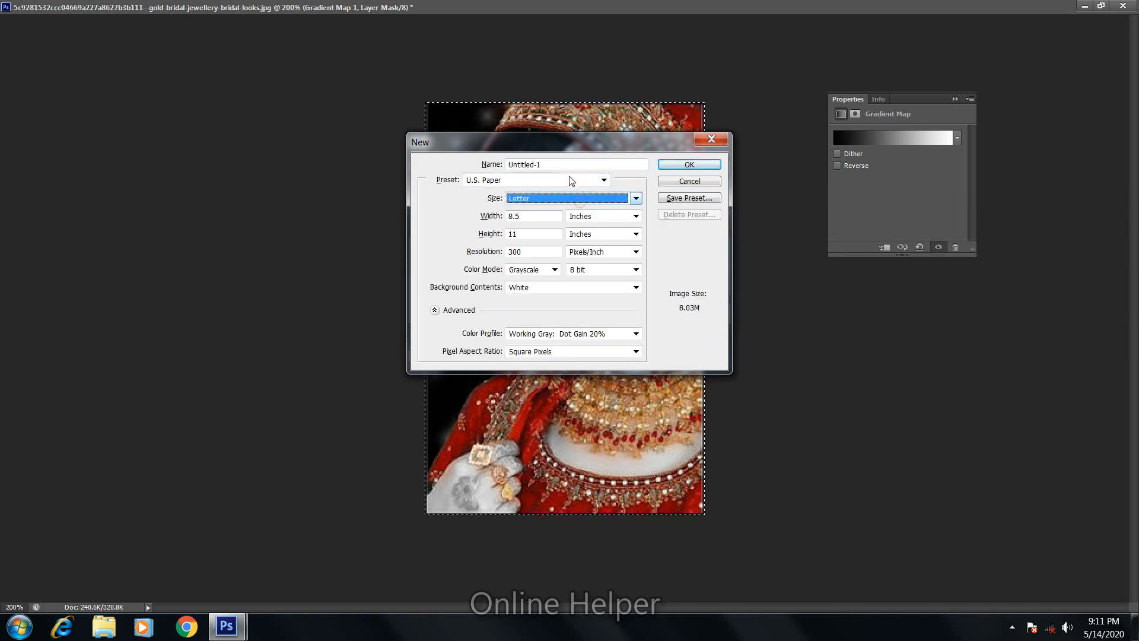
left_click(572, 181)
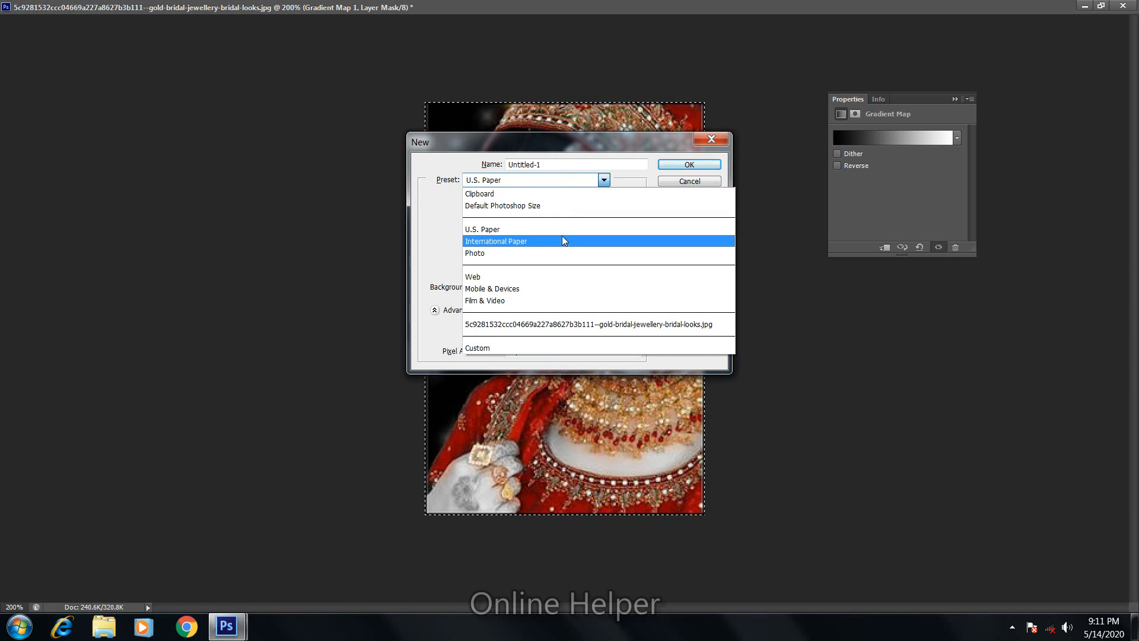
left_click(568, 206)
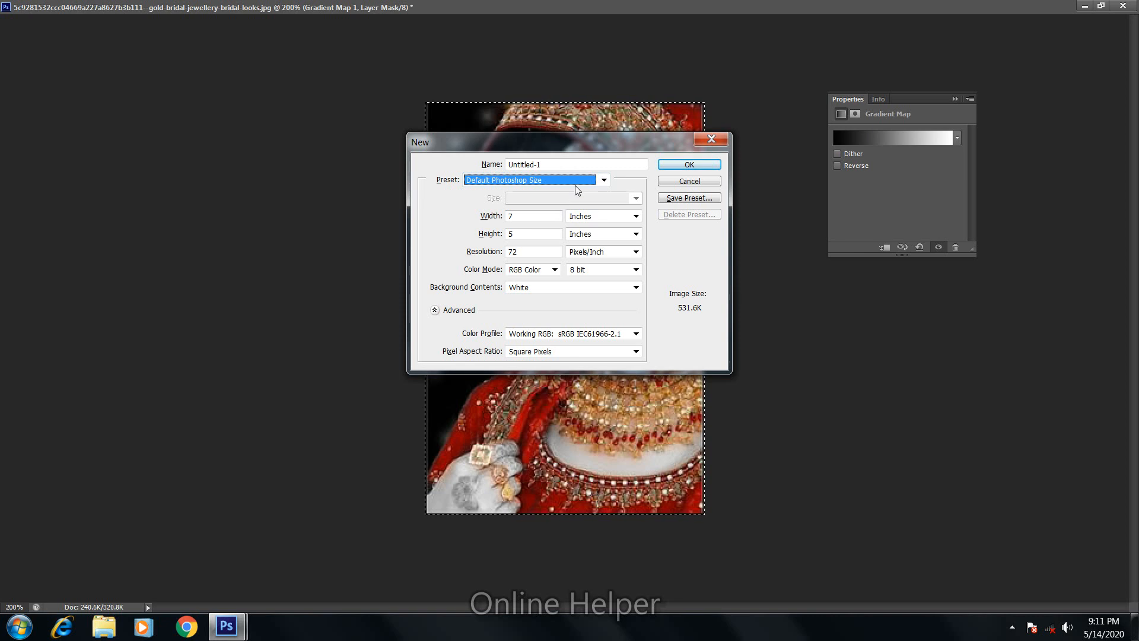
left_click(690, 165)
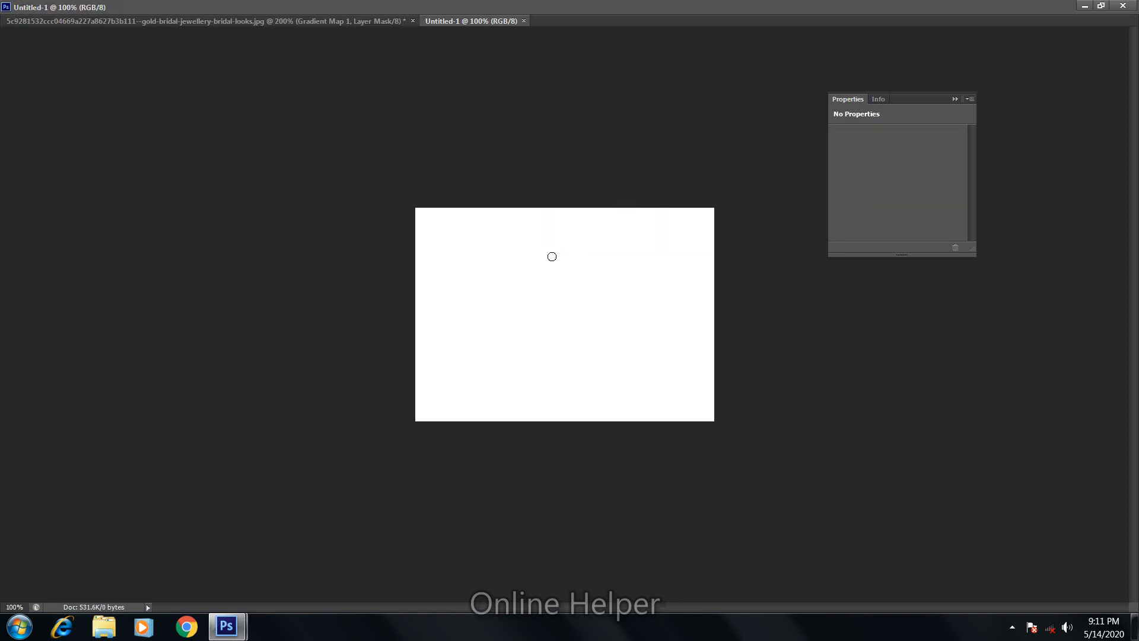
Undo the pasted mask, merge the gradient map into the portrait's background layer, and paste the merged portrait into the new document.
key("ctrl+v")
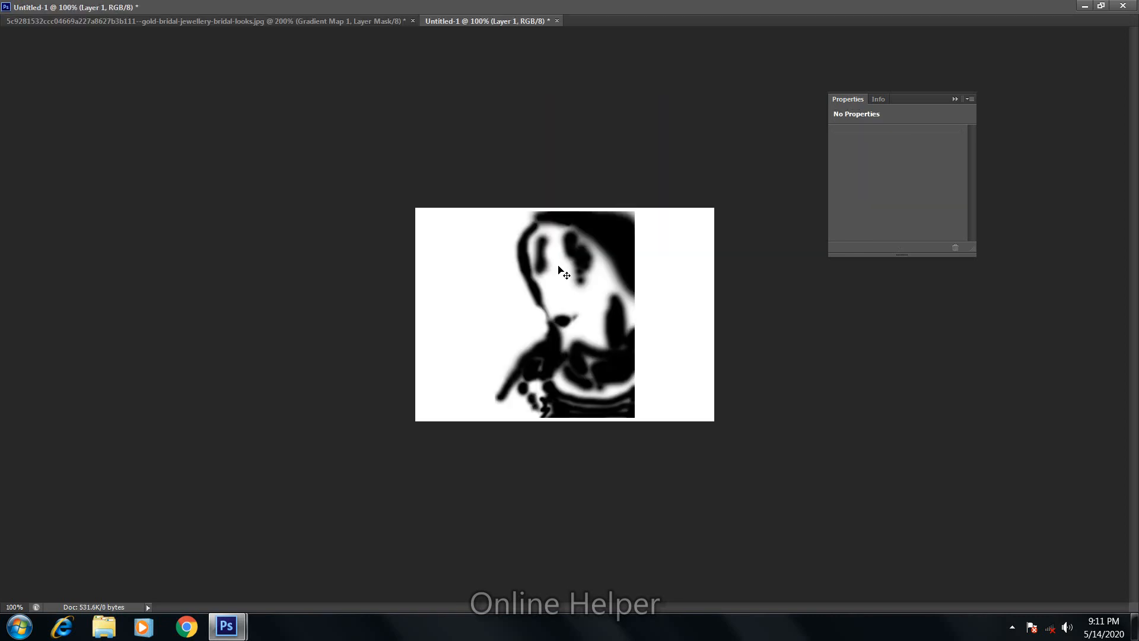
key("ctrl+z")
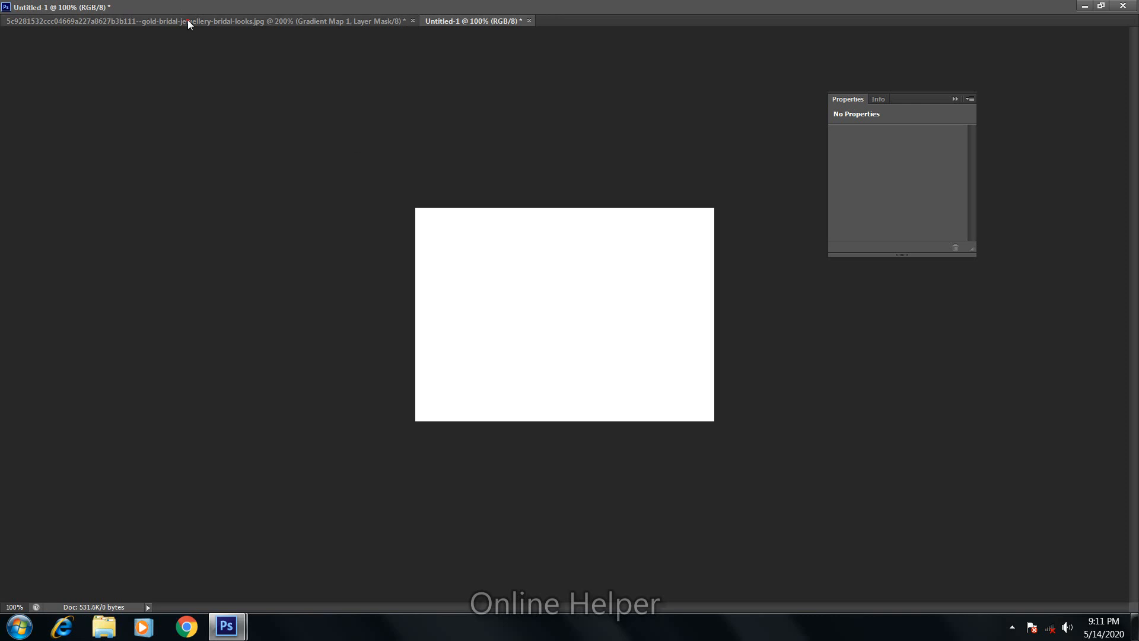
left_click(188, 23)
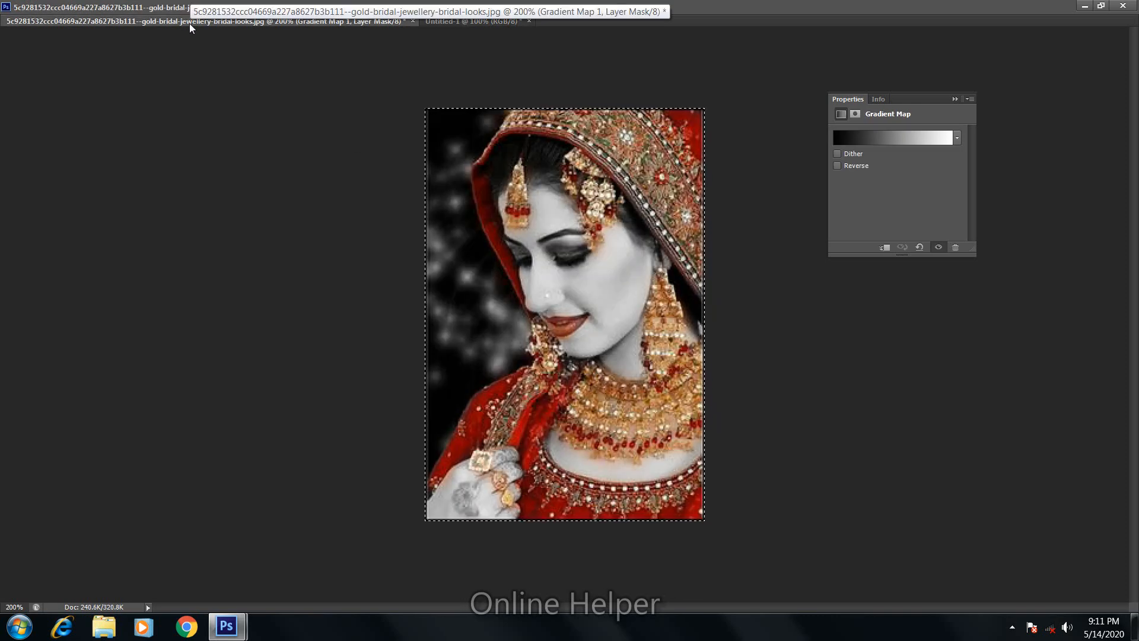
key("ctrl+e")
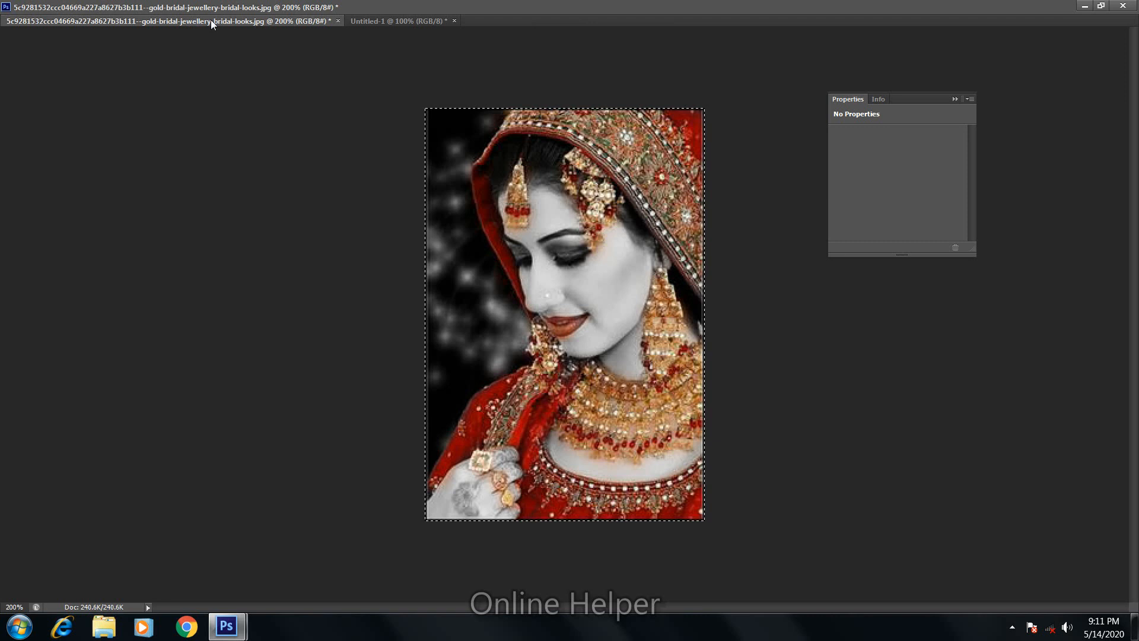
left_click(383, 20)
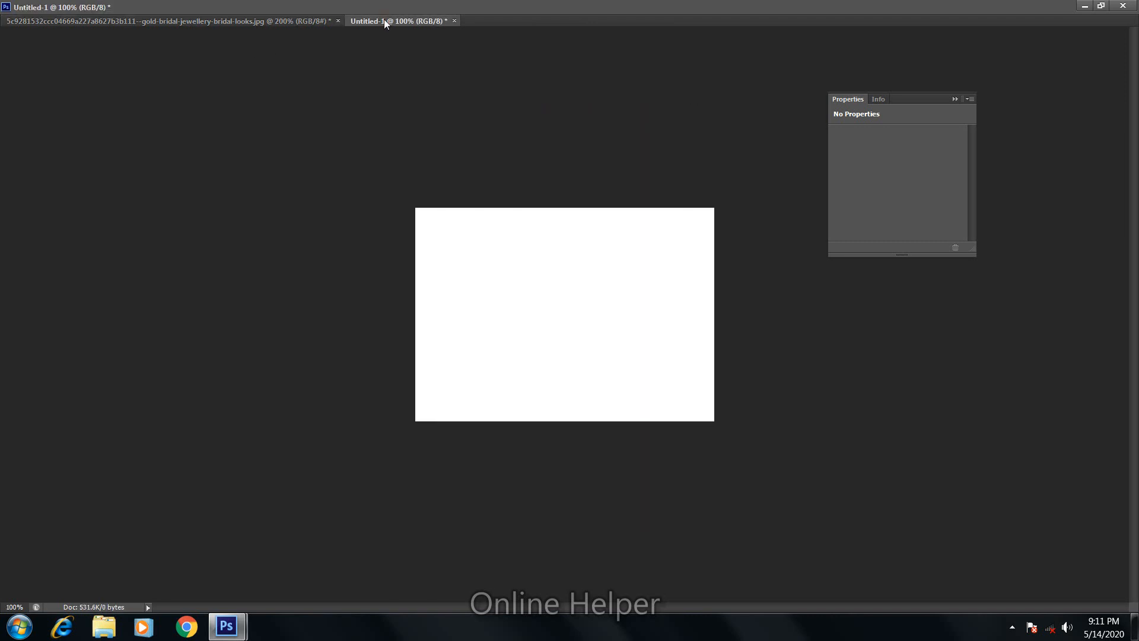
key("ctrl+v")
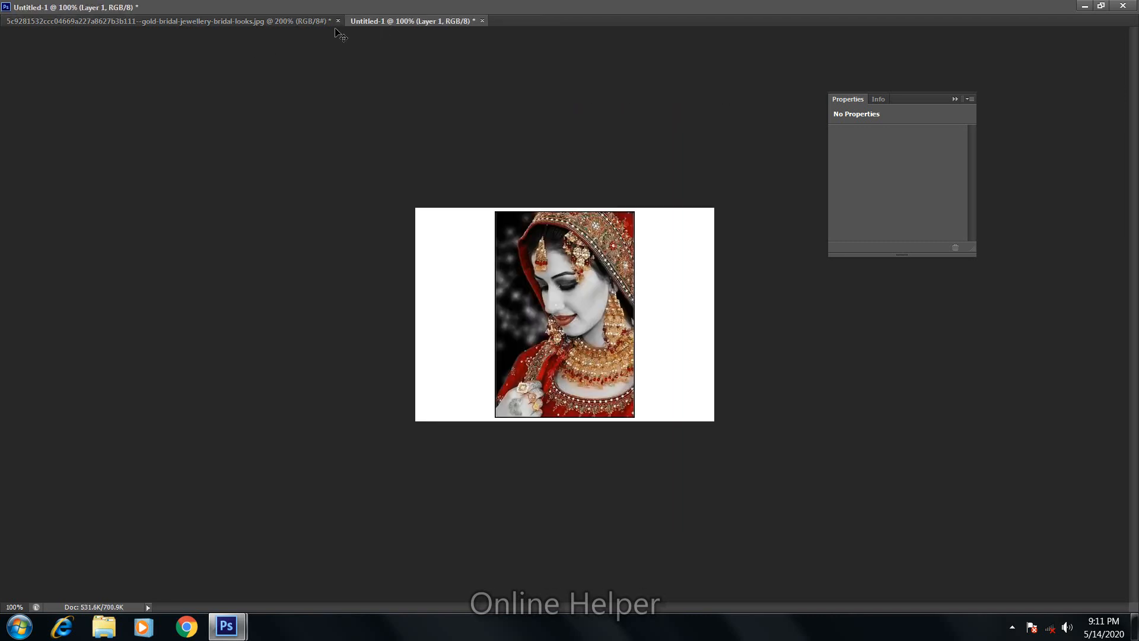
Close the original bridal portrait document without saving its changes.
left_click(218, 21)
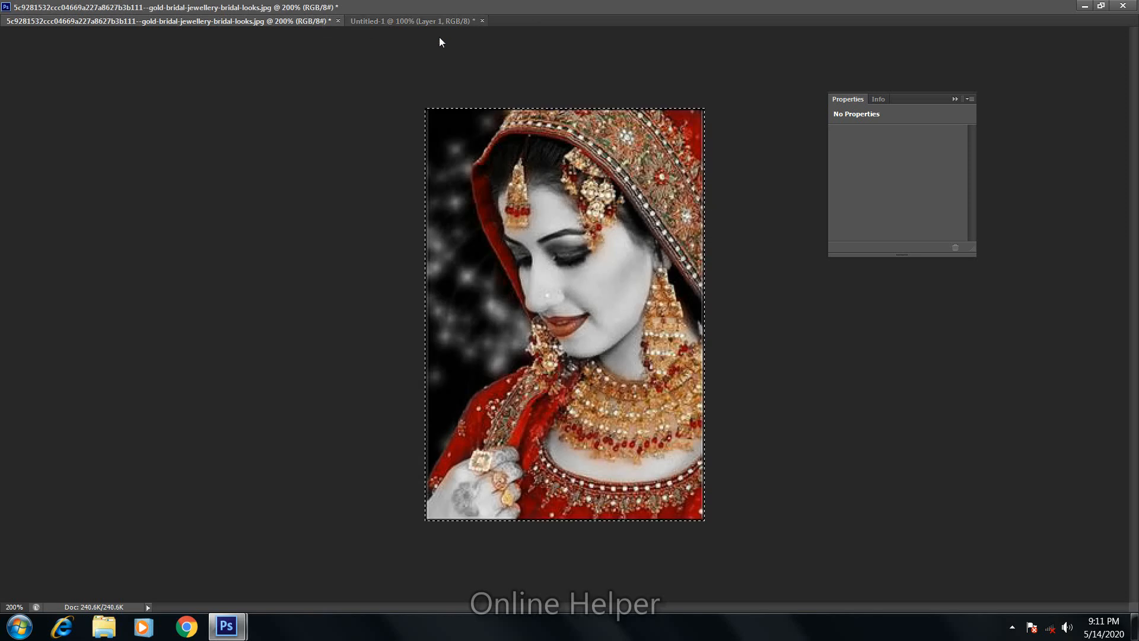
left_click(337, 21)
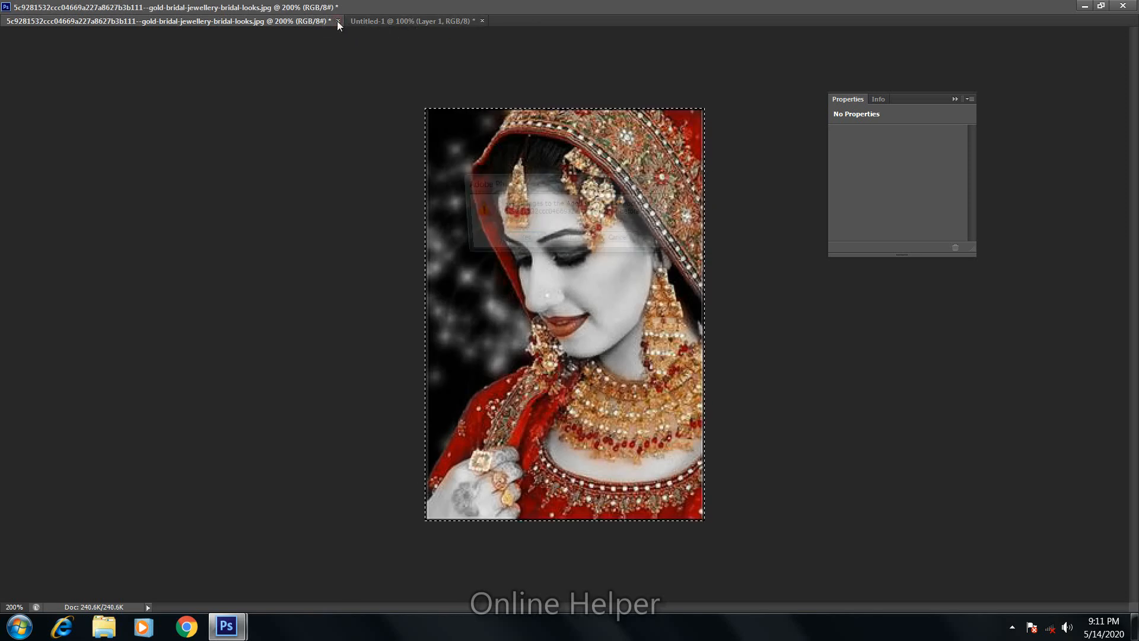
left_click(567, 241)
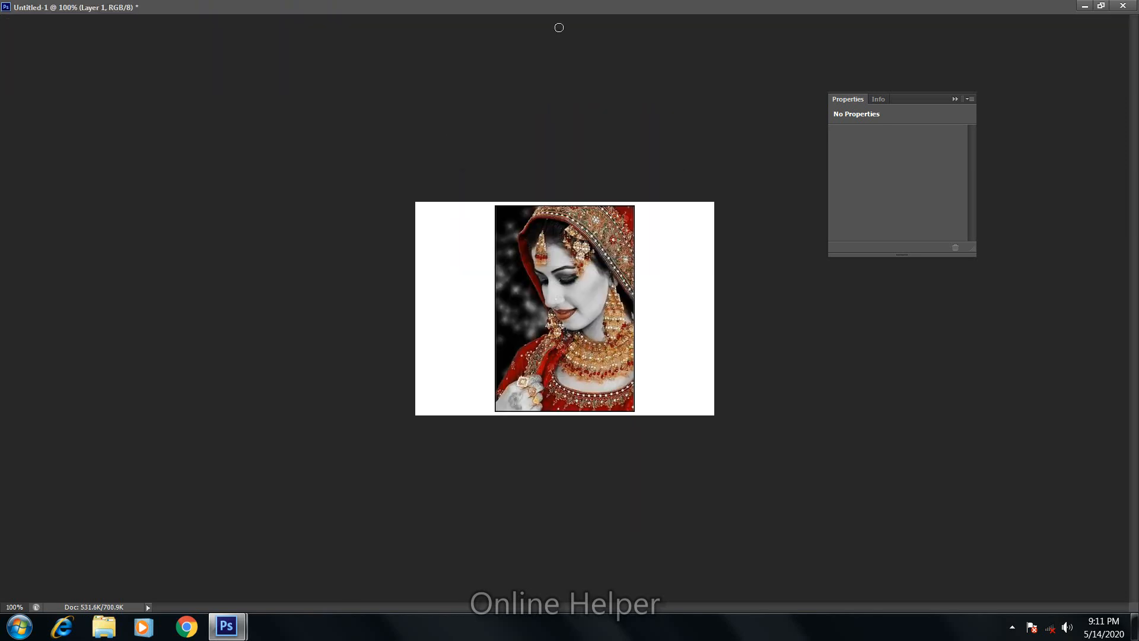
Reopen the original bridal portrait JPEG from the Desktop and create a new U.S. Paper document in Legal size.
key("ctrl+o")
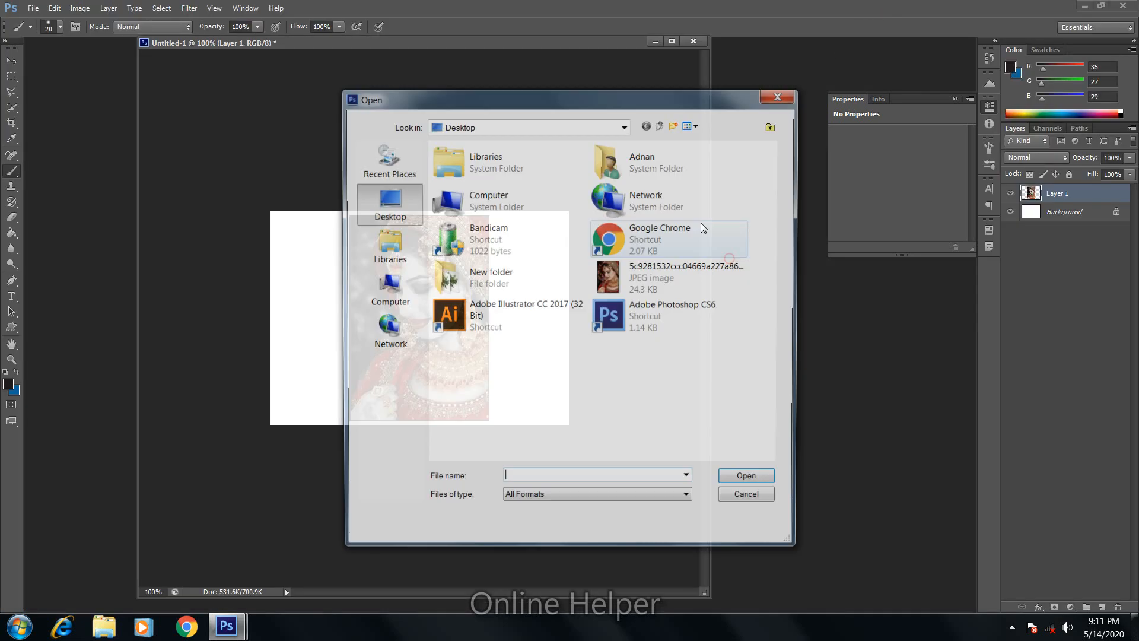
double_click(661, 261)
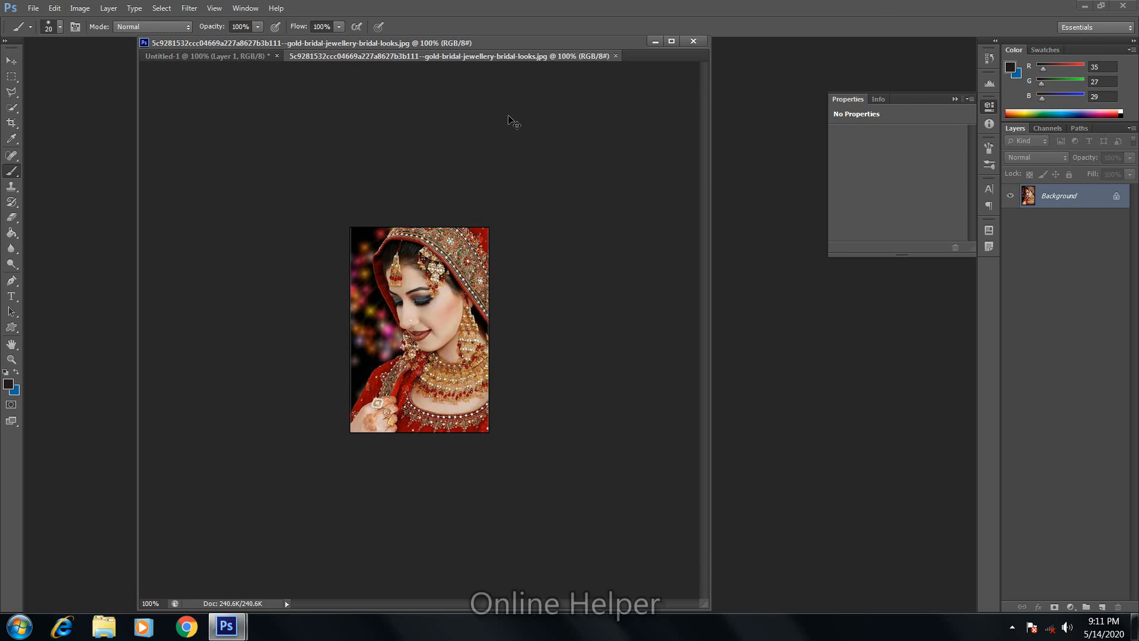
key("ctrl+n")
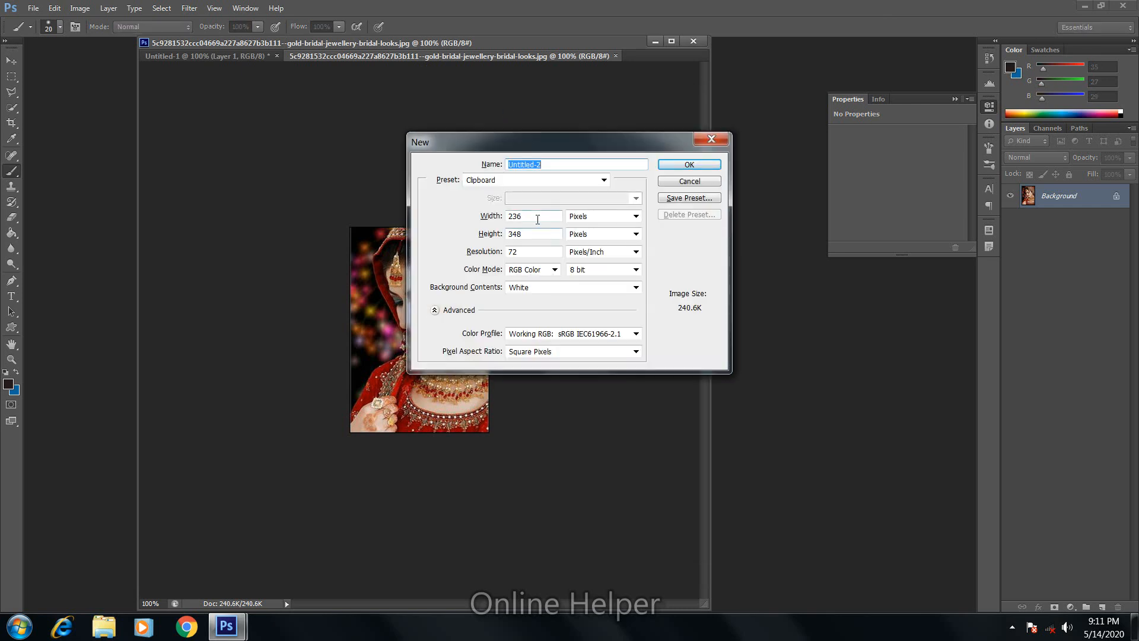
left_click(579, 183)
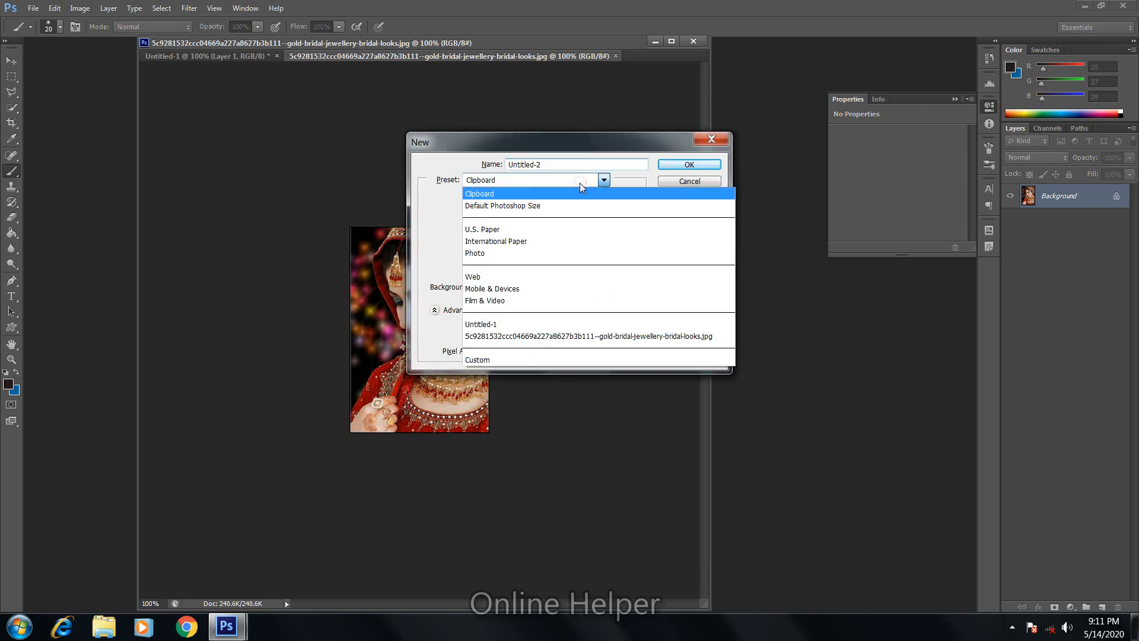
left_click(567, 225)
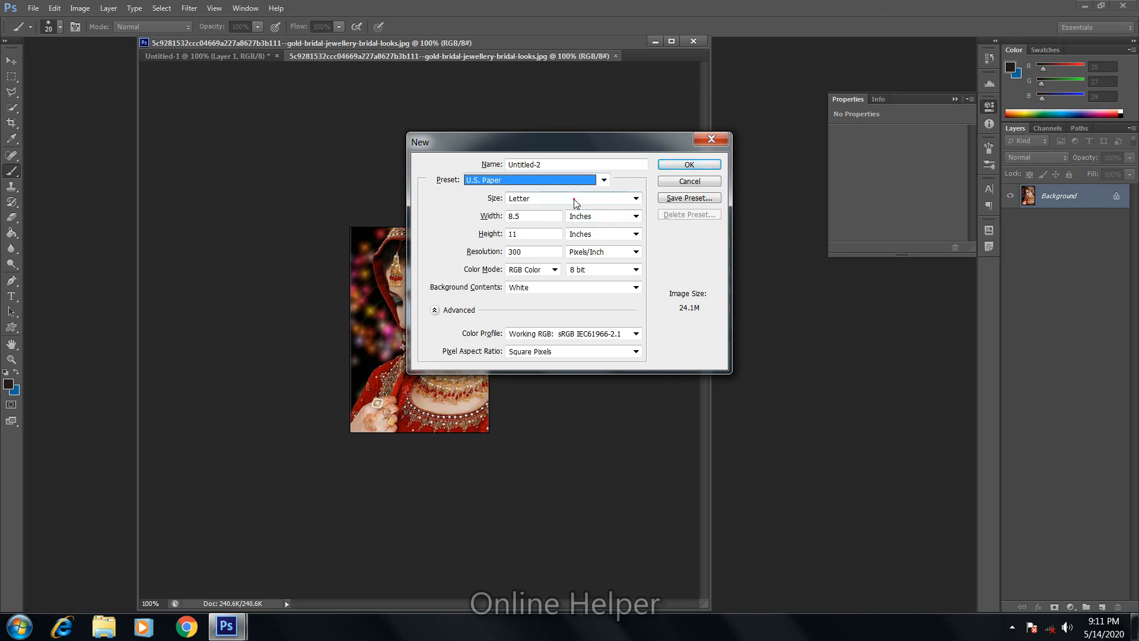
left_click(575, 204)
left_click(629, 227)
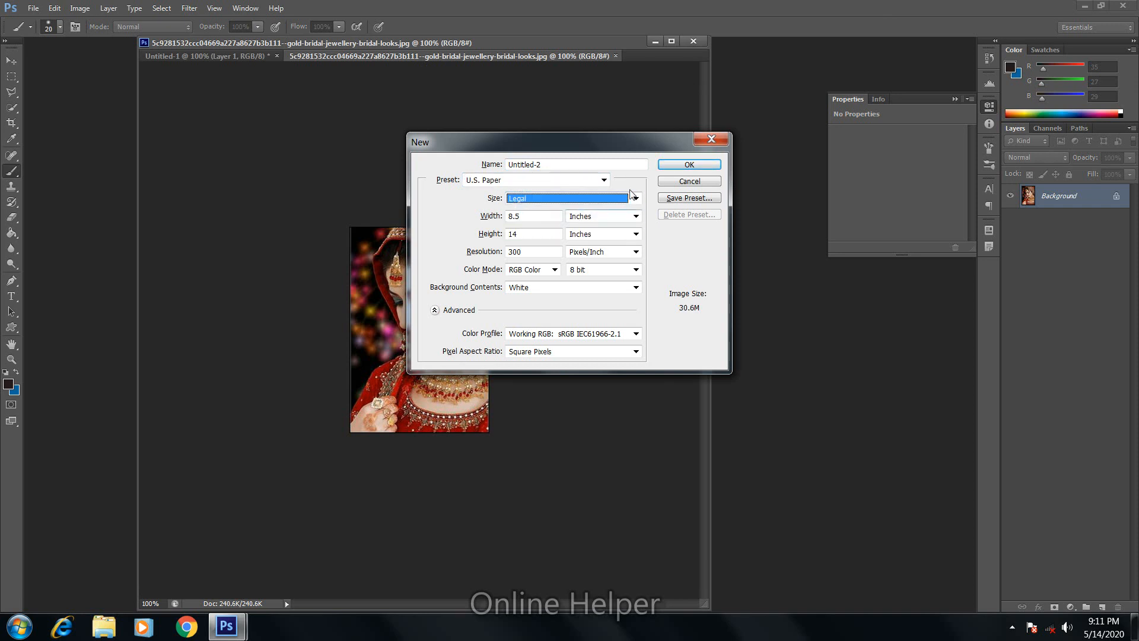
left_click(674, 168)
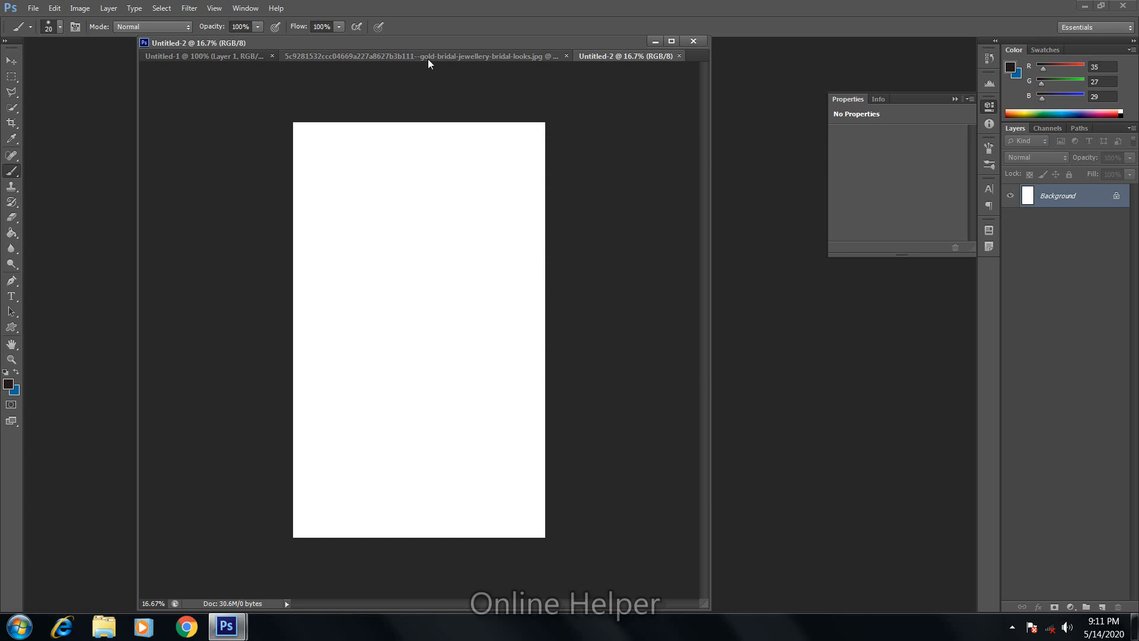
Copy the entire colour portrait and paste it into the new Legal-size document.
left_click_drag(476, 41, 533, 80)
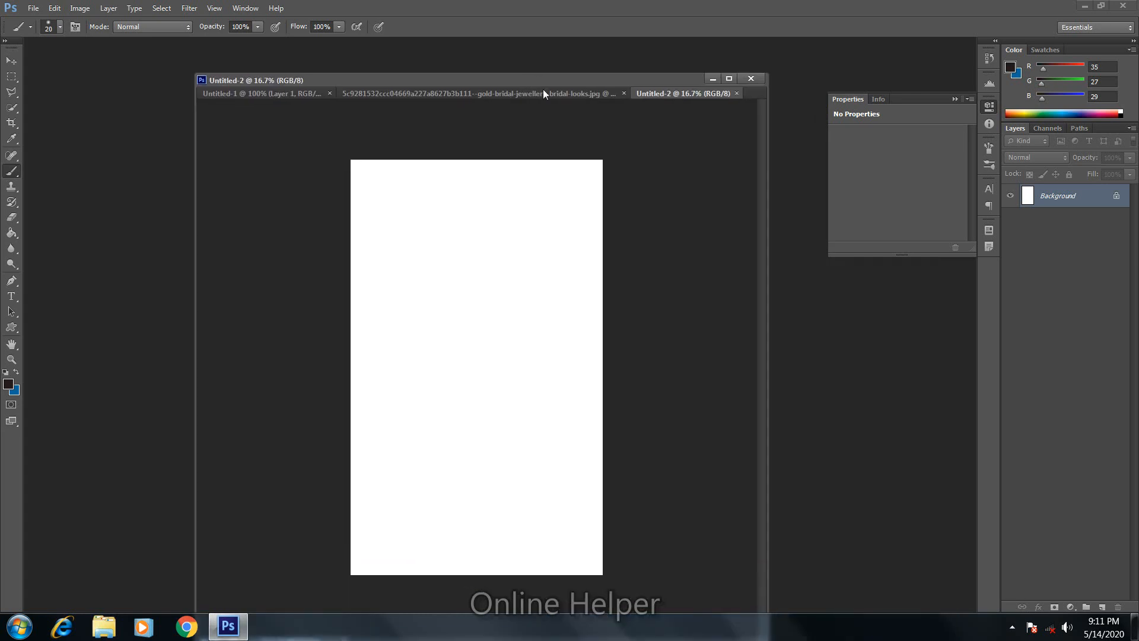
left_click(580, 95)
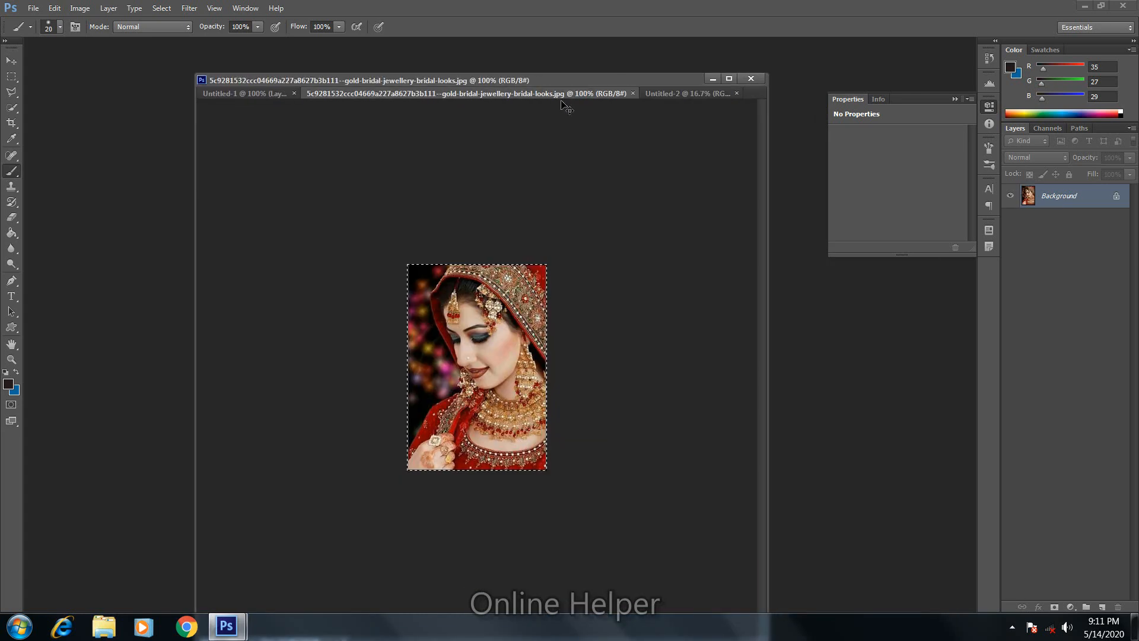
left_click(685, 94)
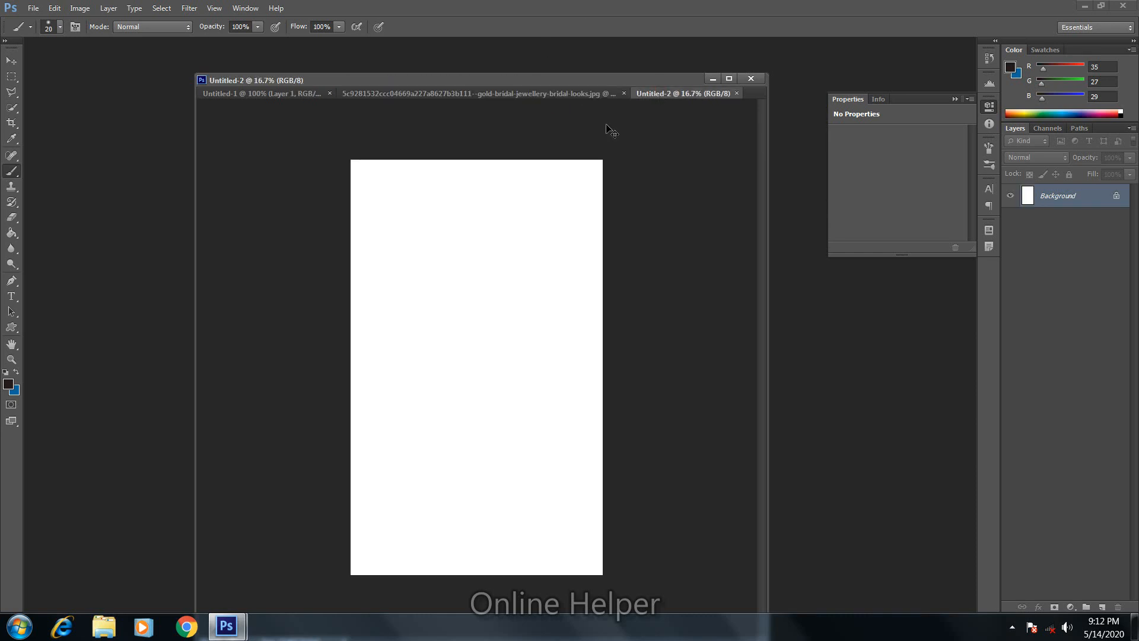
left_click_drag(611, 131, 613, 145)
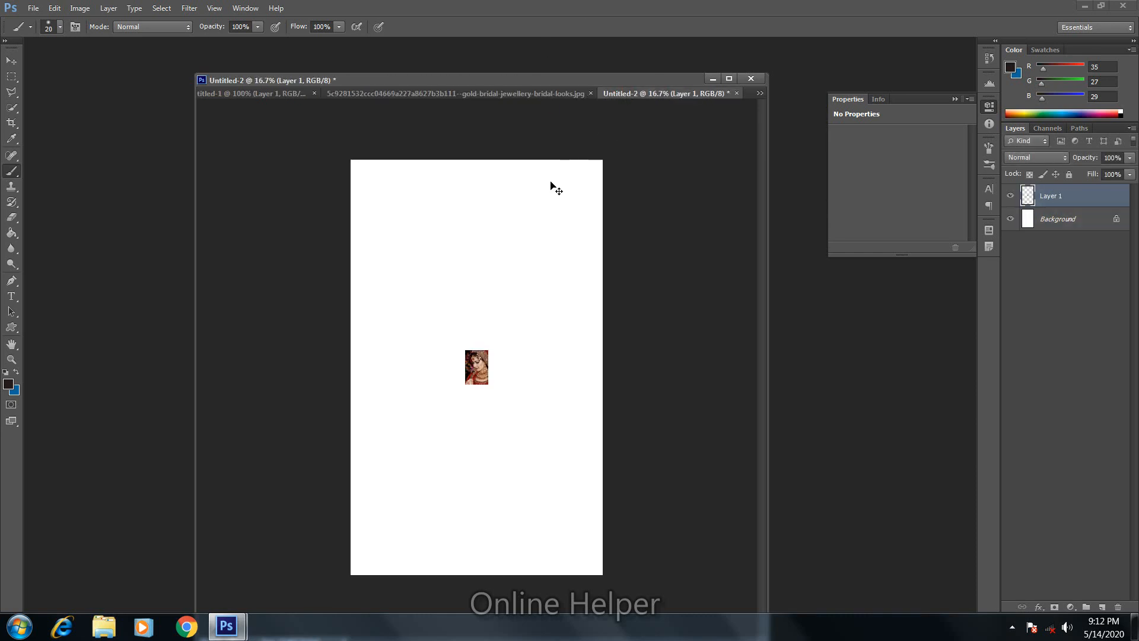
Enlarge the pasted colour portrait proportionally to about 827% so it fills most of the page width.
key("ctrl+t")
left_click_drag(466, 385, 352, 530)
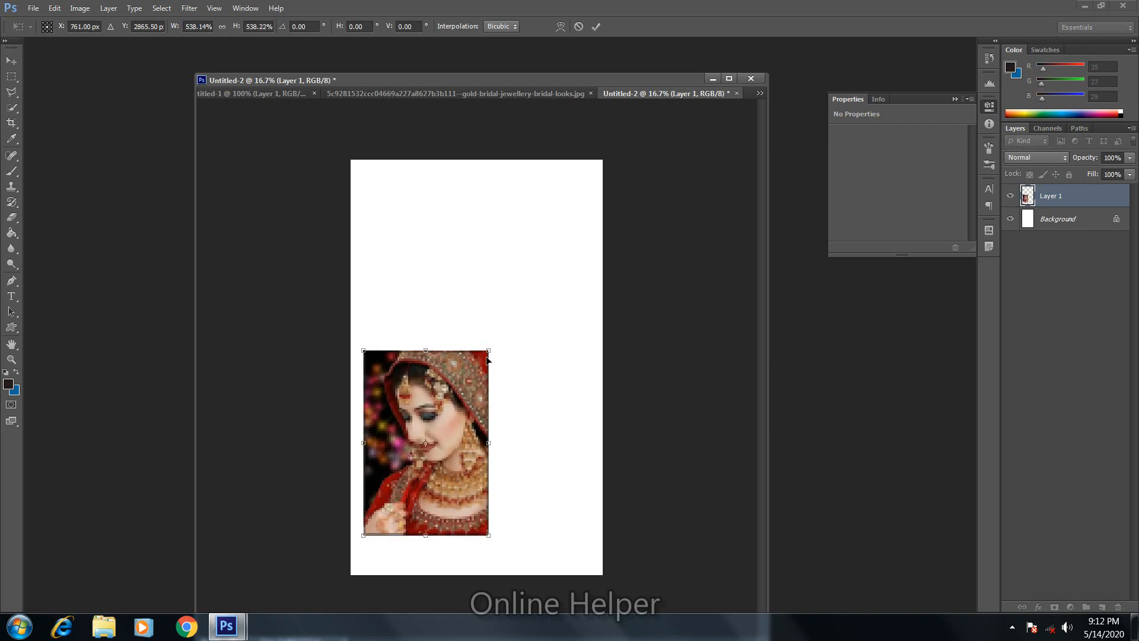
left_click_drag(489, 349, 559, 249)
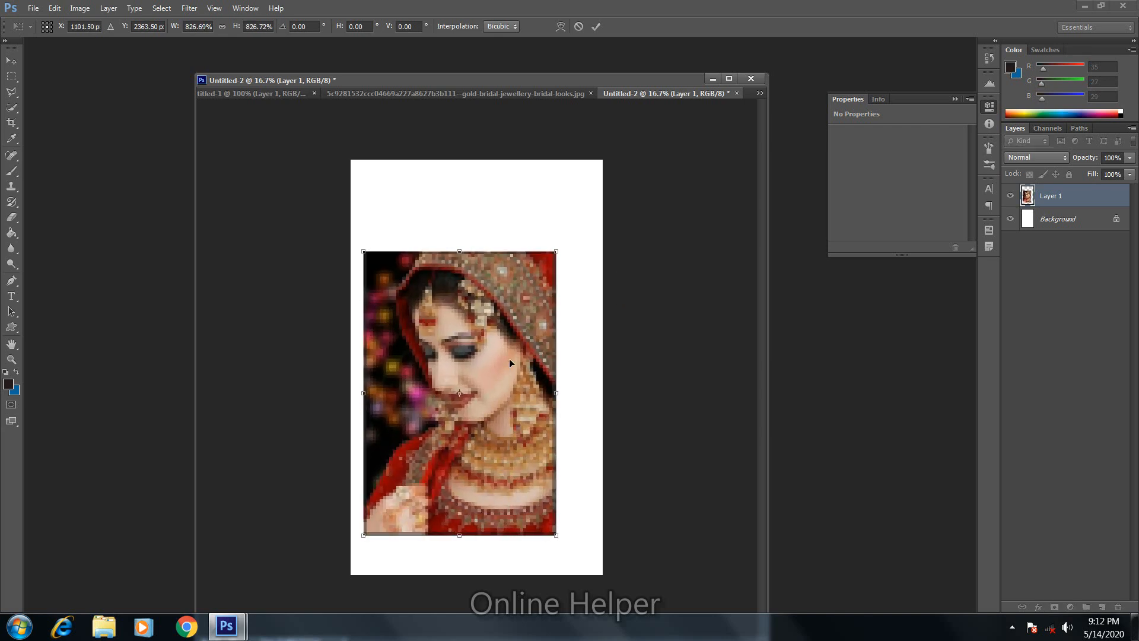
key("Return")
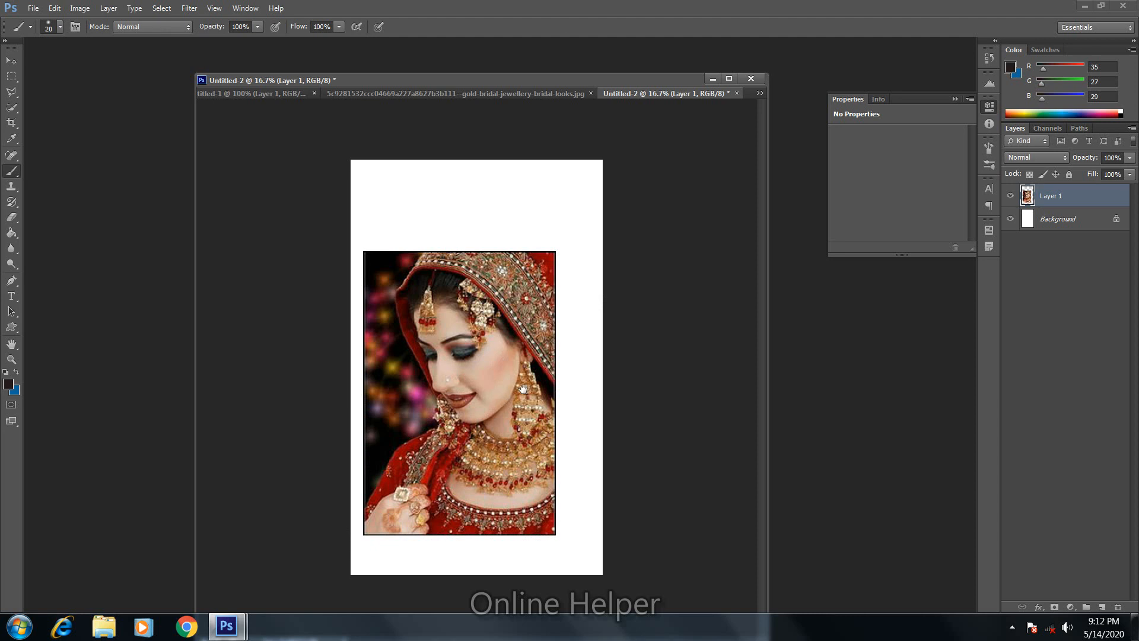
Outline the dark bokeh background beside the bride's veil and shoulder with the Polygonal Lasso and delete it.
key("ctrl+plus")
key("ctrl+plus")
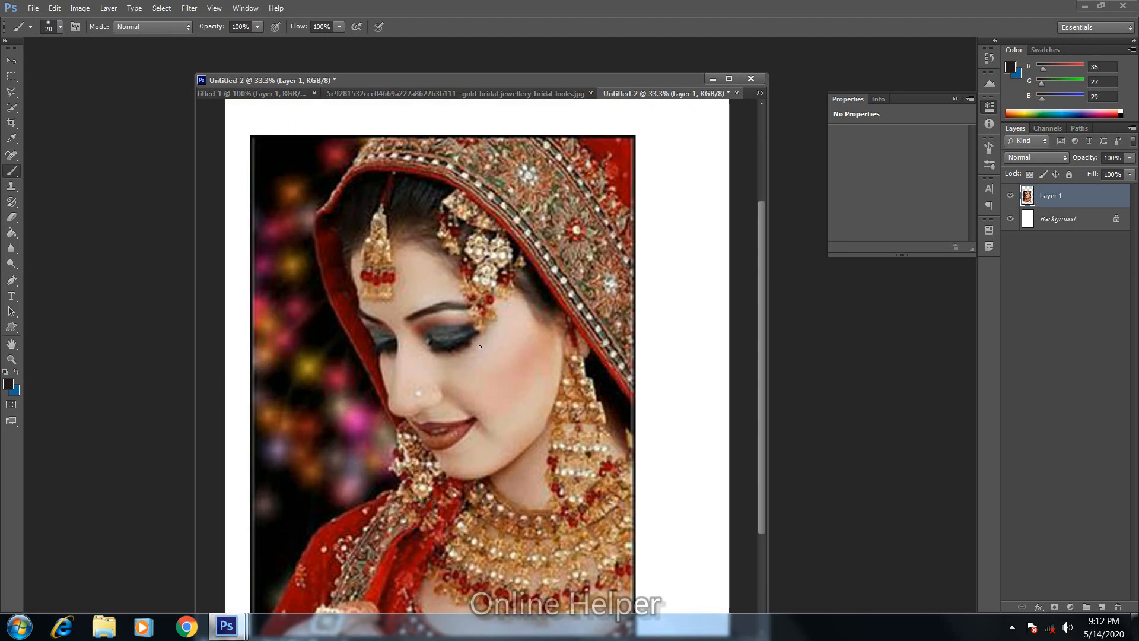
key("l")
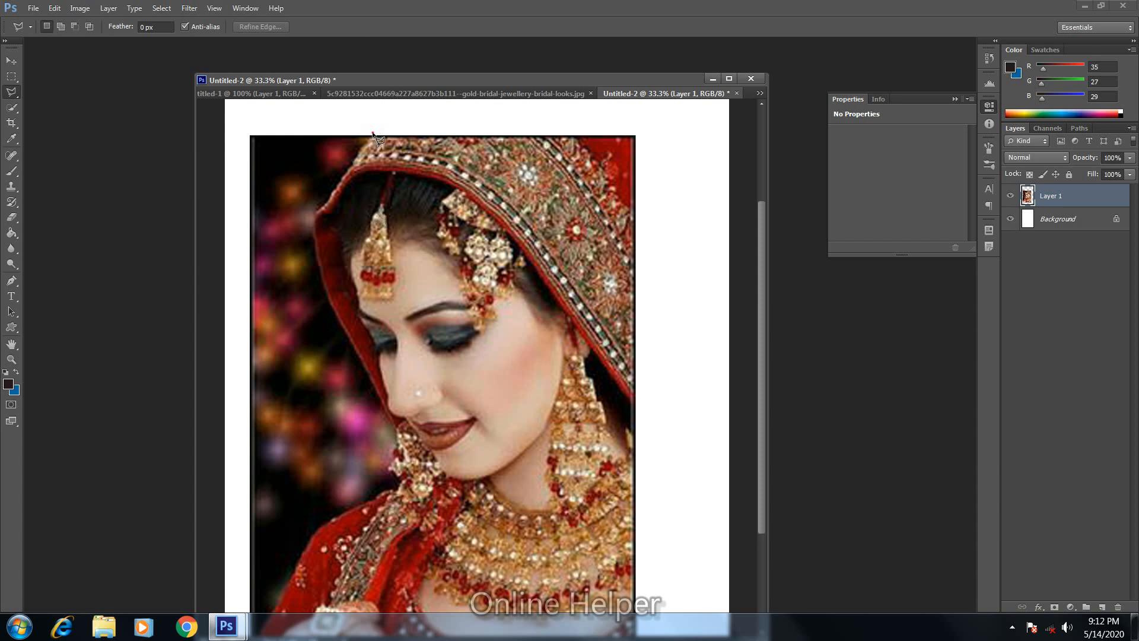
left_click(322, 208)
left_click(314, 231)
left_click(319, 265)
left_click(333, 305)
left_click(400, 479)
left_click(327, 525)
key("ctrl+minus")
key("ctrl+minus")
left_click(328, 571)
left_click(329, 319)
left_click(303, 209)
left_click(358, 188)
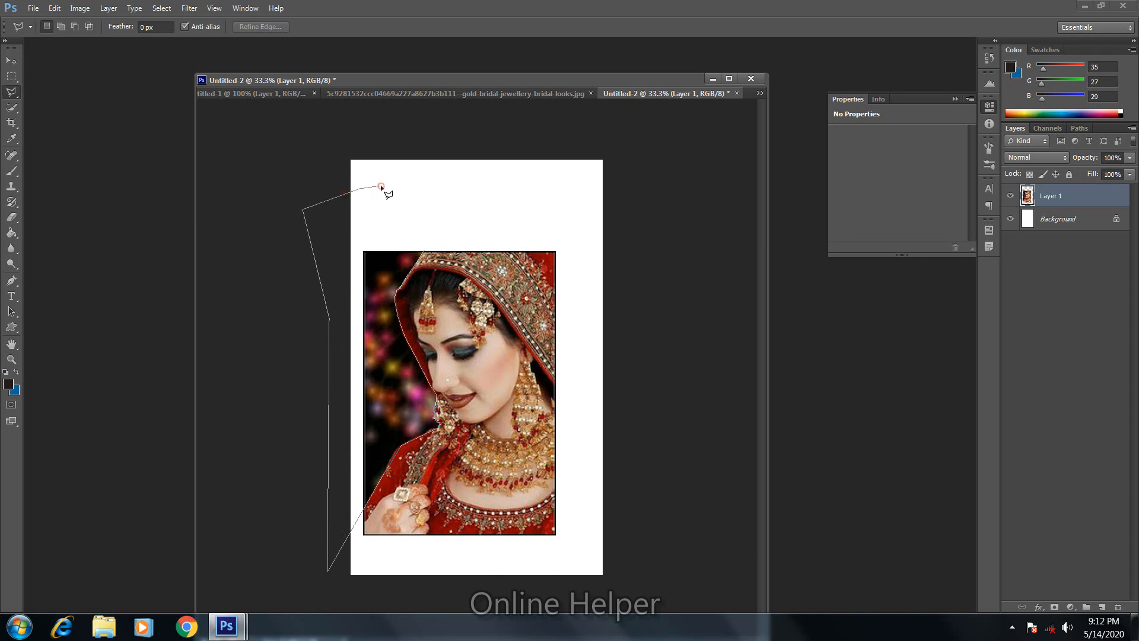
left_click(383, 187)
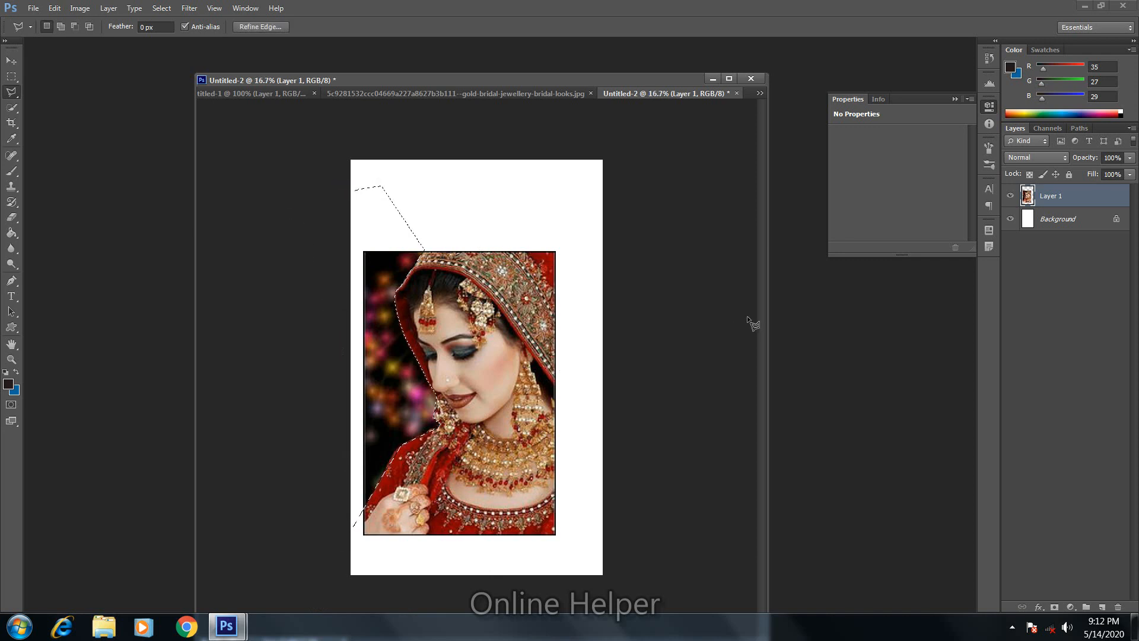
key("Delete")
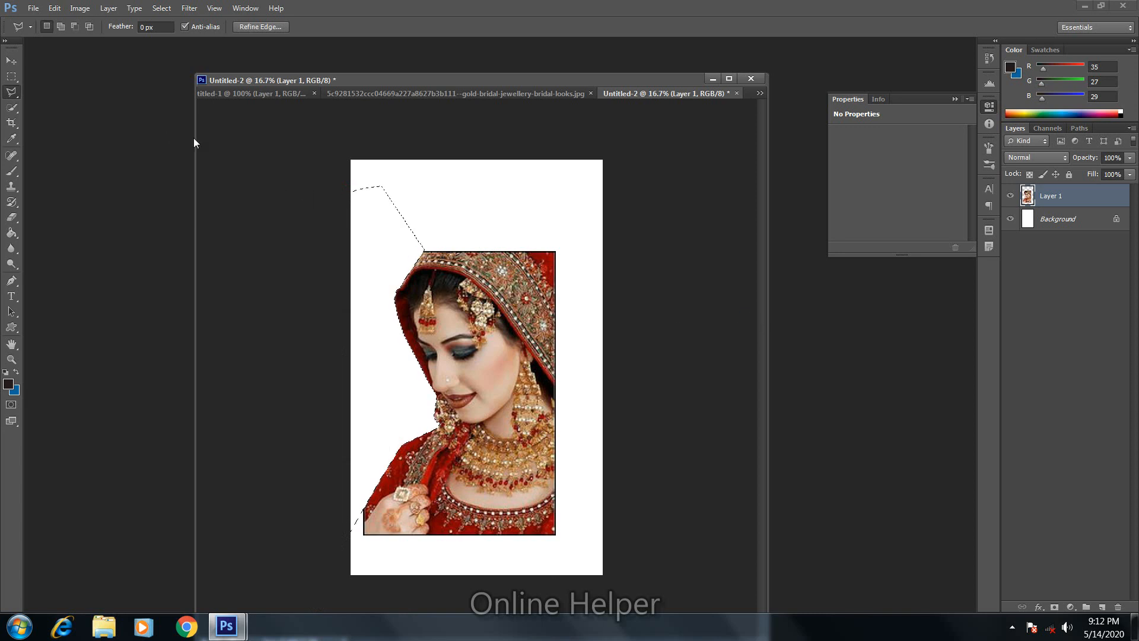
Deselect and move the colour cut-out into the lower-right corner of the page.
key("w")
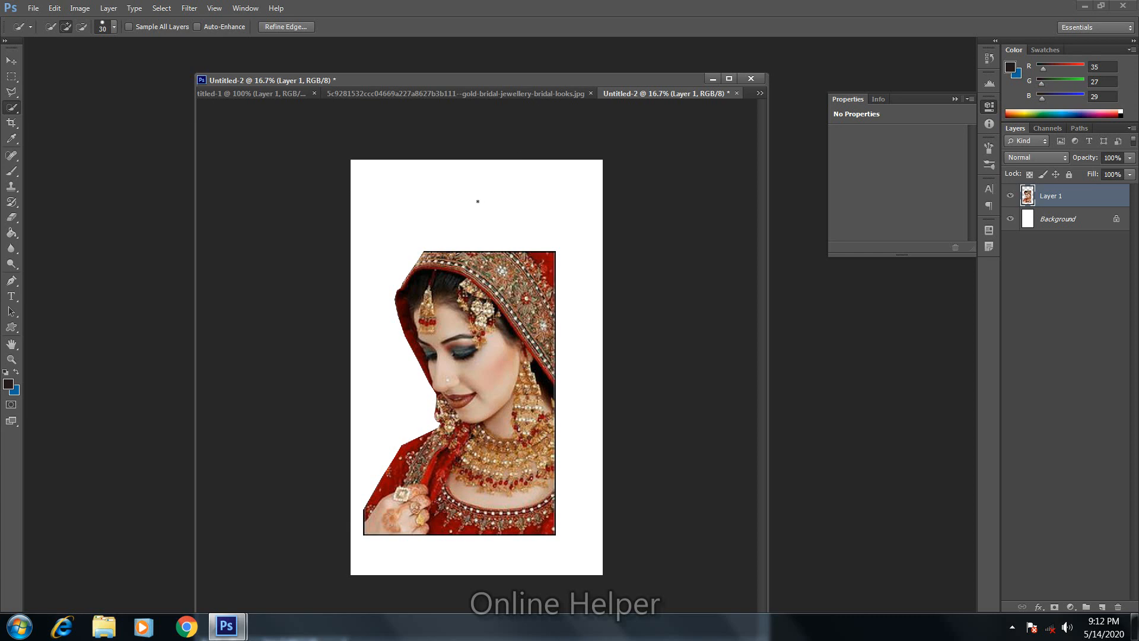
key("v")
mouse_move(476, 319)
left_mouse_down()
mouse_move(509, 333)
mouse_move(523, 368)
left_mouse_up()
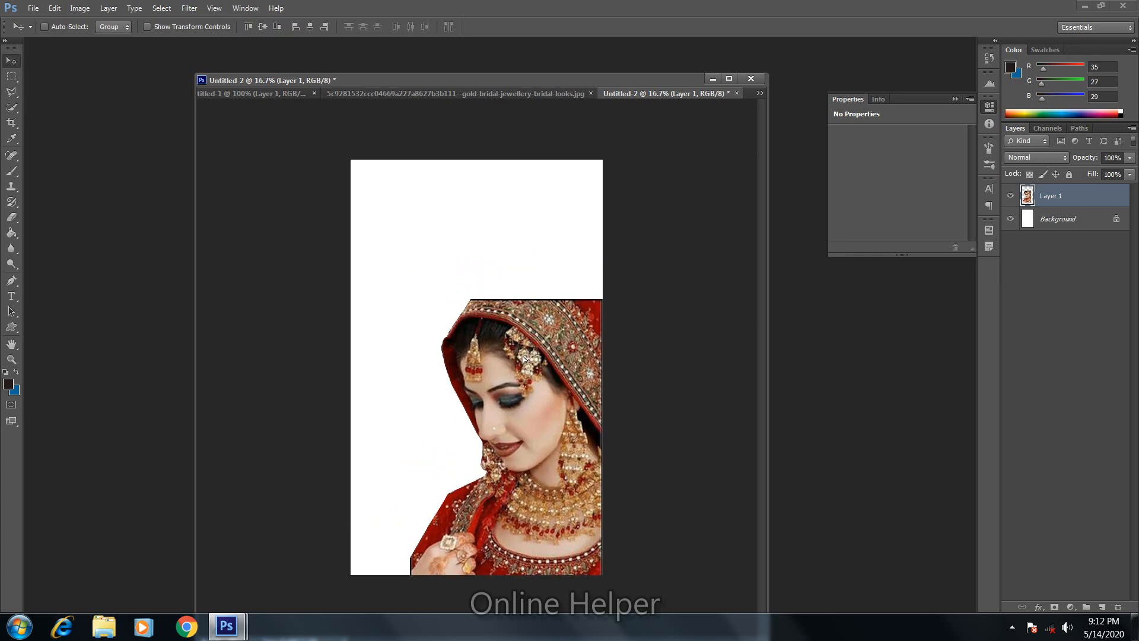
Copy the black and white portrait from Untitled-1 and paste it into the Legal-size document.
left_click(285, 95)
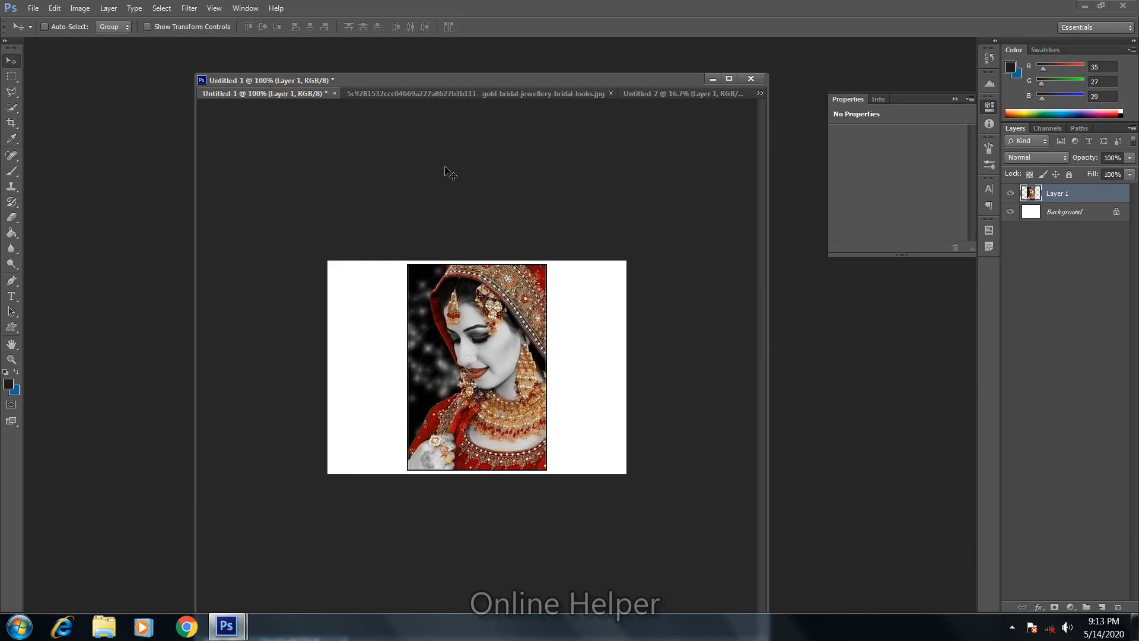
key("ctrl+a")
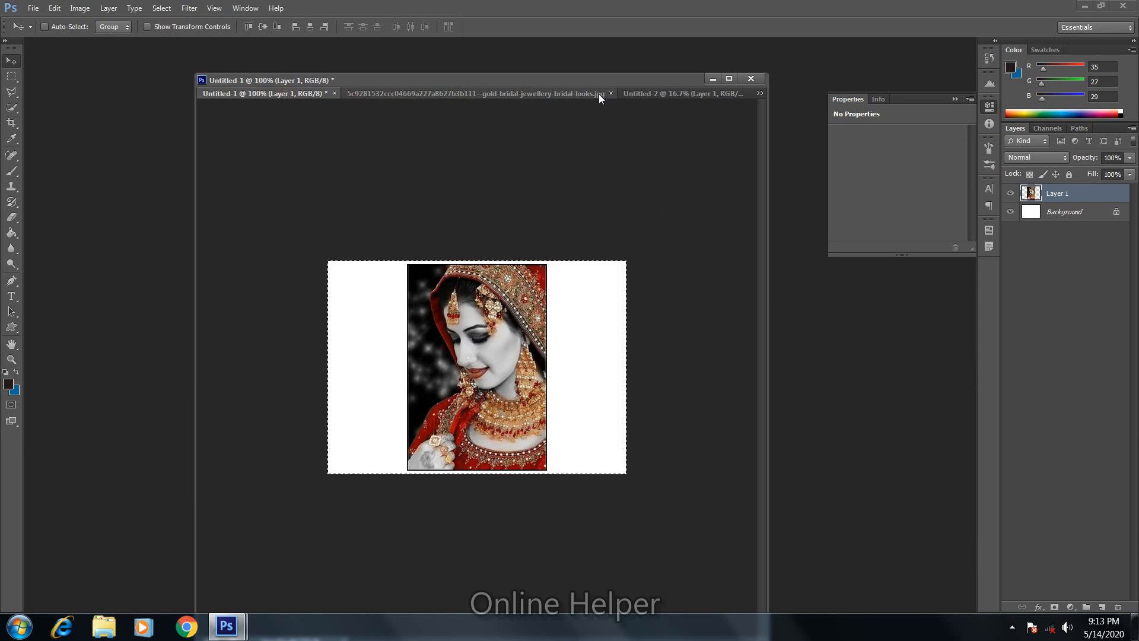
left_click(668, 94)
key("ctrl+v")
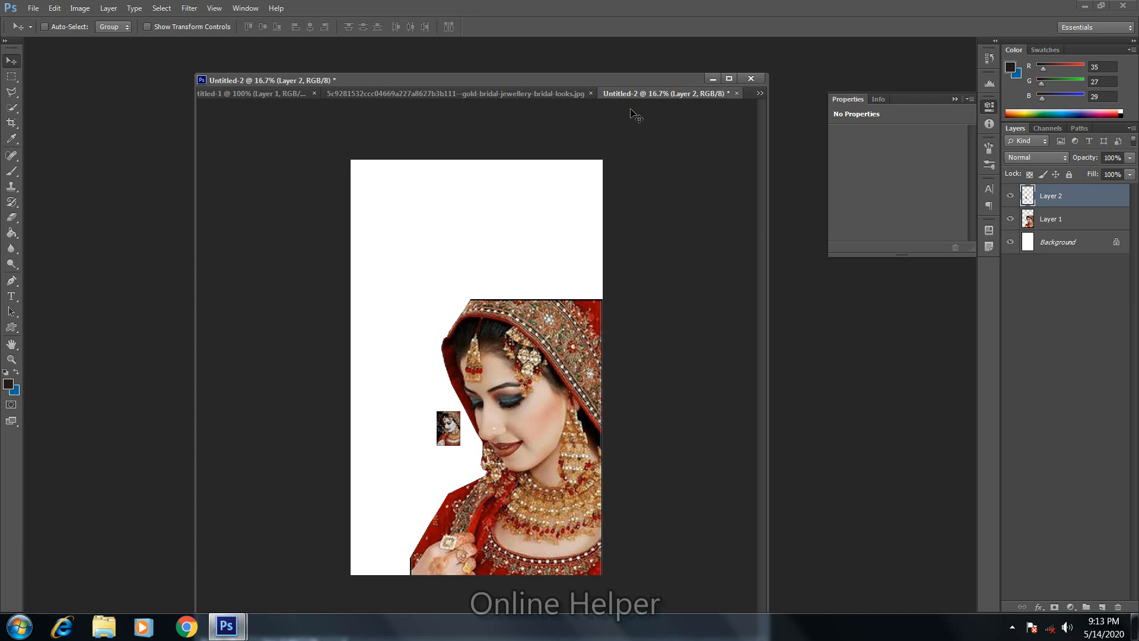
Enlarge the pasted black and white portrait to about 896% and place it in the upper part of the page.
key("ctrl+t")
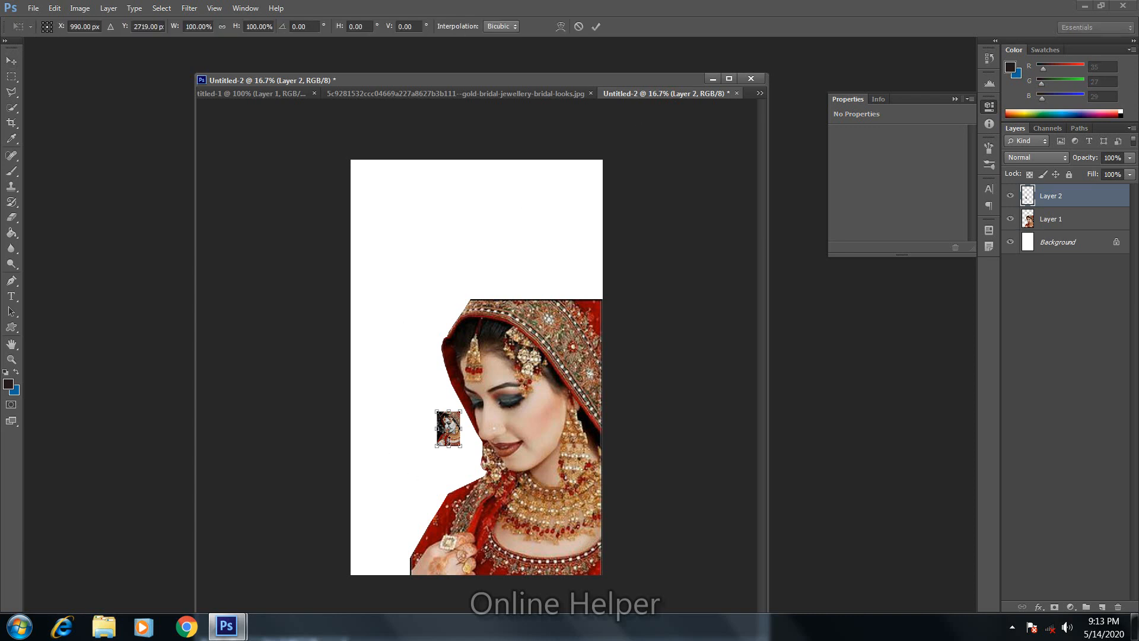
left_click_drag(439, 444, 343, 584)
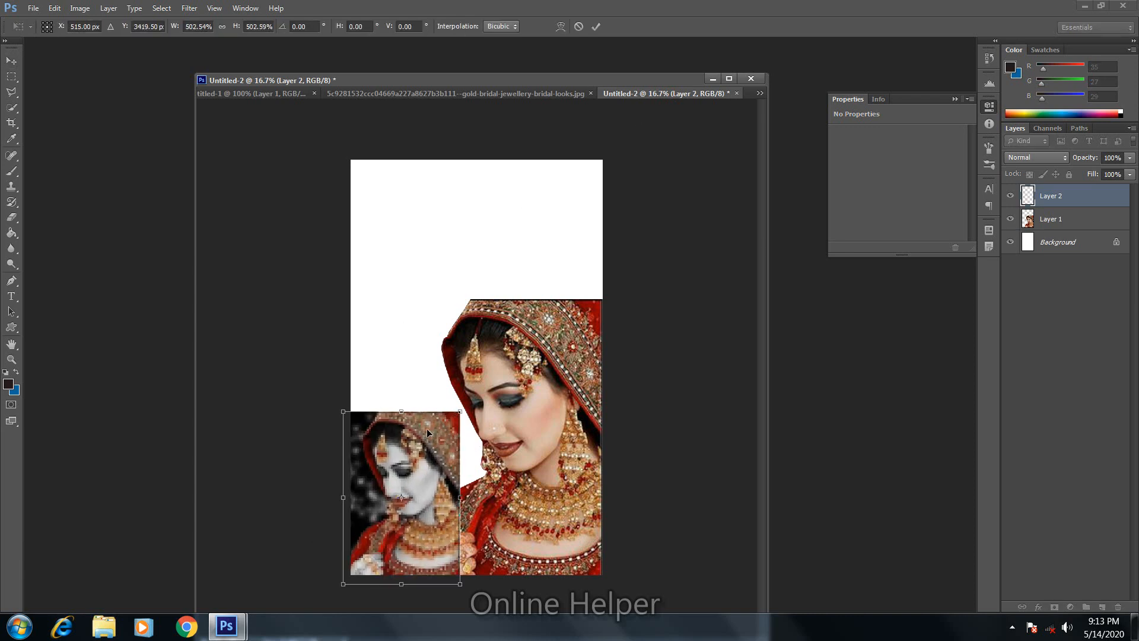
left_click_drag(461, 409, 551, 276)
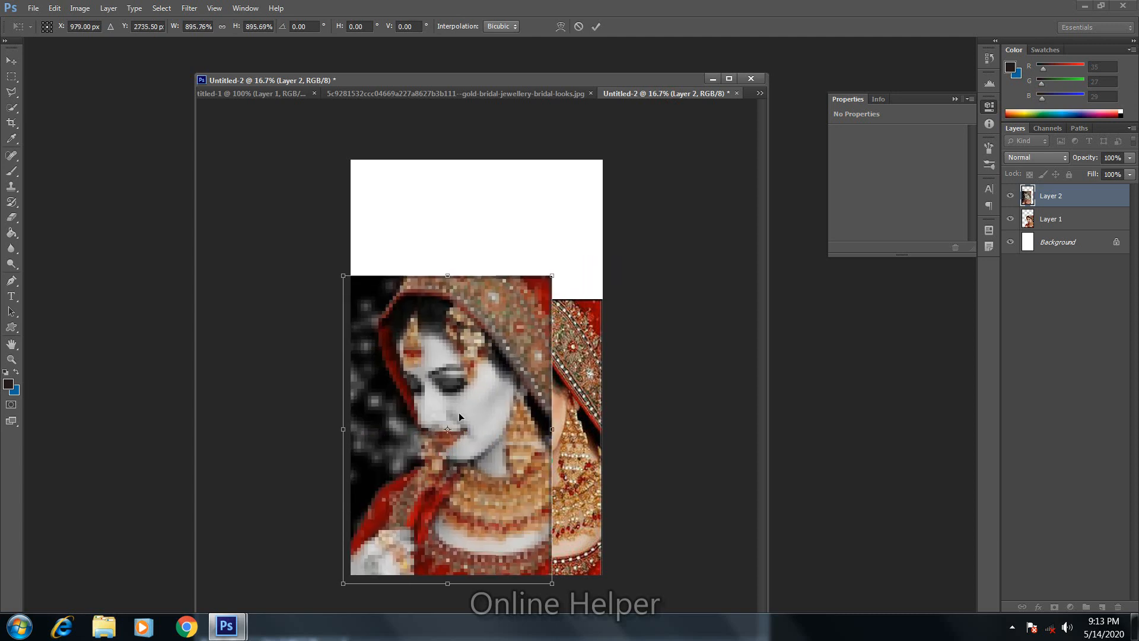
left_click_drag(434, 476, 465, 367)
key("Return")
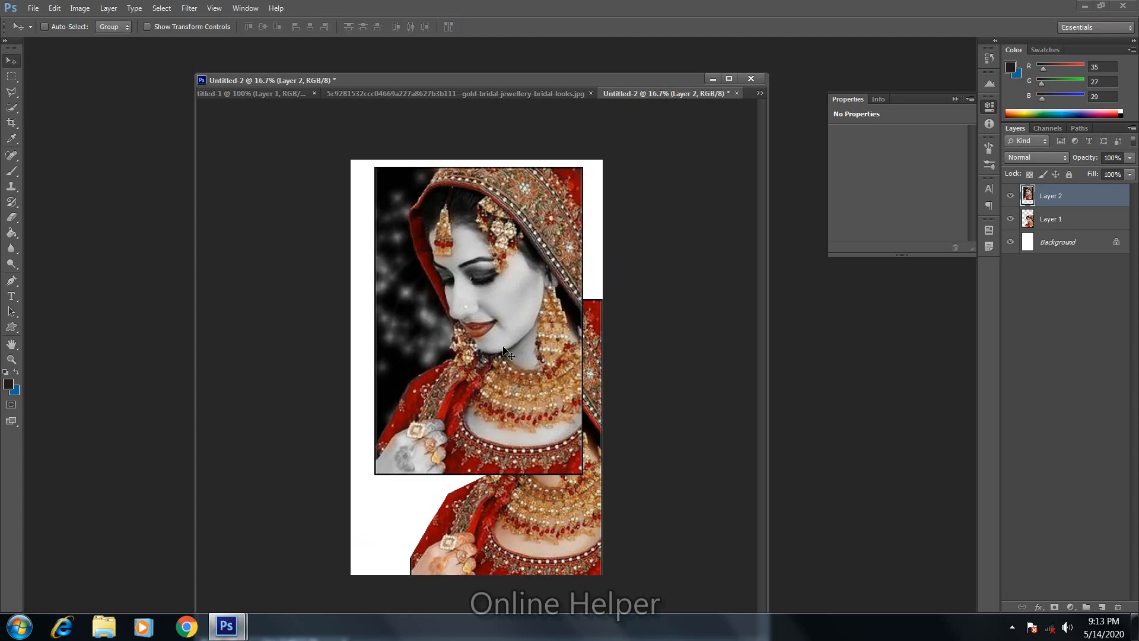
Flip the black and white portrait horizontally and place it in the page's upper-left corner, tilted about 17.86° counter-clockwise.
key("ctrl+t")
right_click(494, 348)
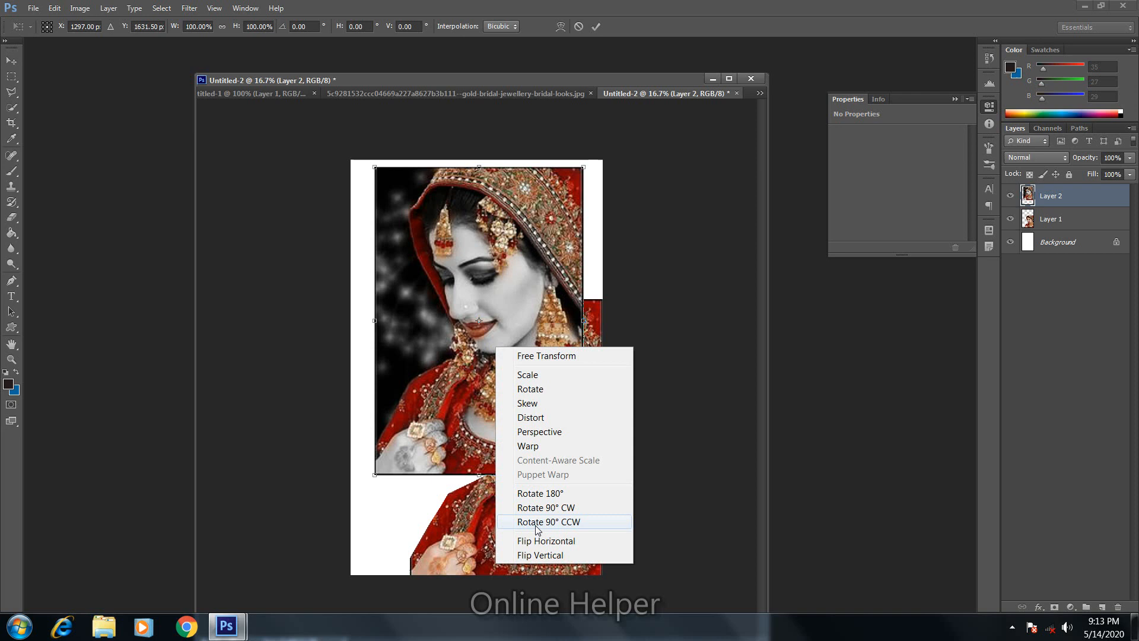
left_click(536, 493)
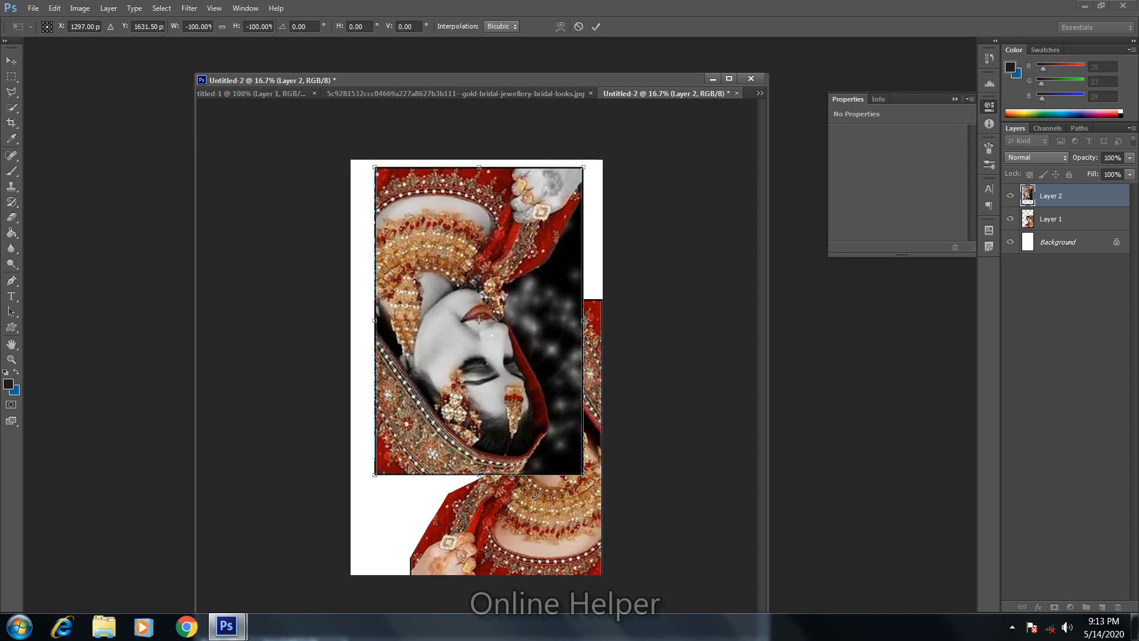
key("ctrl+z")
right_click(530, 442)
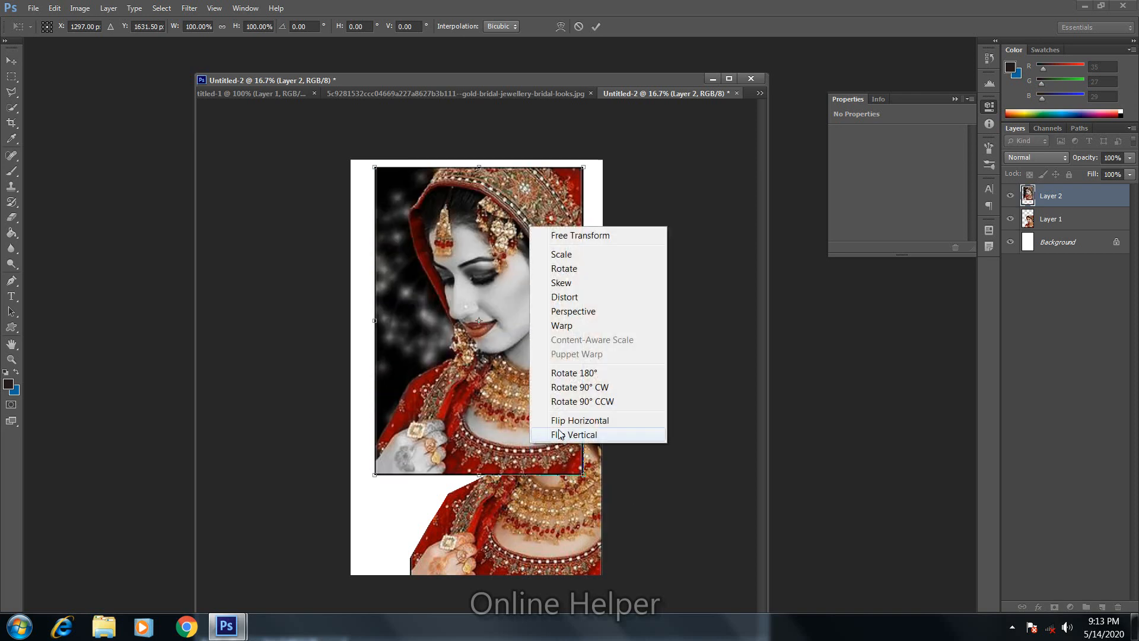
left_click(565, 422)
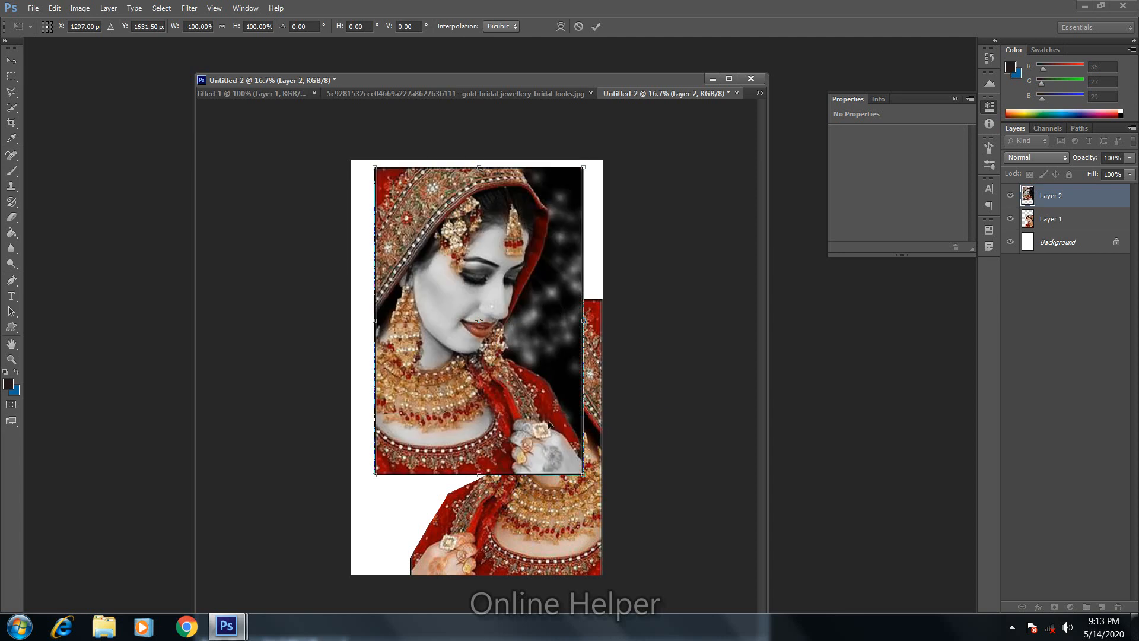
left_click_drag(460, 352, 400, 329)
left_click_drag(623, 517, 674, 428)
key("Return")
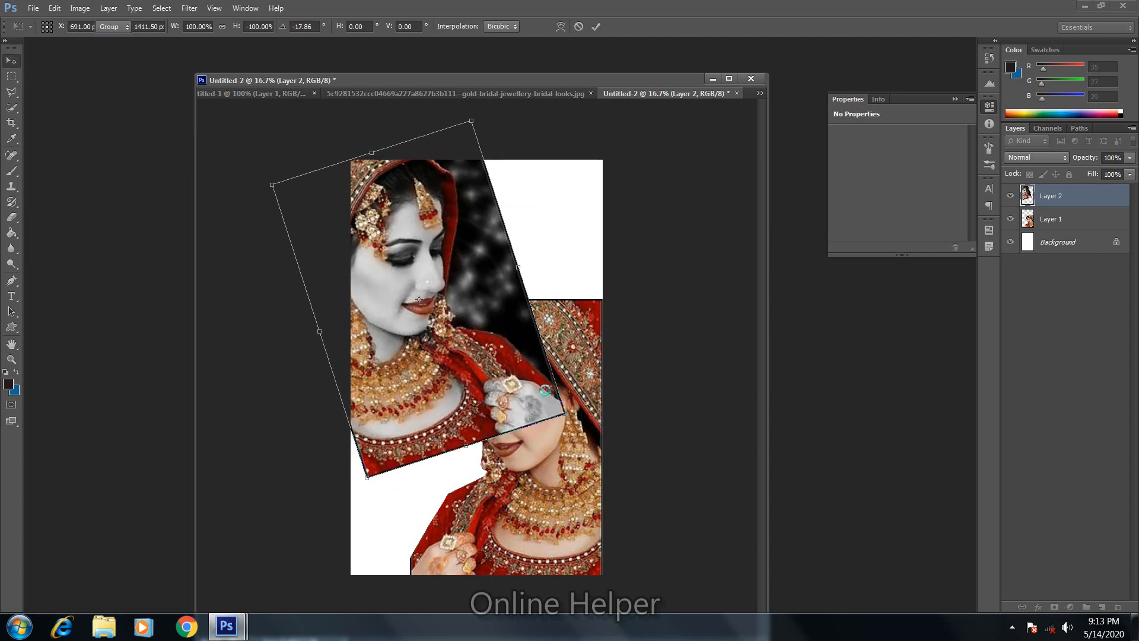
Move the colour cut-out's layer above the black and white portrait and set its opacity to 50%.
left_click_drag(1048, 224, 1049, 187)
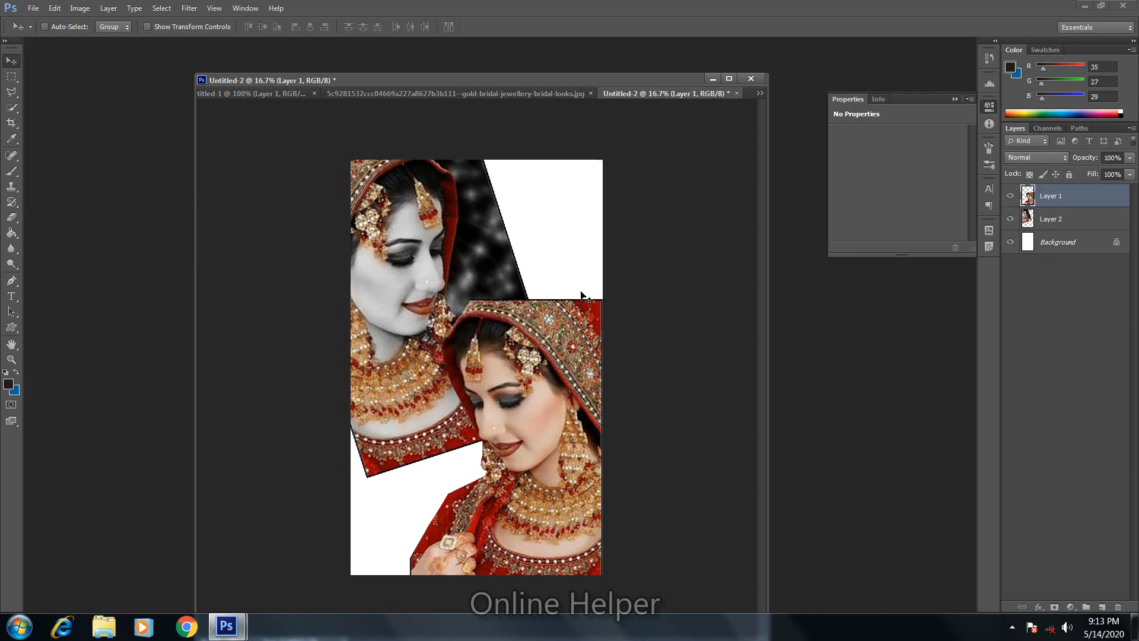
left_click(1130, 159)
left_click(1101, 171)
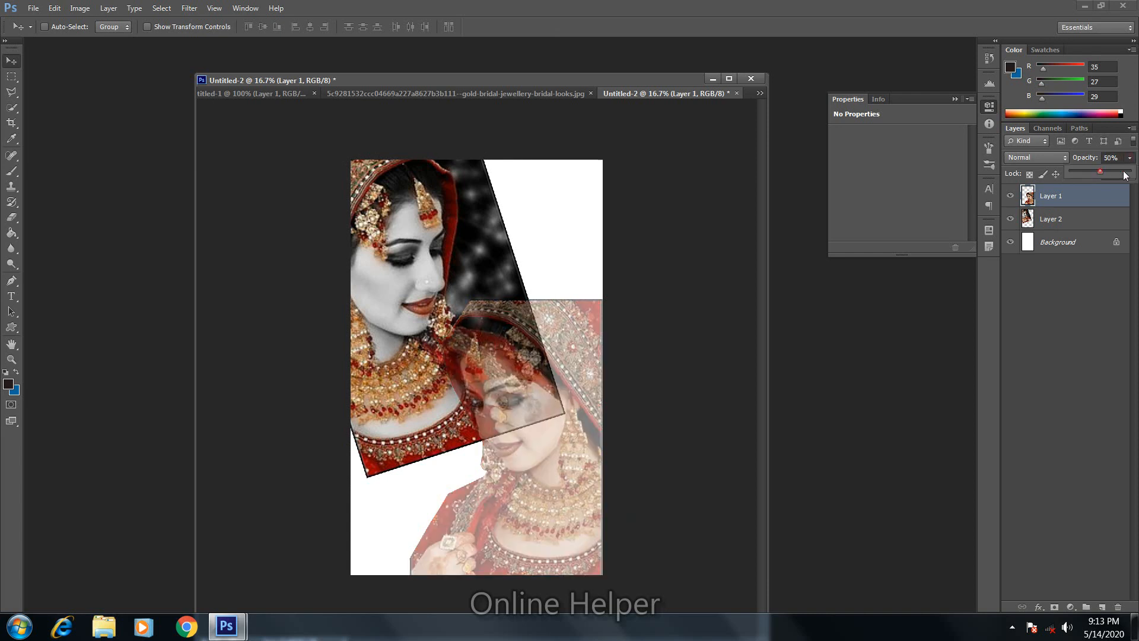
Restore the colour cut-out's layer to 100% opacity and set the black and white portrait's layer to 27% opacity.
left_click(1125, 172)
left_click(1047, 218)
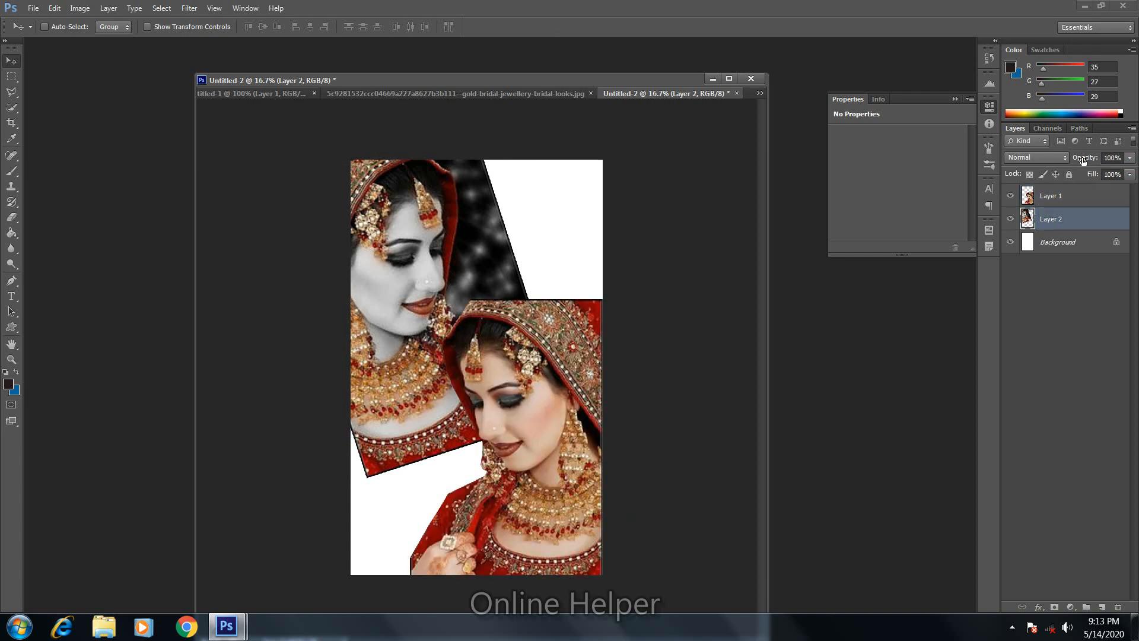
left_click(1130, 159)
left_click(1102, 171)
left_click_drag(1103, 171, 1087, 175)
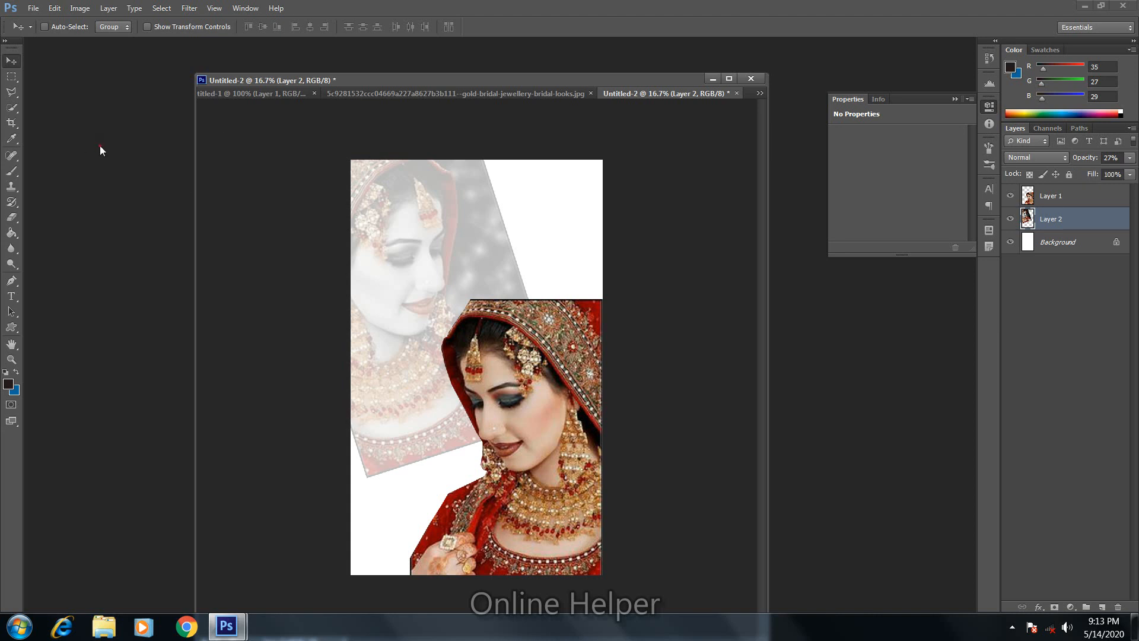
Open the pink wedding stage image b95cbec7f559e367c75c148fd3f08cb0.jpg from the Grafix > Studio Back folder on drive F:.
double_click(99, 145)
double_click(486, 200)
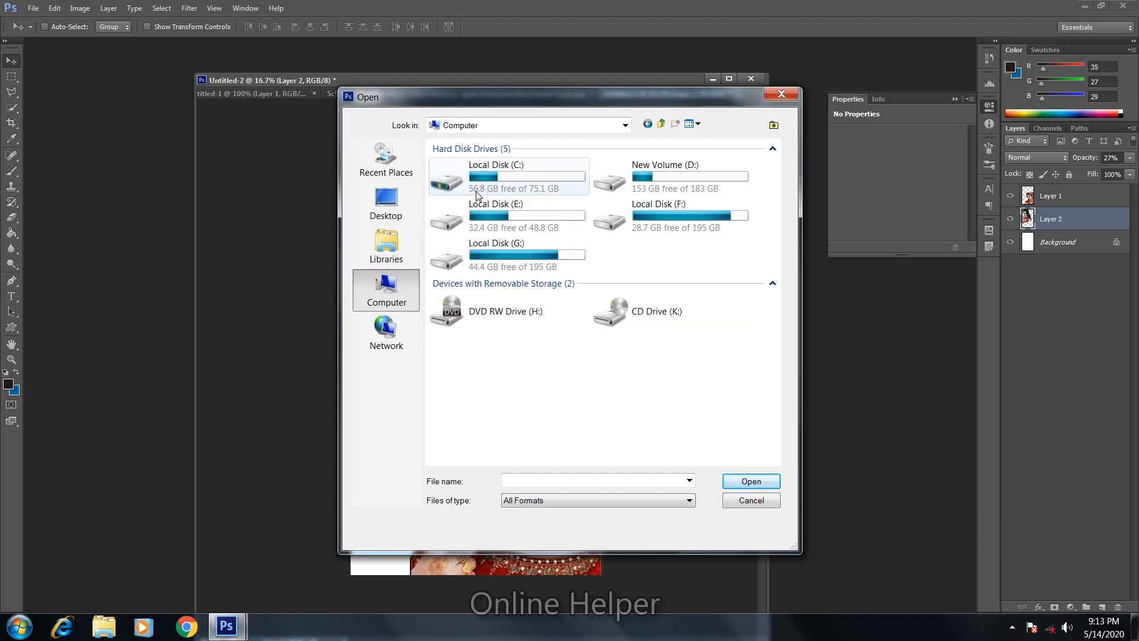
double_click(718, 219)
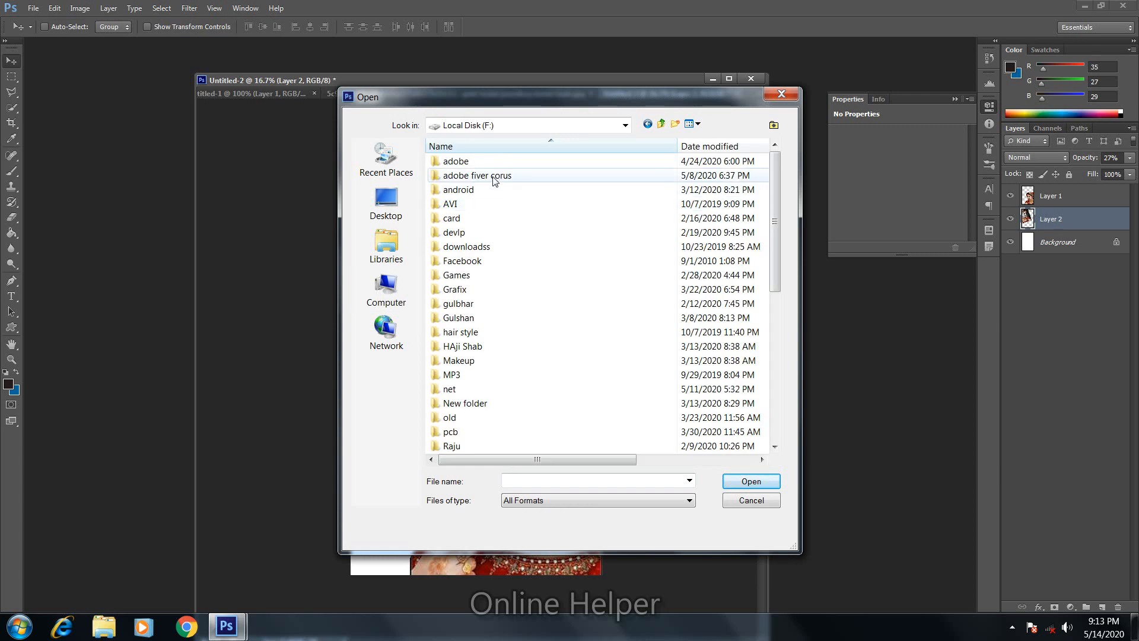
double_click(458, 289)
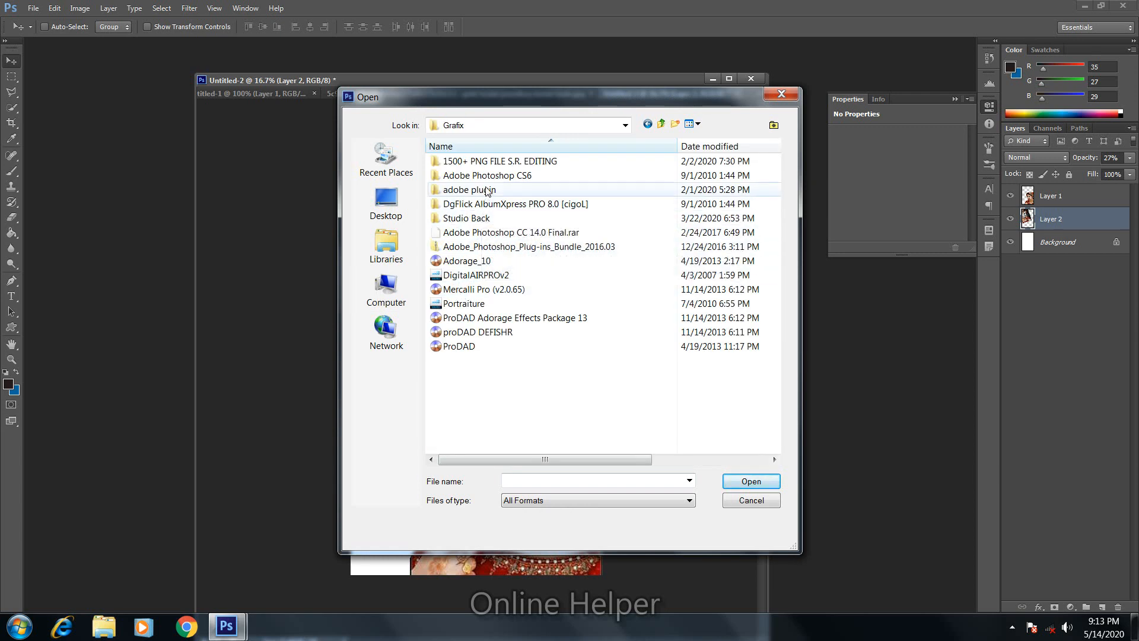
double_click(469, 218)
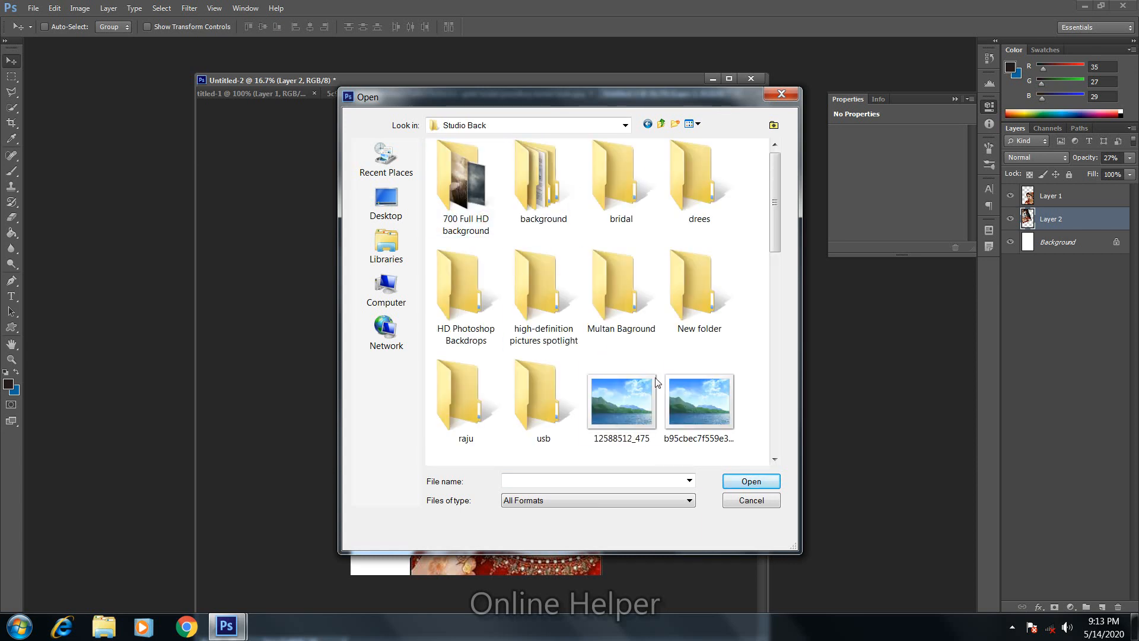
left_click(654, 401)
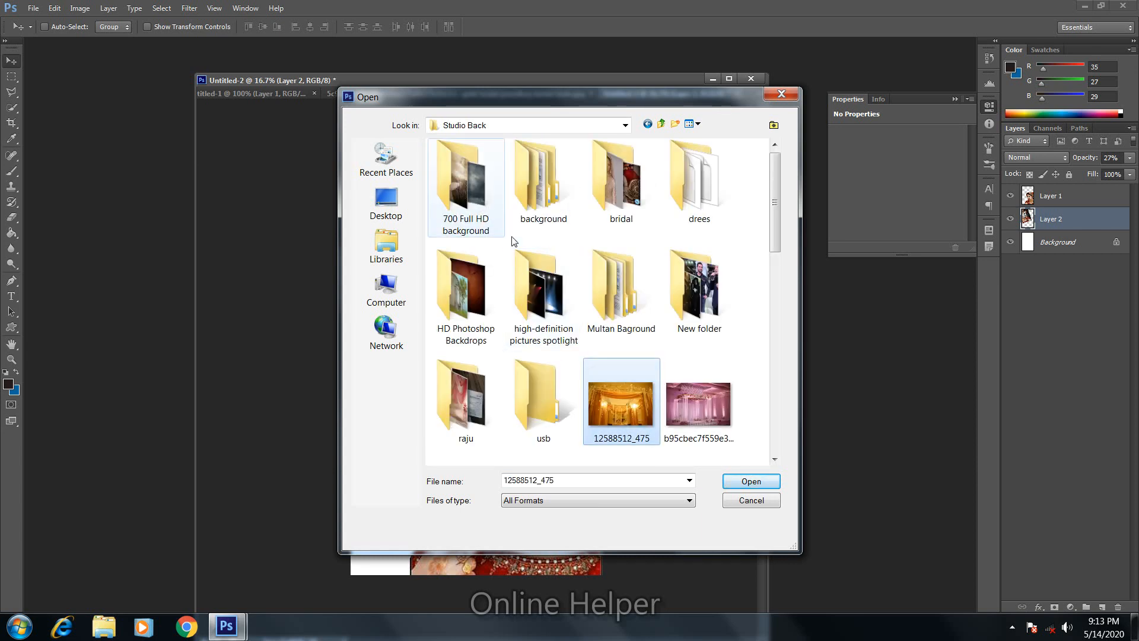
double_click(702, 414)
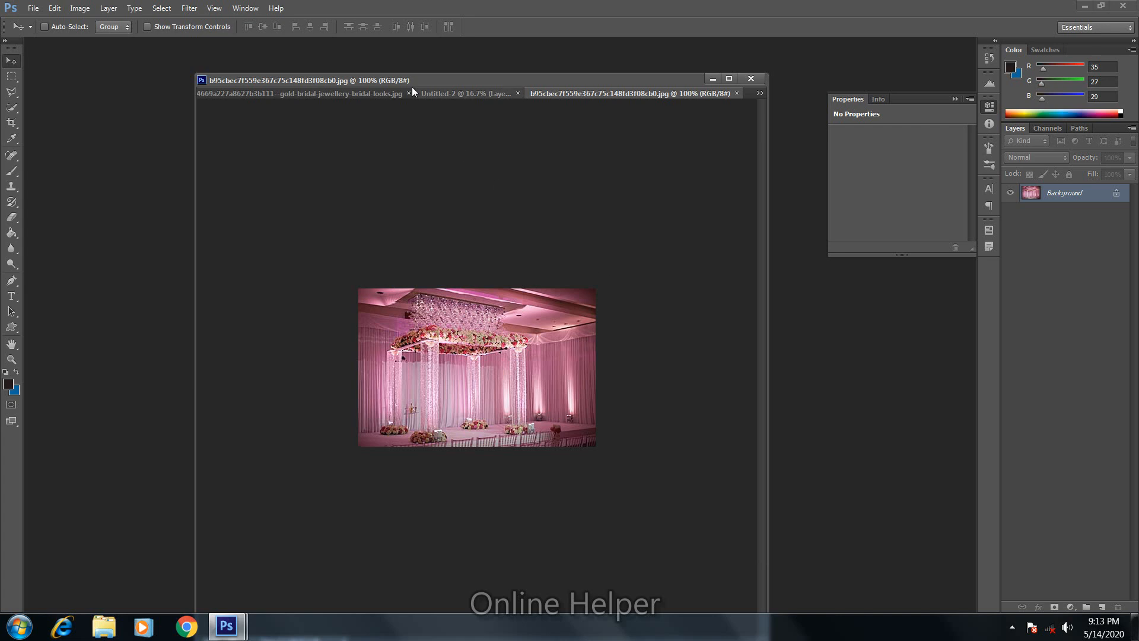
Copy the whole black and white portrait layer from Untitled-2 into the pink stage image.
left_click(459, 90)
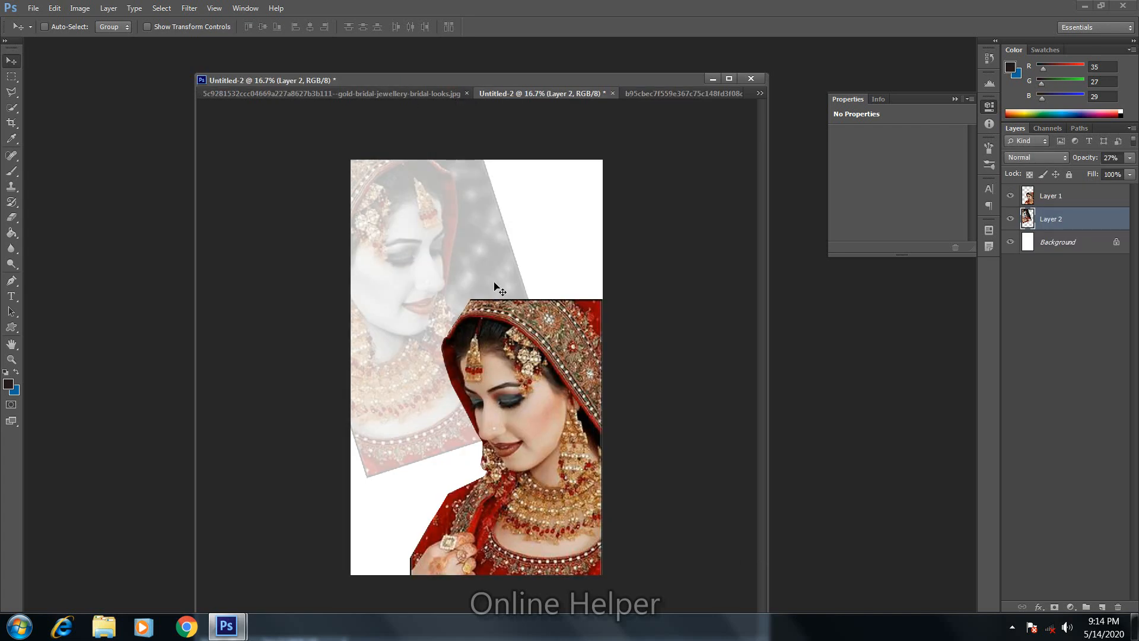
key("ctrl+a")
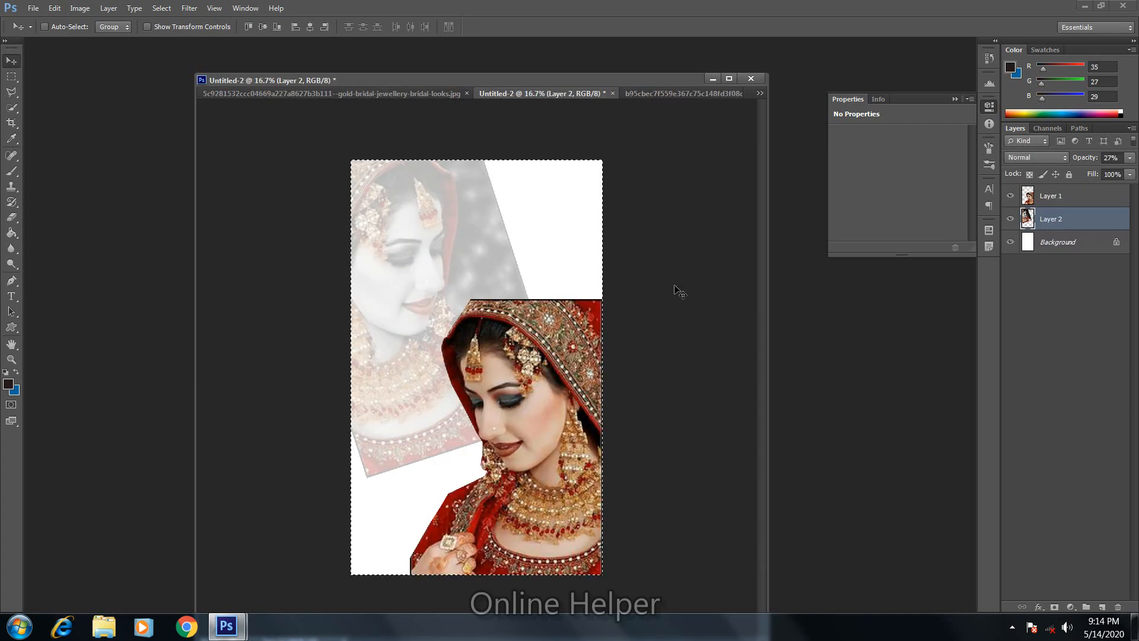
left_click_drag(416, 221, 392, 395)
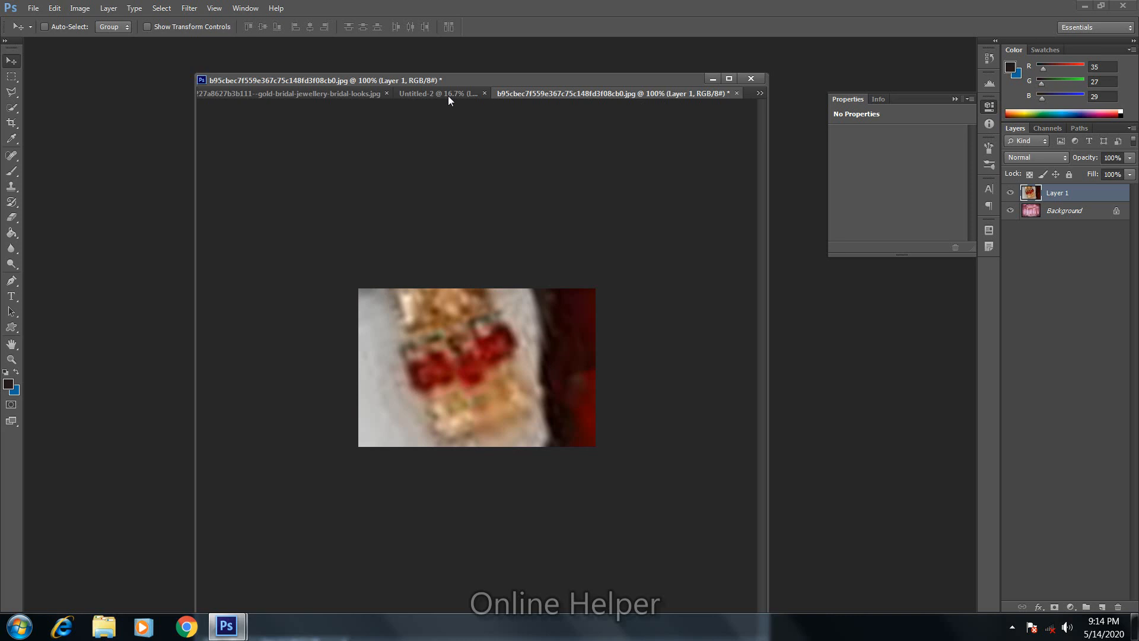
Scale the oversized black and white portrait down to about 10% within the stage image.
key("ctrl+t")
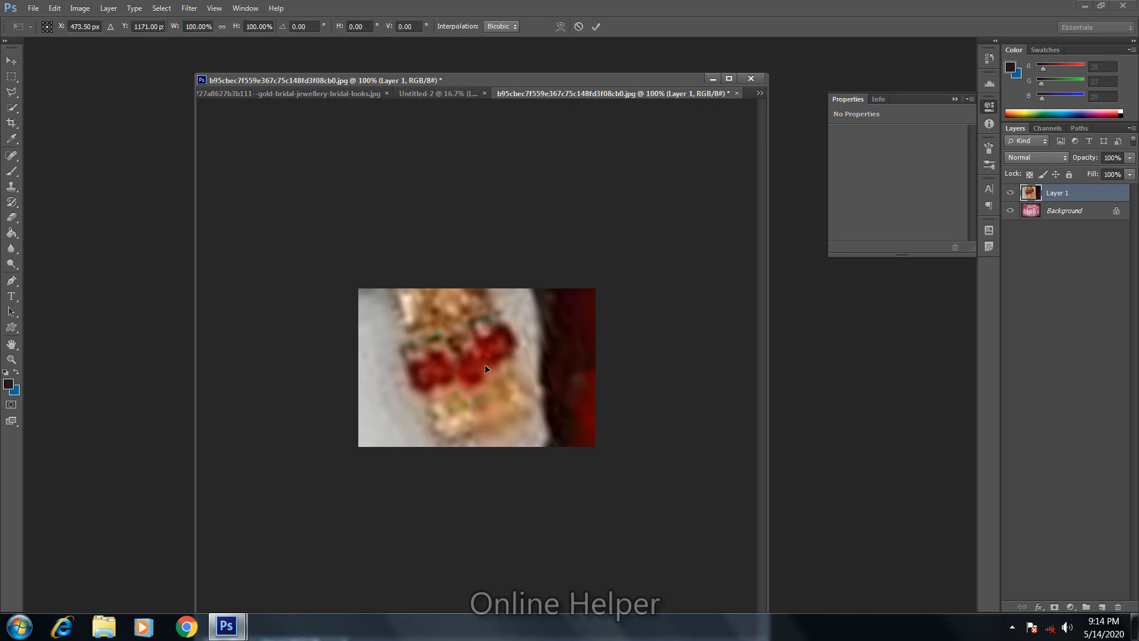
key("ctrl+minus")
key("ctrl+minus")
key("ctrl+minus")
key("ctrl+minus")
key("ctrl+minus")
key("ctrl+minus")
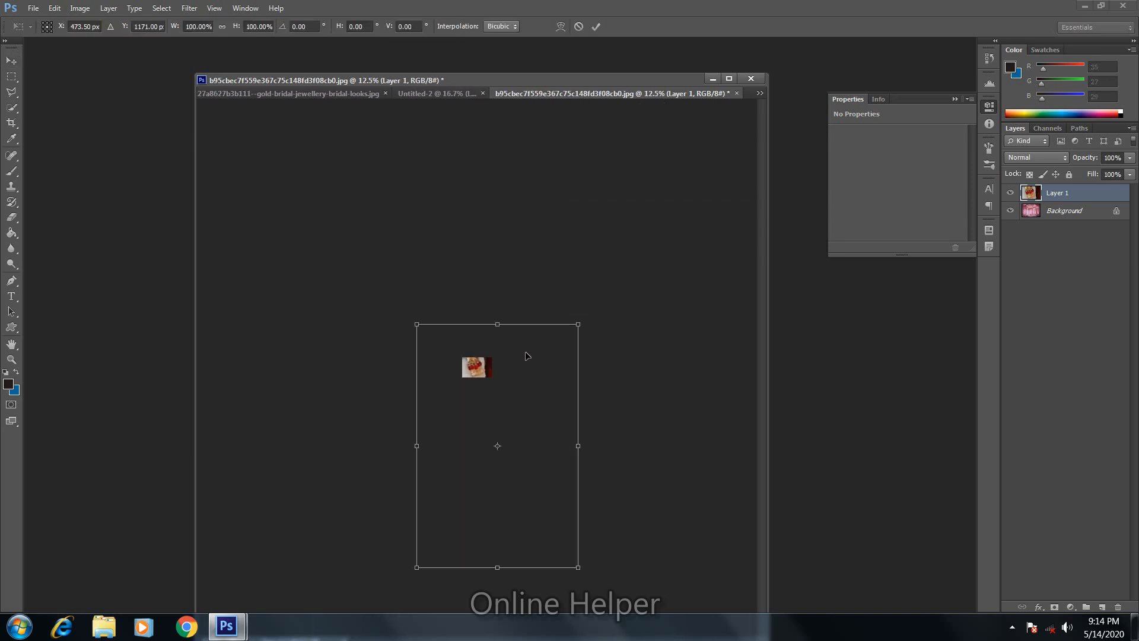
left_click_drag(575, 574, 473, 365)
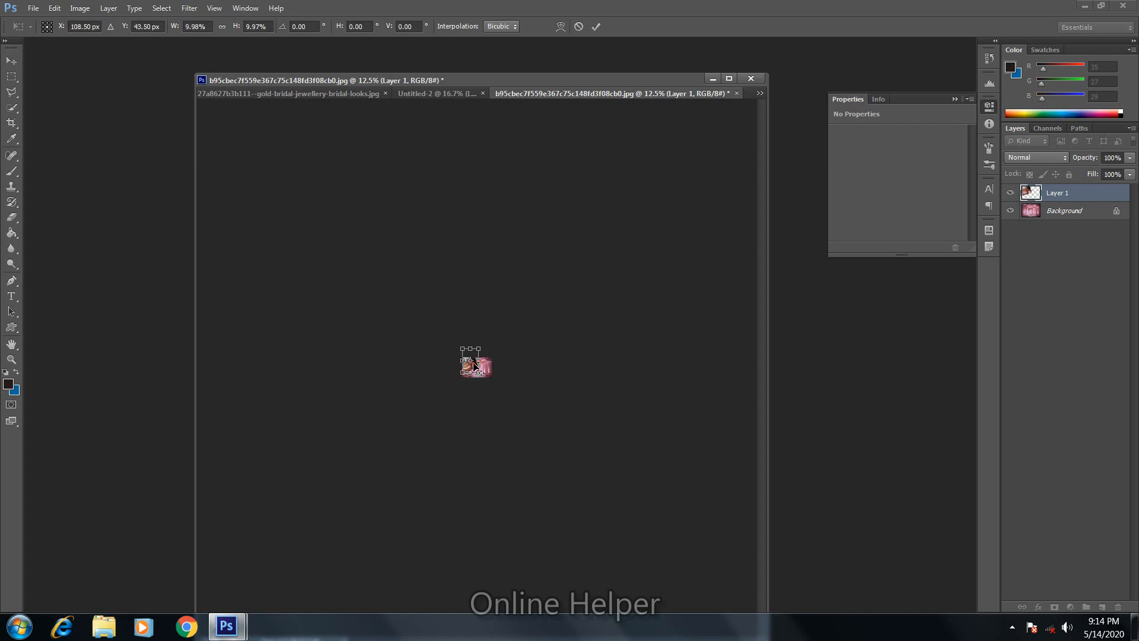
key("Return")
Move the black and white portrait down along the stage image's left edge so that the face and veil are inside the canvas.
key("ctrl+plus")
key("ctrl+plus")
key("ctrl+plus")
key("ctrl+plus")
key("ctrl+plus")
key("ctrl+plus")
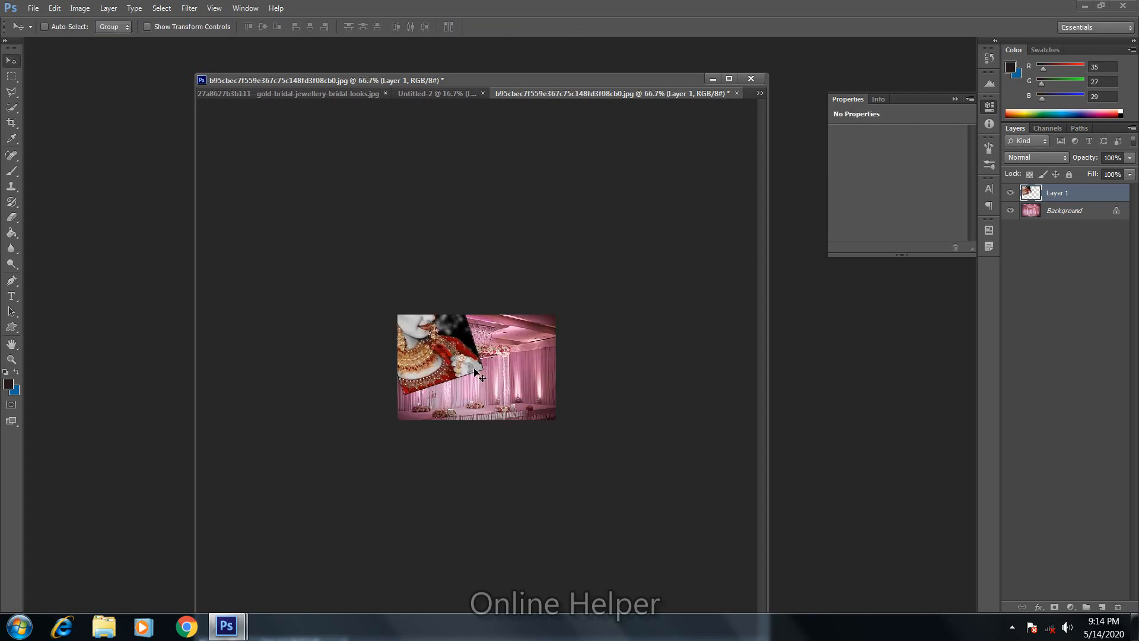
left_click_drag(431, 347, 437, 415)
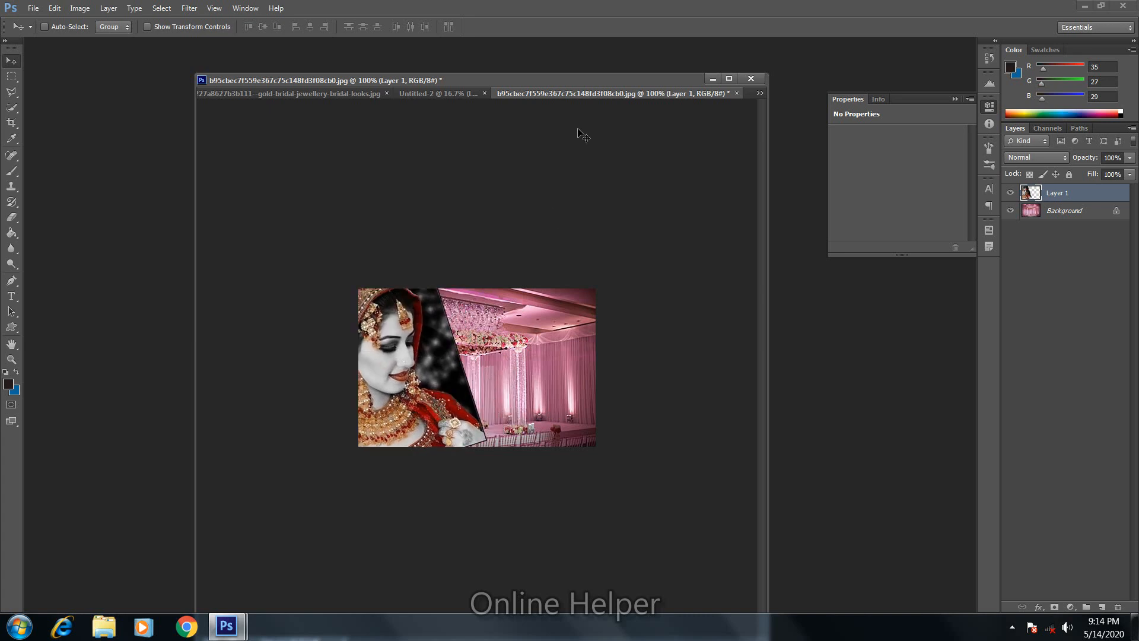
left_click(437, 93)
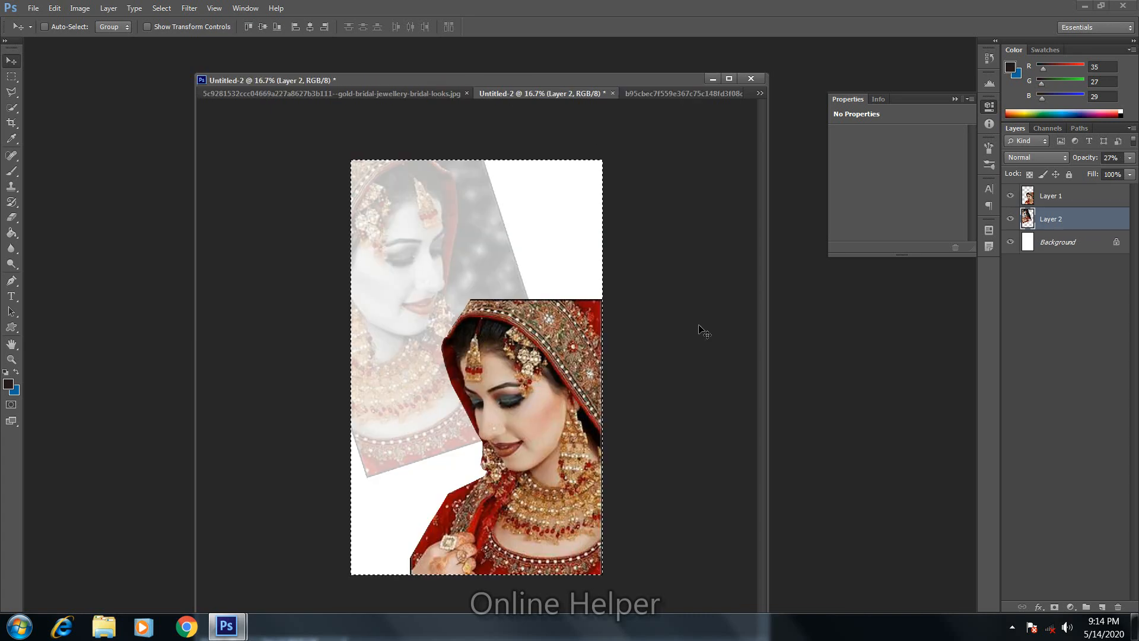
left_click(1034, 197)
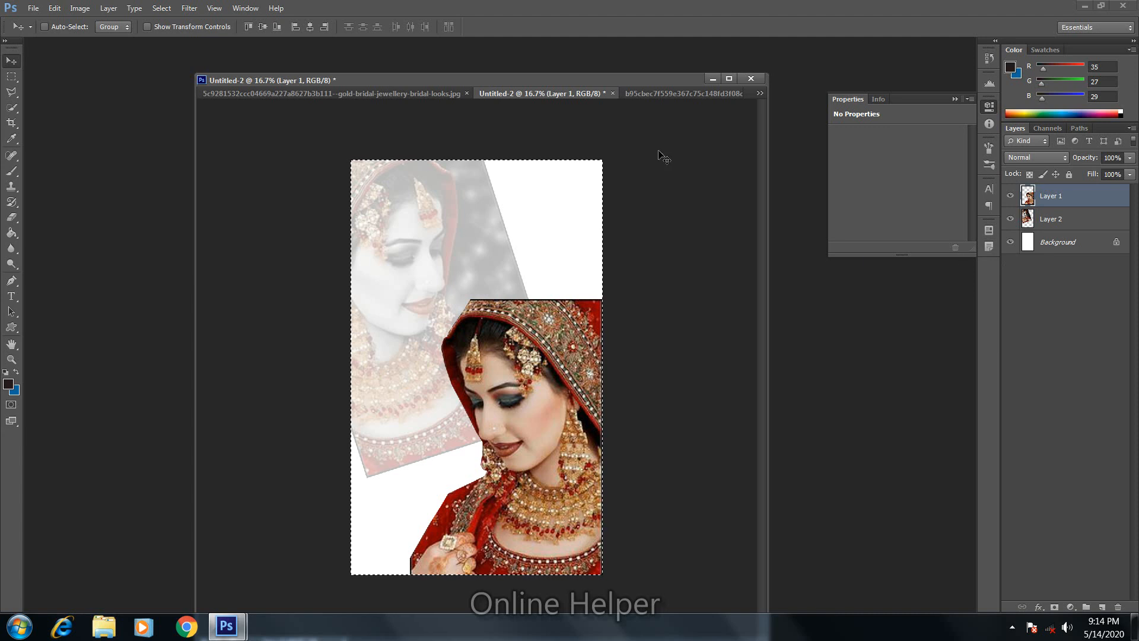
left_click(648, 93)
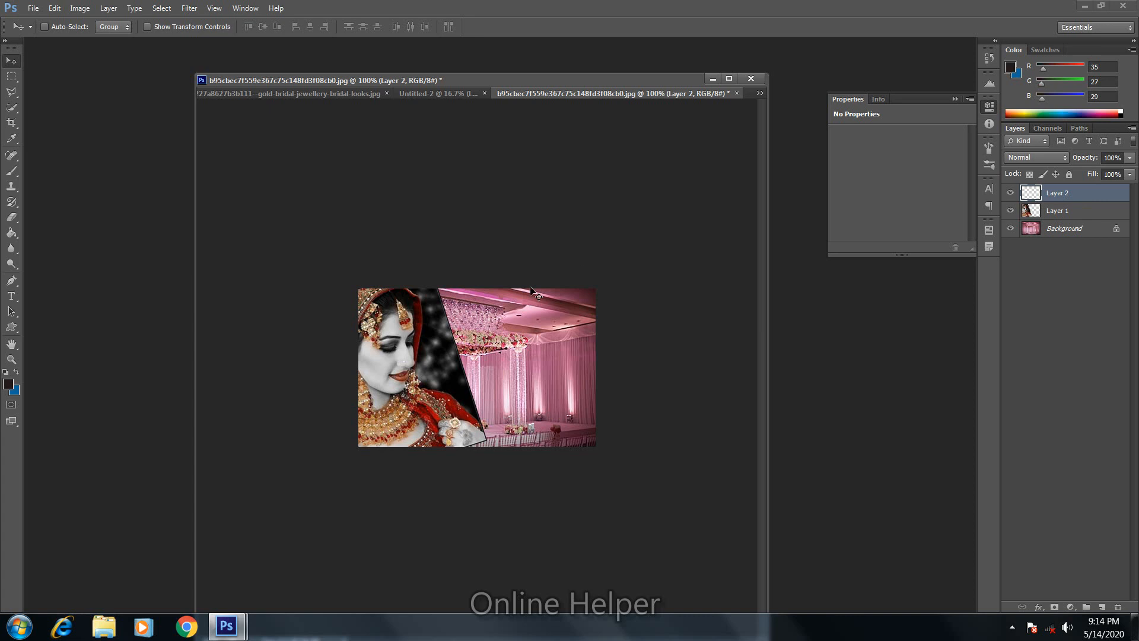
key("ctrl+v")
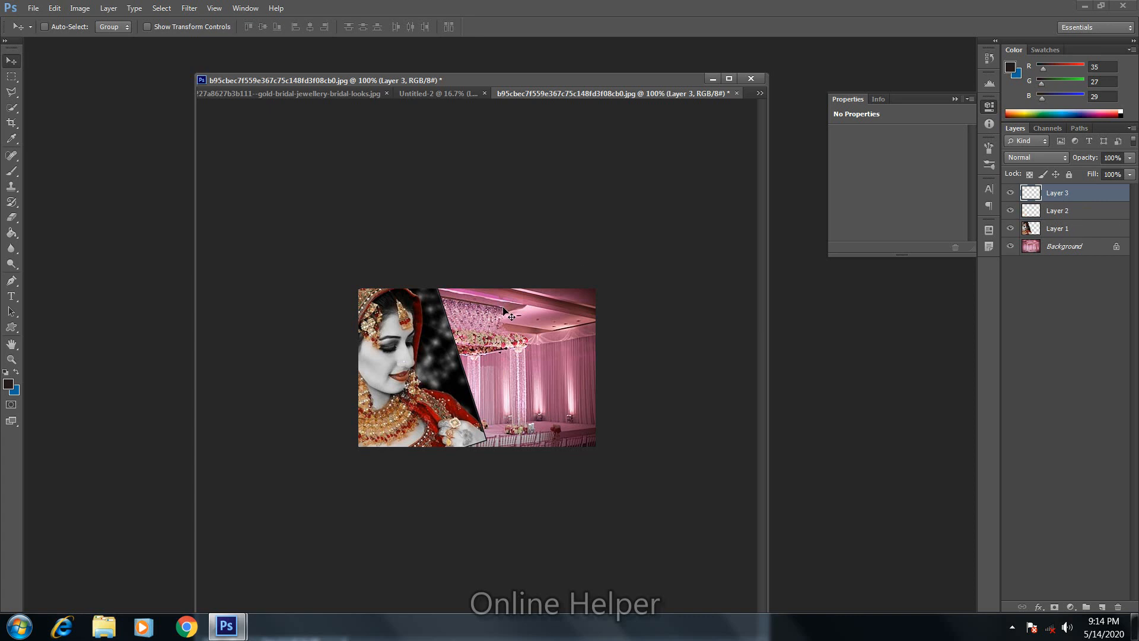
key("Delete")
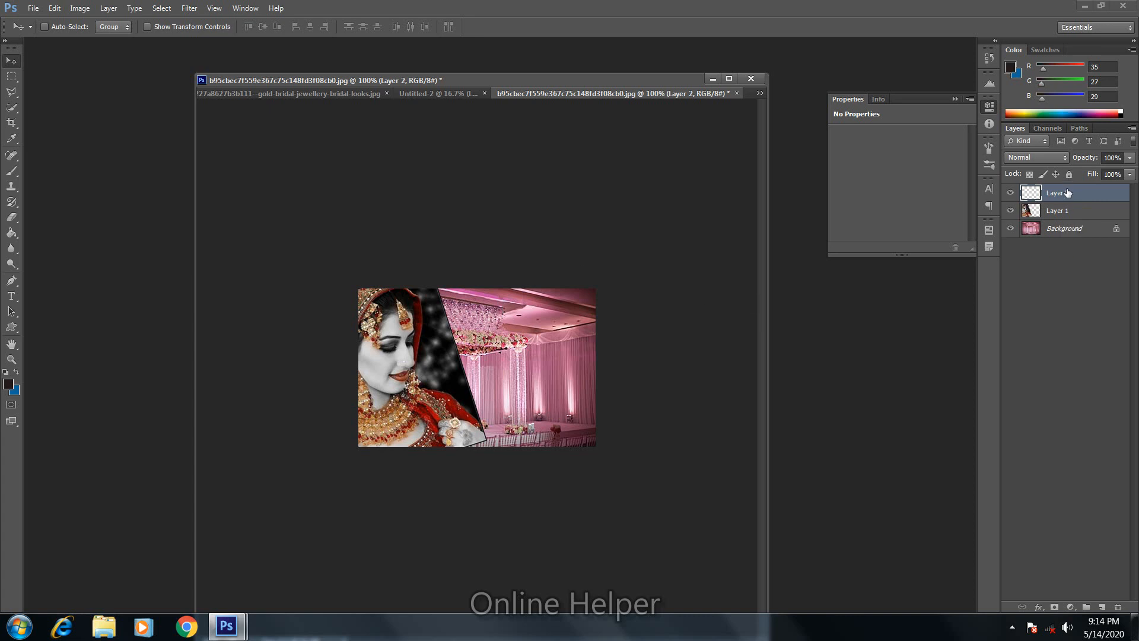
key("Delete")
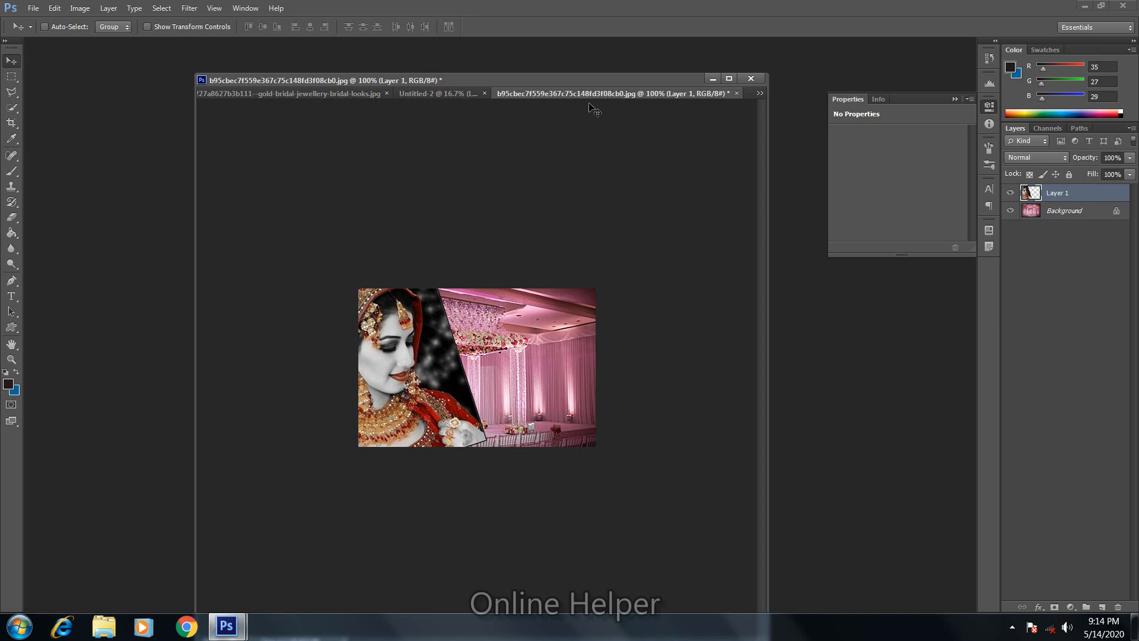
Copy the whole colour cut-out layer from Untitled-2 into the pink stage image.
left_click(448, 93)
key("ctrl+a")
mouse_move(517, 342)
left_mouse_down()
mouse_move(485, 287)
mouse_move(496, 308)
mouse_move(569, 101)
mouse_move(666, 95)
mouse_move(518, 324)
left_mouse_up()
Scale the colour cut-out down to about 10.8% and move it onto the right half of the stage image.
key("ctrl+t")
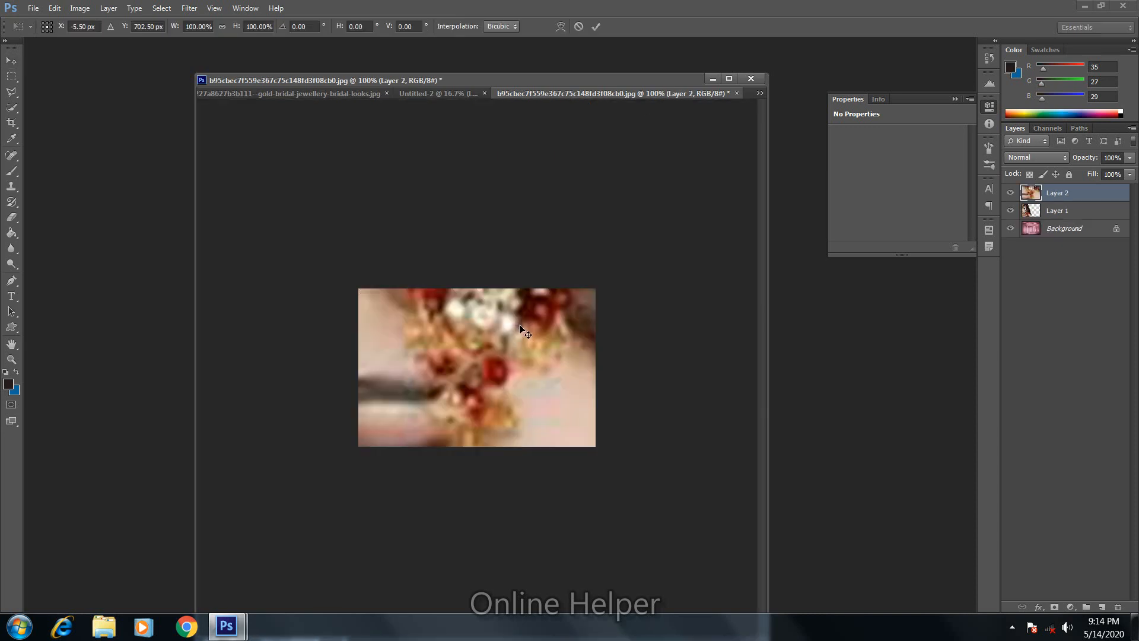
key("ctrl+minus")
key("ctrl+minus")
key("ctrl+minus")
key("ctrl+minus")
key("ctrl+minus")
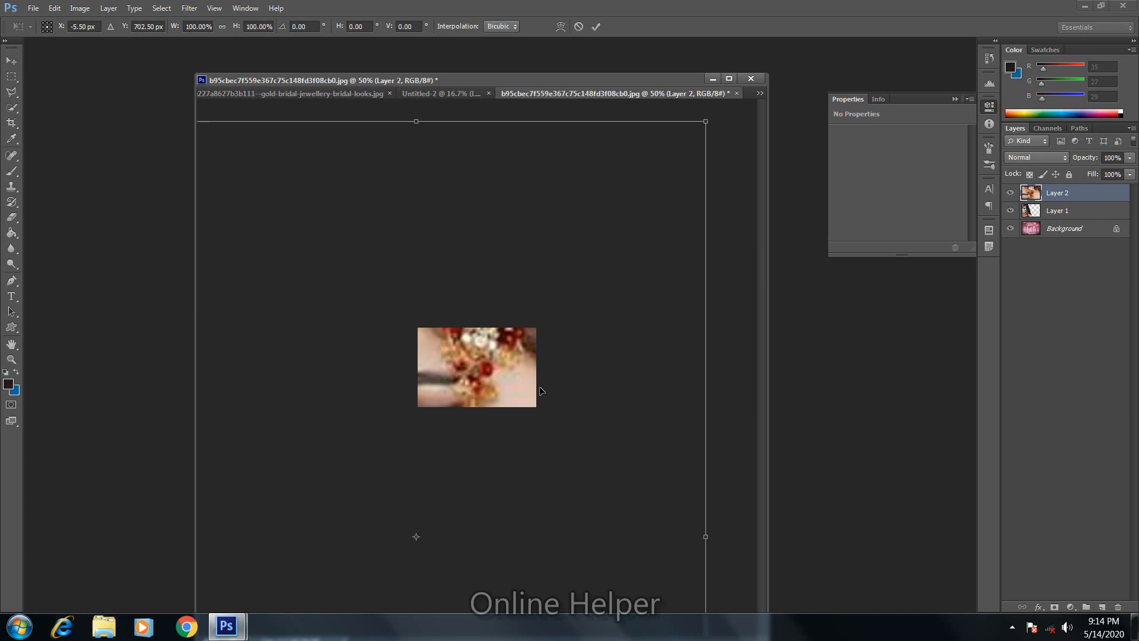
left_click_drag(360, 560, 506, 397)
left_click_drag(551, 286, 501, 358)
Align the scaled colour cut-out with the upper-right corner of the stage image and apply the transformation.
key("ctrl+plus")
key("ctrl+plus")
key("ctrl+plus")
key("ctrl+plus")
key("ctrl+plus")
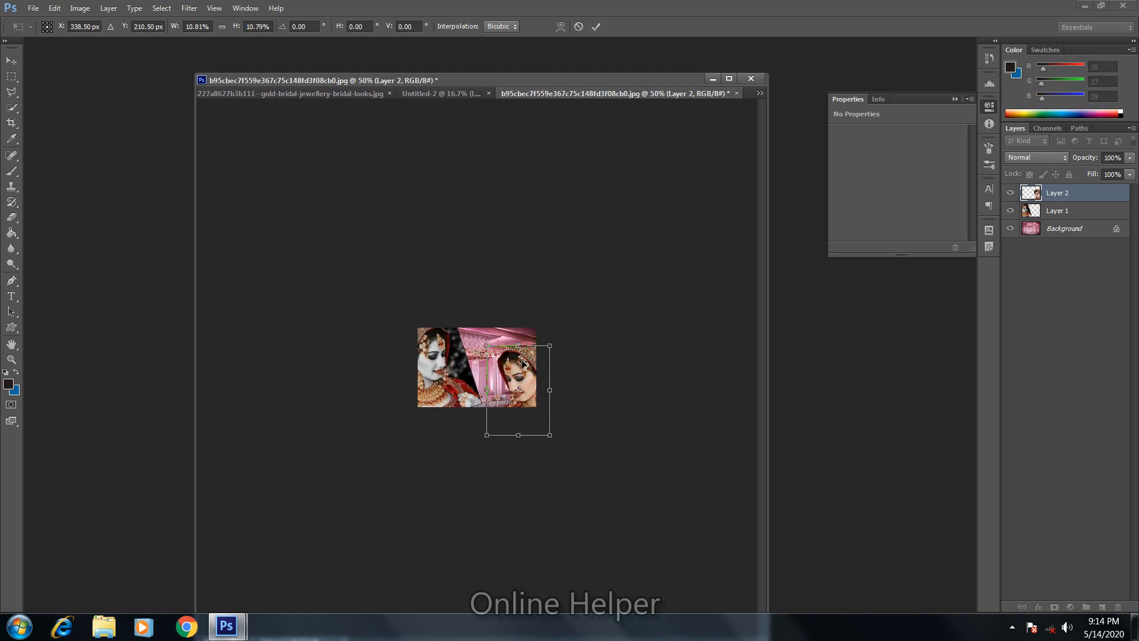
left_click_drag(563, 366, 537, 333)
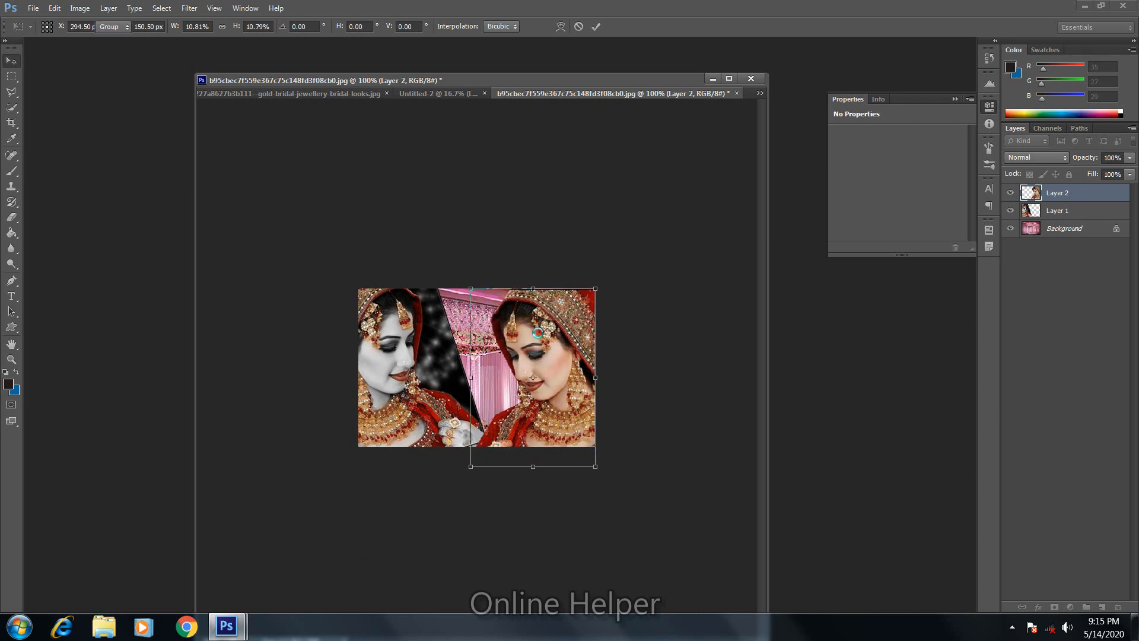
key("Return")
Select the black and white portrait's layer and move it right, closer to the colour cut-out.
mouse_move(407, 362)
left_mouse_down()
mouse_move(397, 359)
mouse_move(421, 360)
left_mouse_up()
right_click(380, 358)
left_click(394, 366)
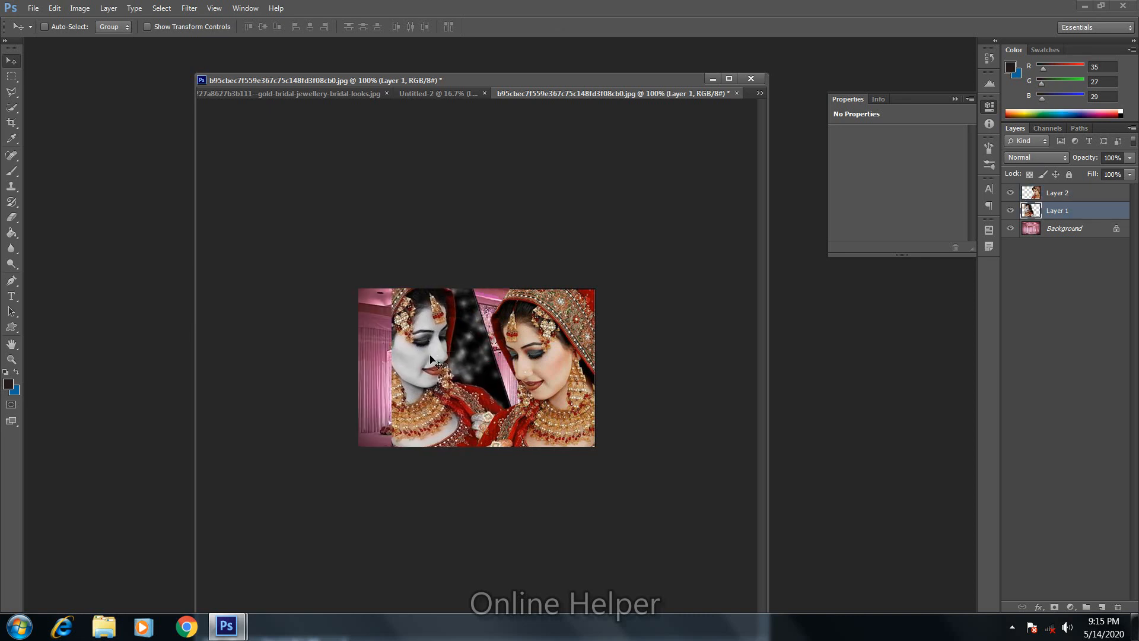
Try reduced opacities on the black and white portrait's layer, ending at 100%.
left_click(1130, 158)
left_click_drag(1097, 172, 1099, 169)
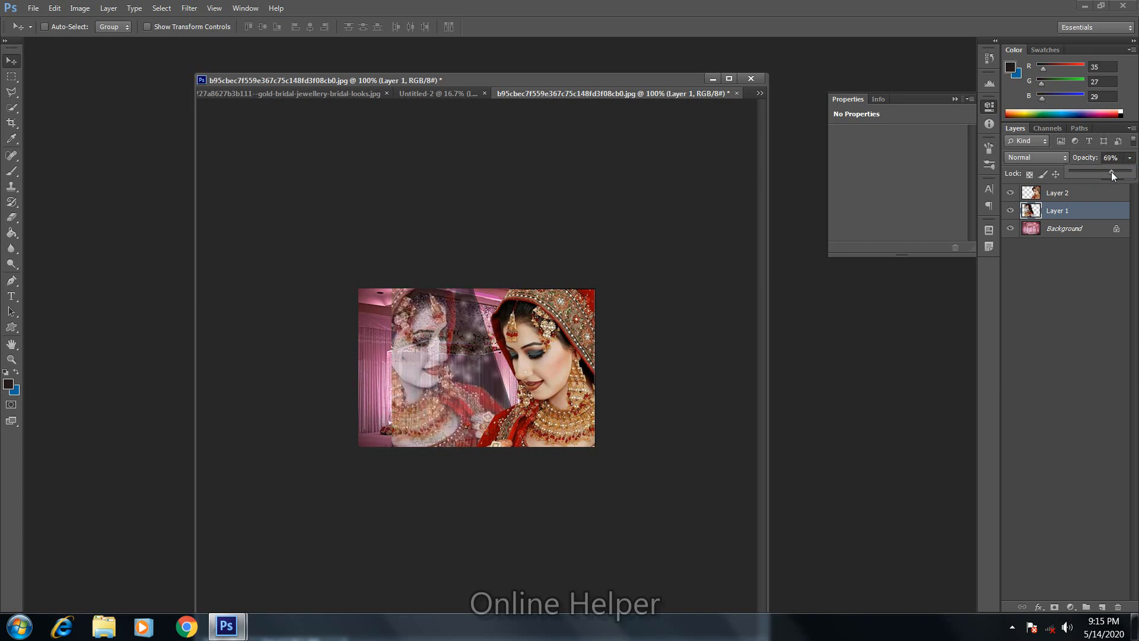
left_click_drag(1121, 169, 1131, 170)
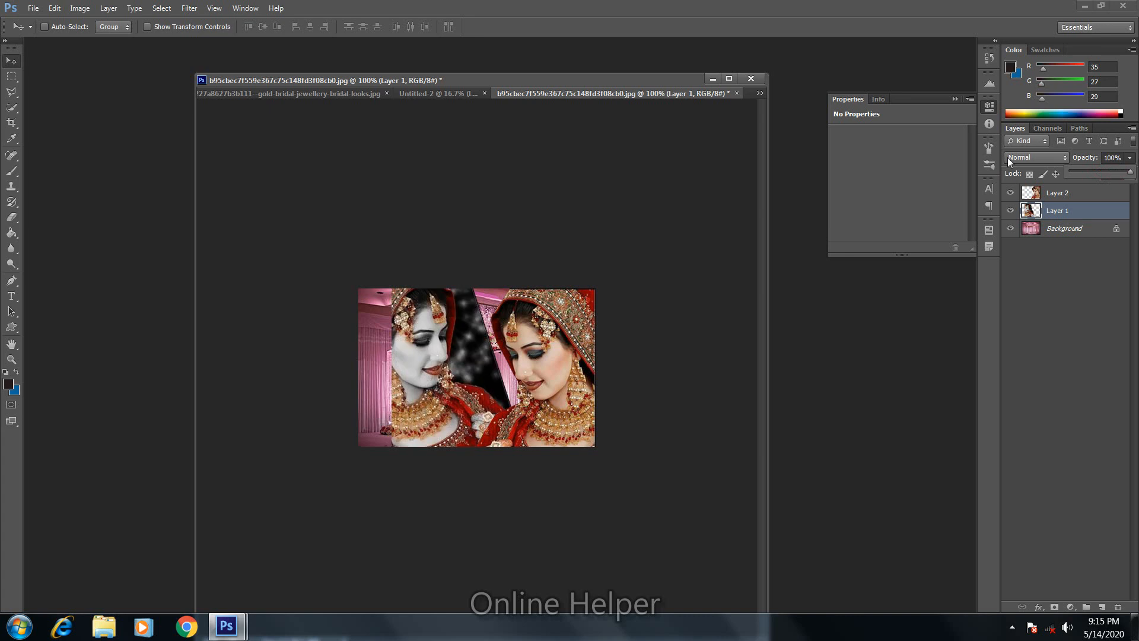
Draw a large elliptical selection around the black and white portrait and adjust its position.
left_click(12, 75)
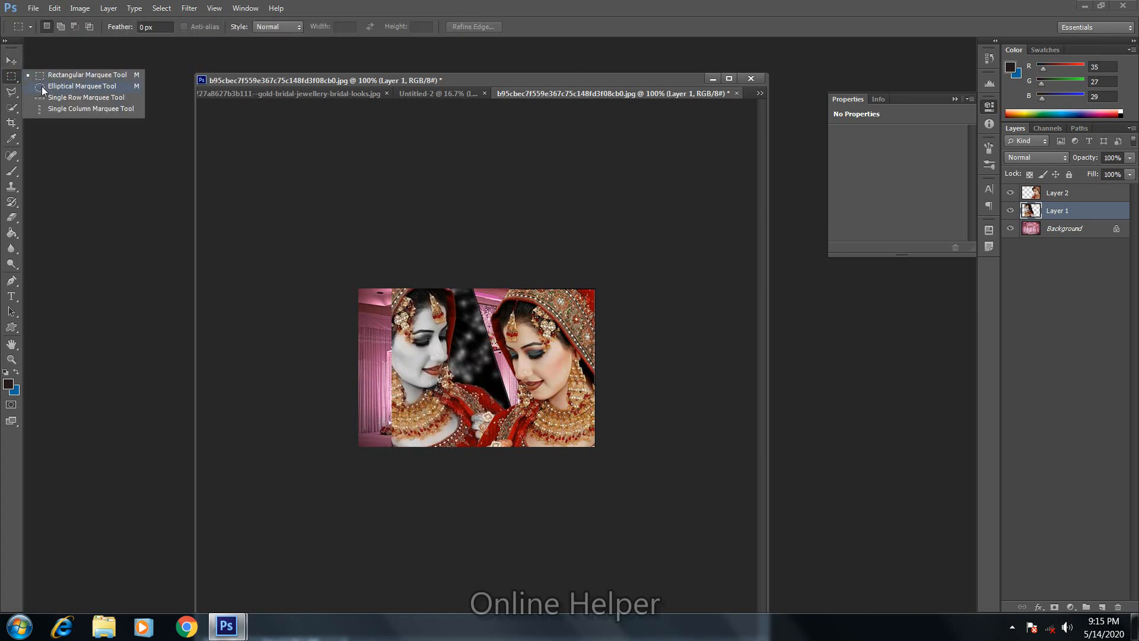
left_click(44, 88)
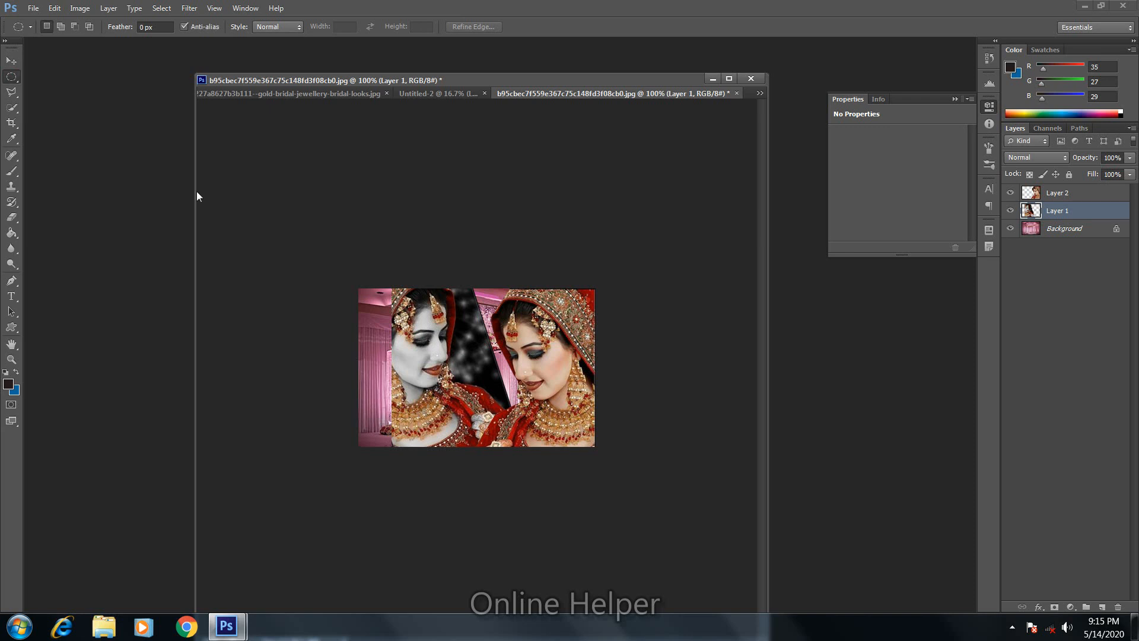
left_click_drag(337, 244, 517, 399)
left_click_drag(439, 319, 440, 331)
Set the selection feather to 14 px and copy the selected part of the black and white portrait to a new layer.
left_click(105, 26)
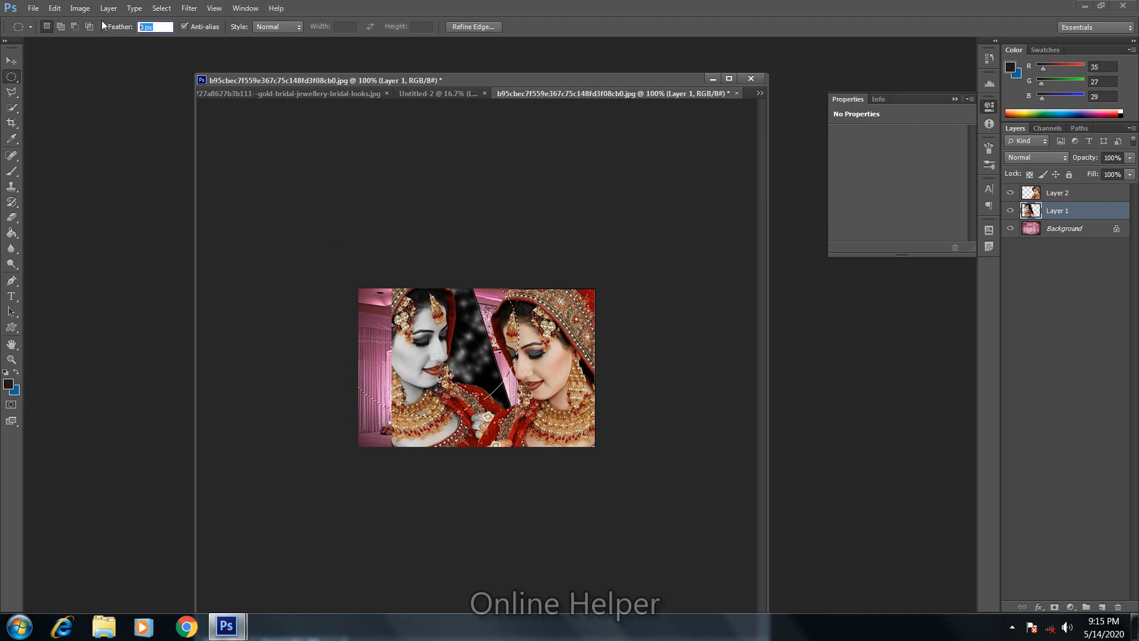
type("140")
key("BackSpace")
key("Return")
key("ctrl+j")
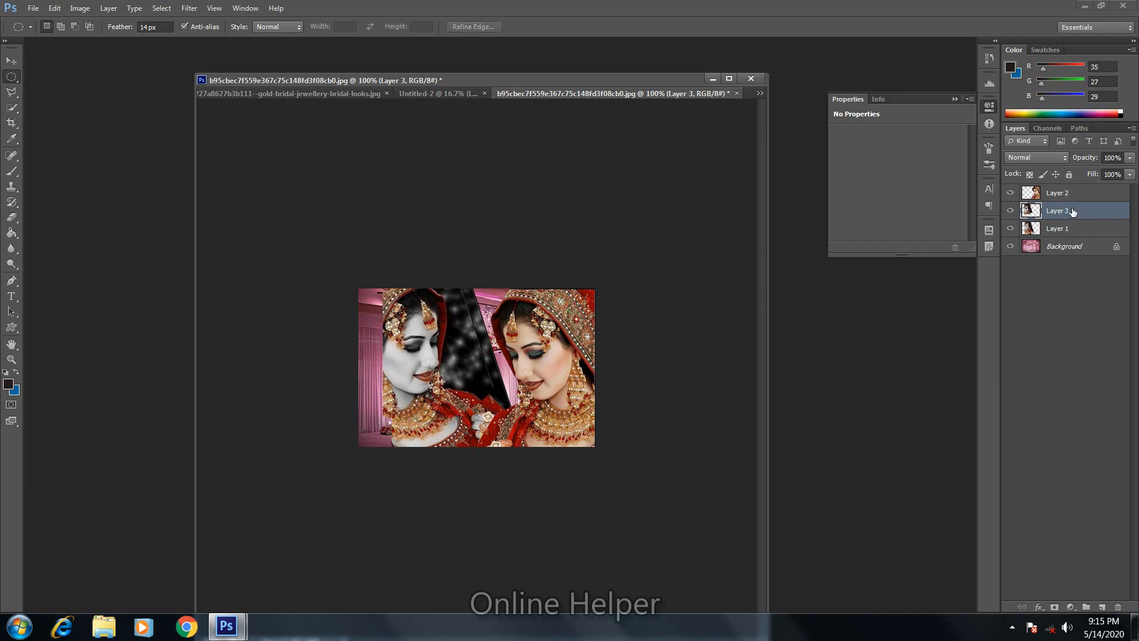
Delete Layer 1, the full black and white portrait beneath its feathered elliptical copy.
left_click(1064, 231)
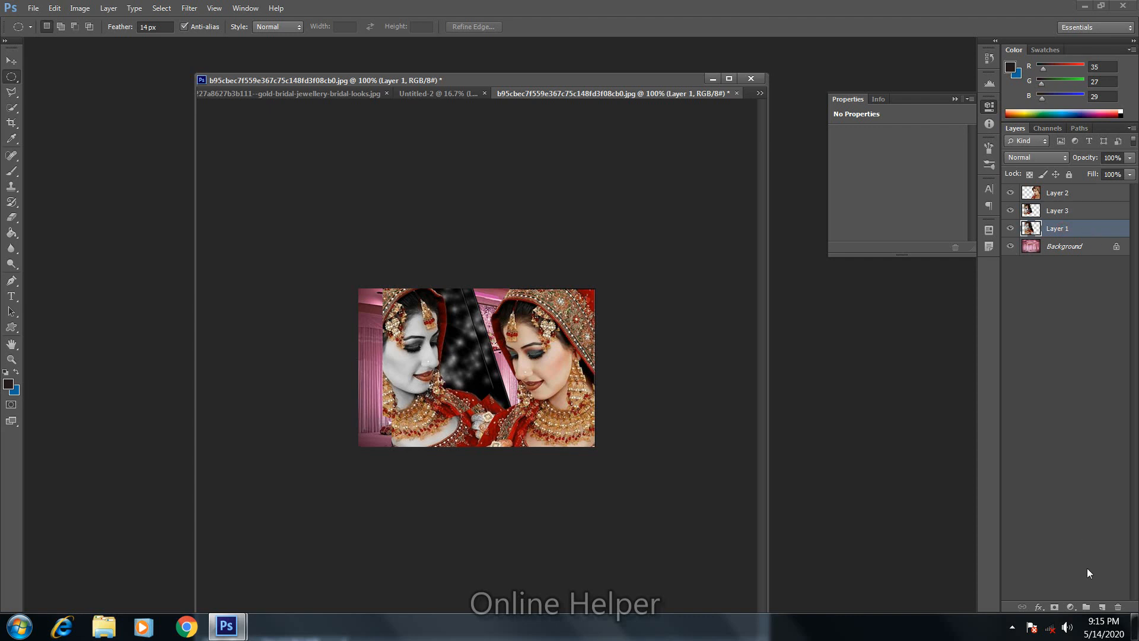
left_click(1117, 607)
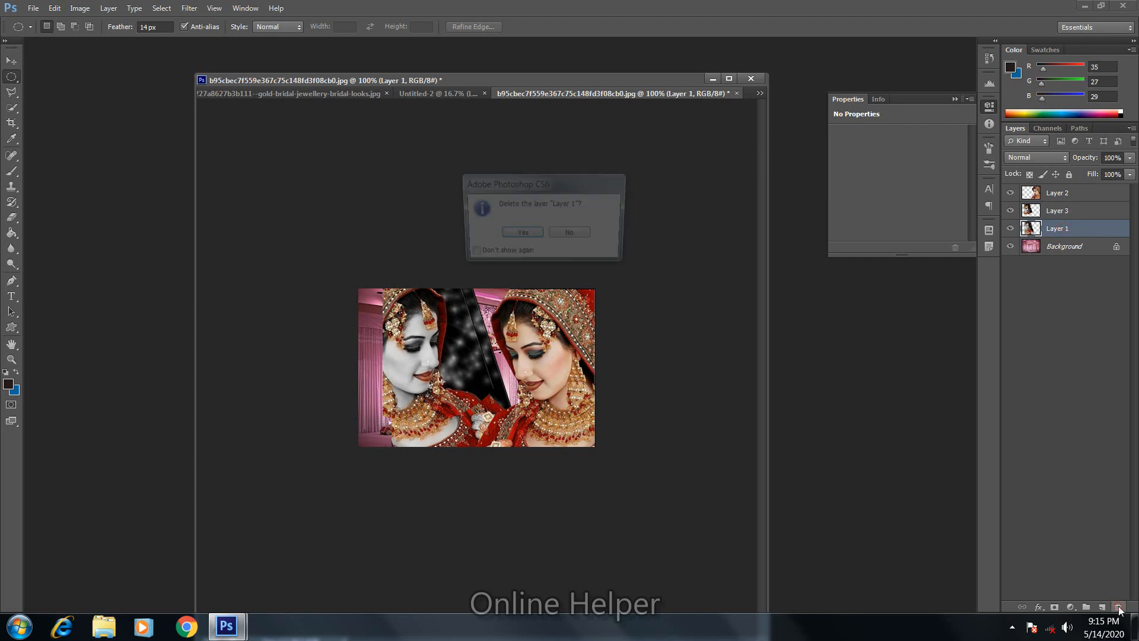
left_click(522, 235)
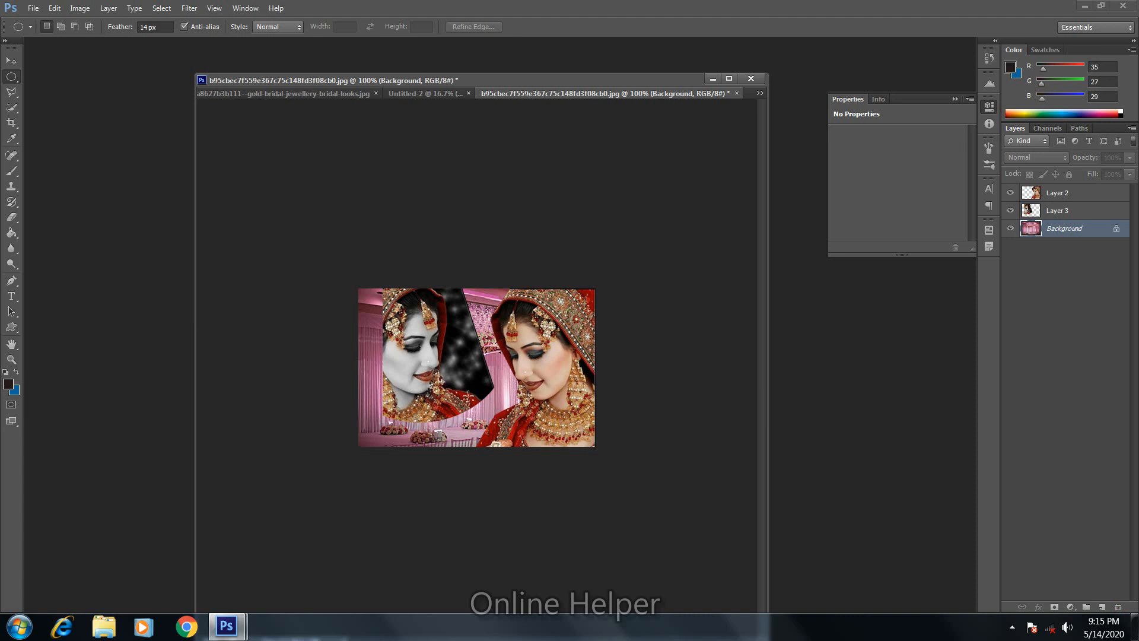
Try enlarging the feathered copy of the black and white portrait on Layer 3, tilting it slightly and repositioning it beside the colour cut-out.
key("ctrl+plus")
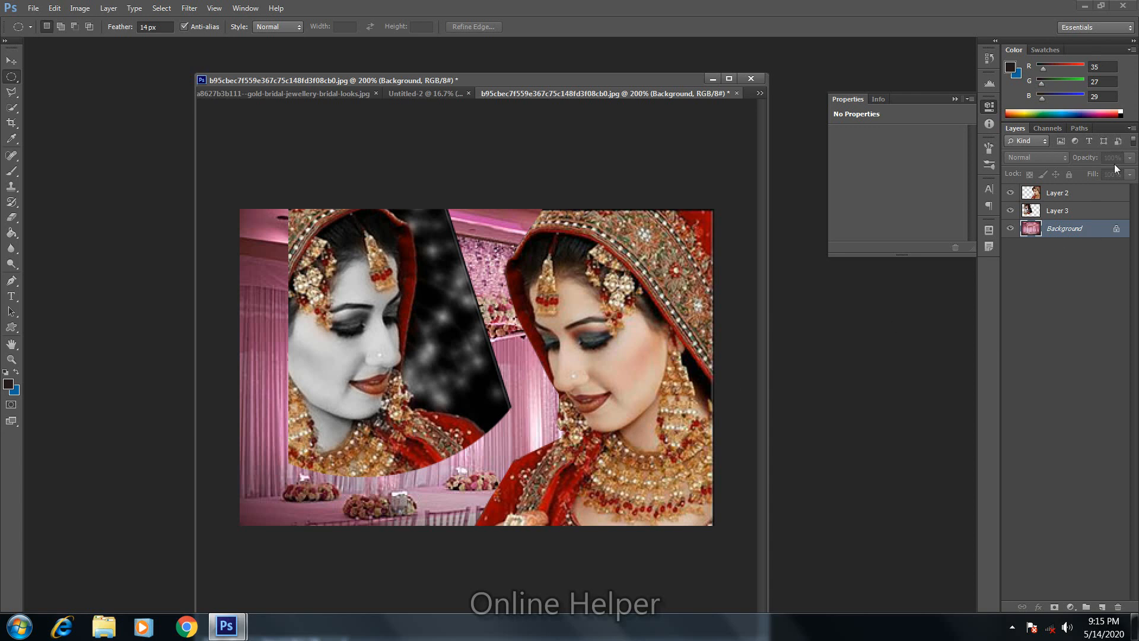
left_click(1065, 196)
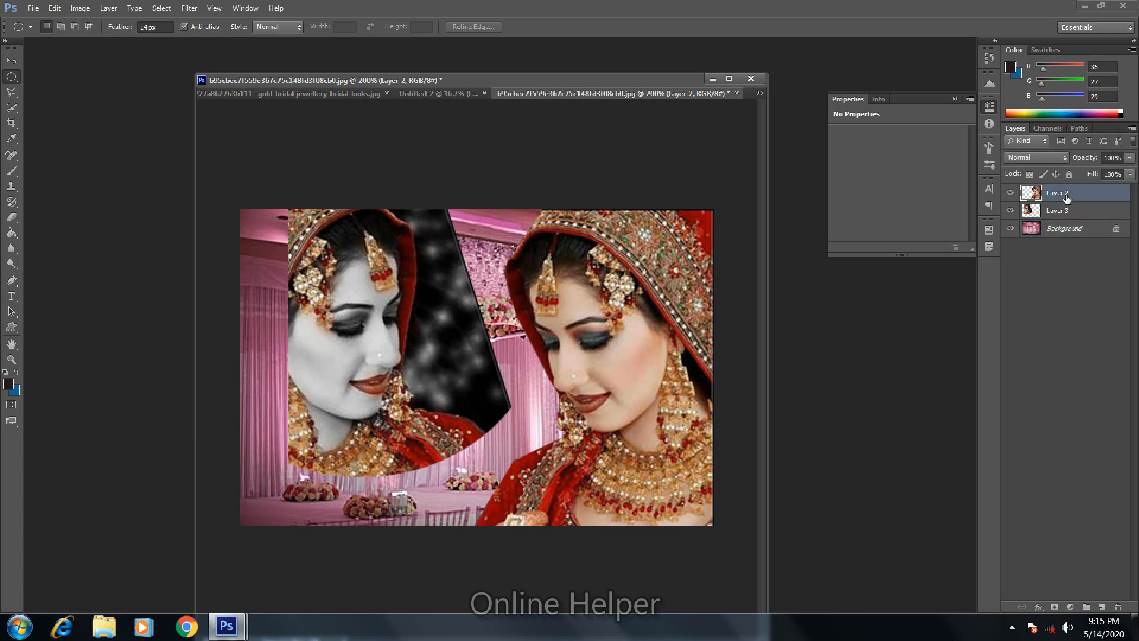
left_click(1040, 212)
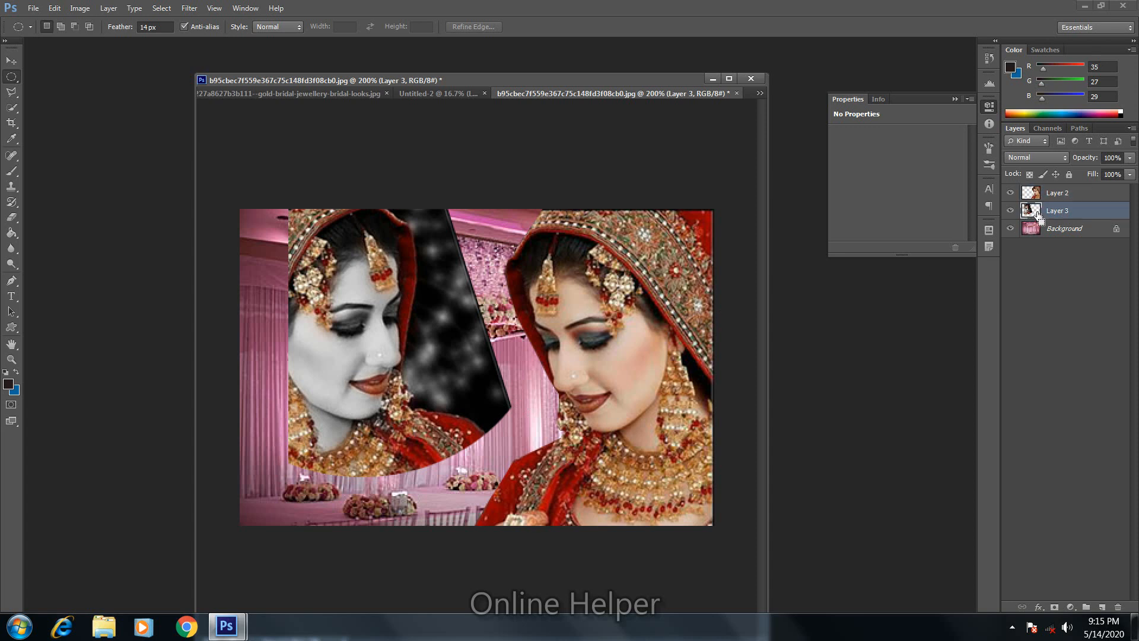
key("ctrl+t")
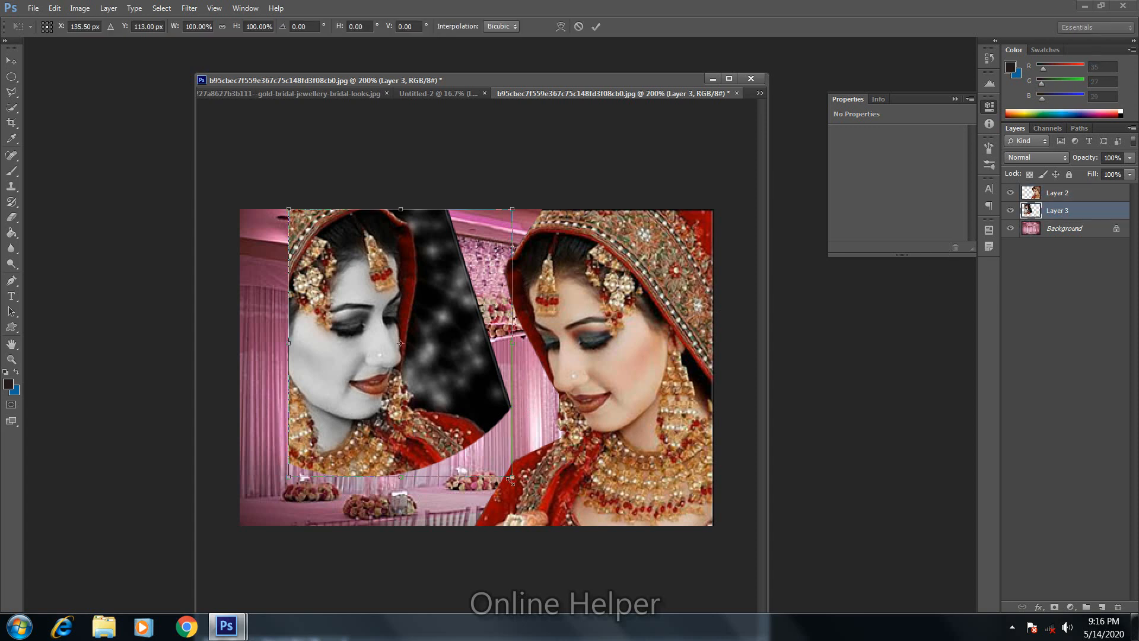
left_click_drag(543, 486, 636, 596)
left_click_drag(514, 409, 510, 379)
left_click_drag(745, 536, 776, 465)
mouse_move(504, 415)
left_mouse_down()
mouse_move(517, 391)
mouse_move(511, 403)
left_mouse_up()
key("Return")
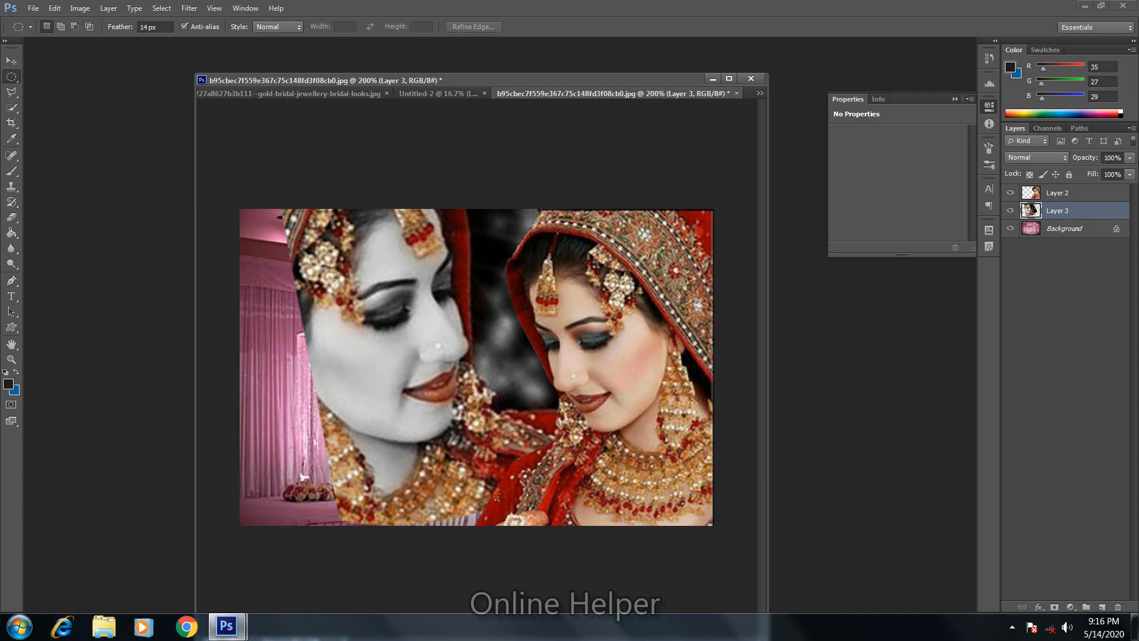
Try lowering the enlarged portrait copy's layer opacity to around 48%.
left_click(1130, 158)
left_click(1098, 167)
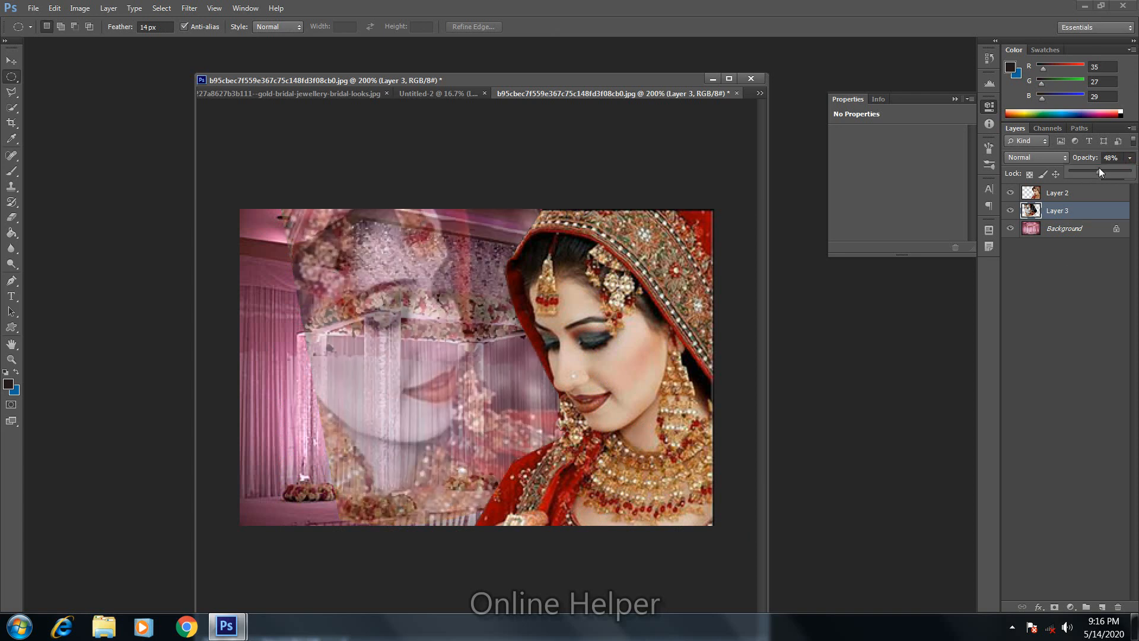
left_click_drag(1102, 169, 1106, 169)
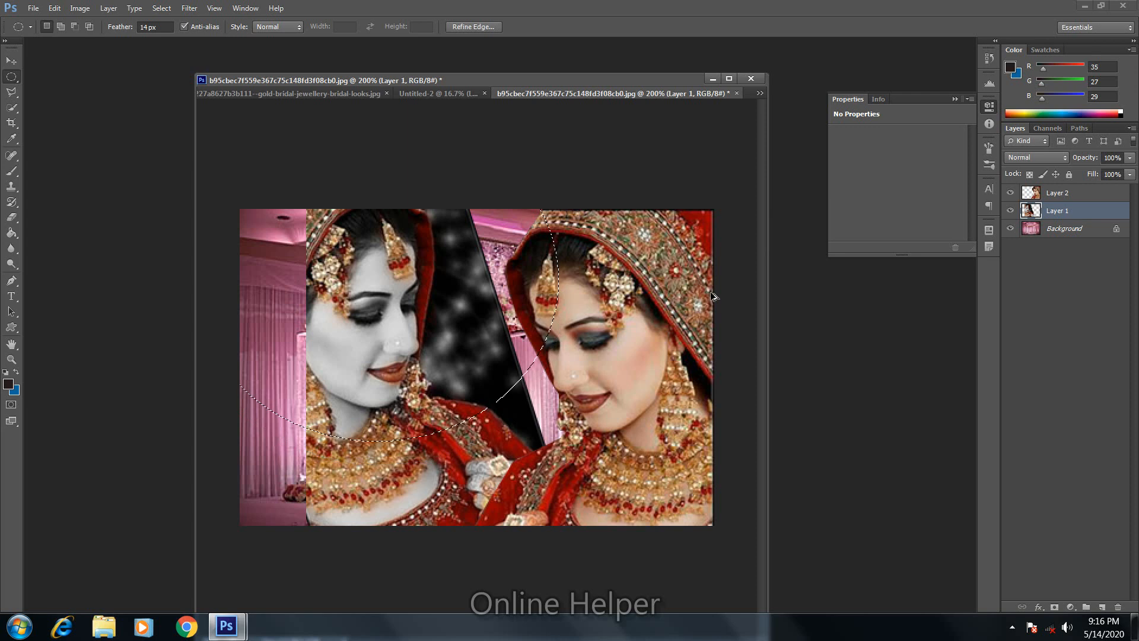
Clear the elliptical selection and delete Layer 2, the colour bridal cut-out.
key("ctrl+d")
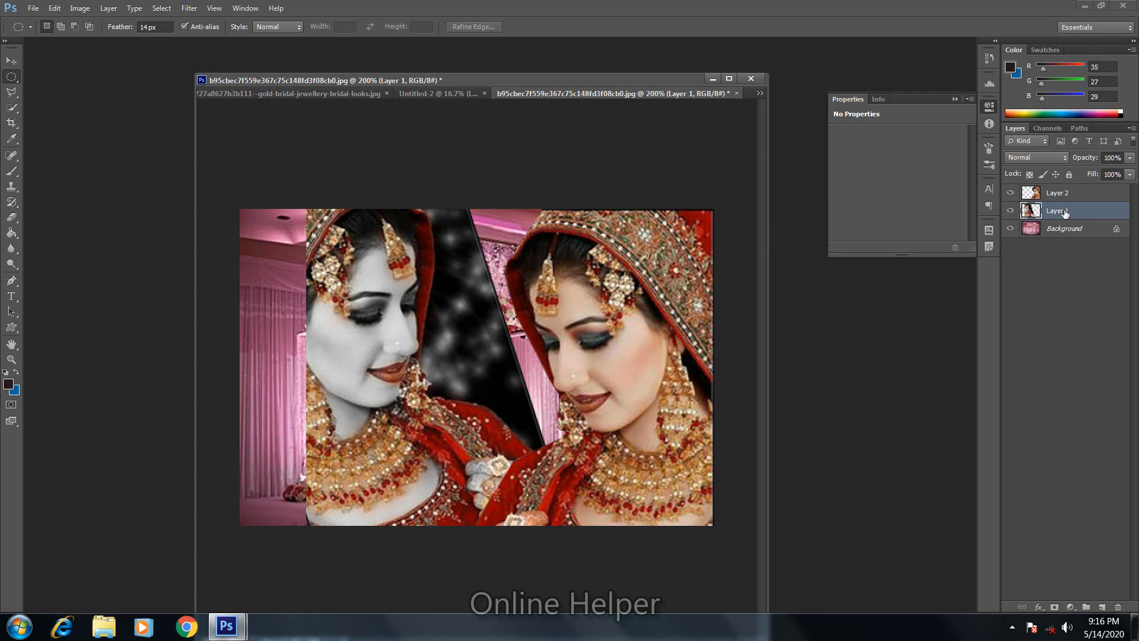
left_click(1068, 193)
left_click(1119, 609)
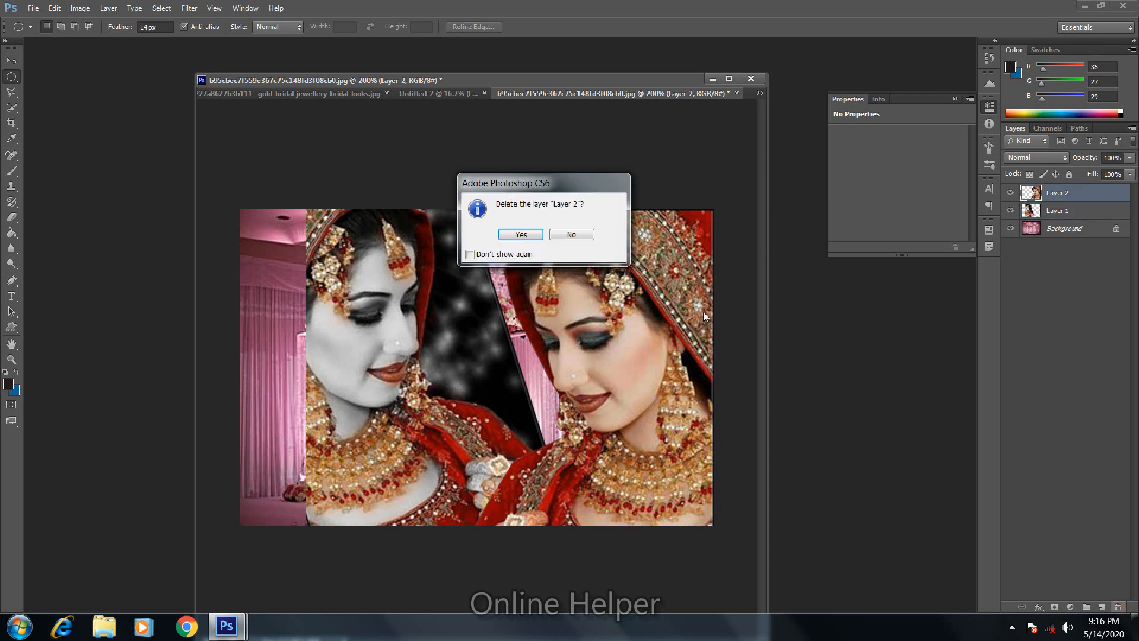
left_click(525, 235)
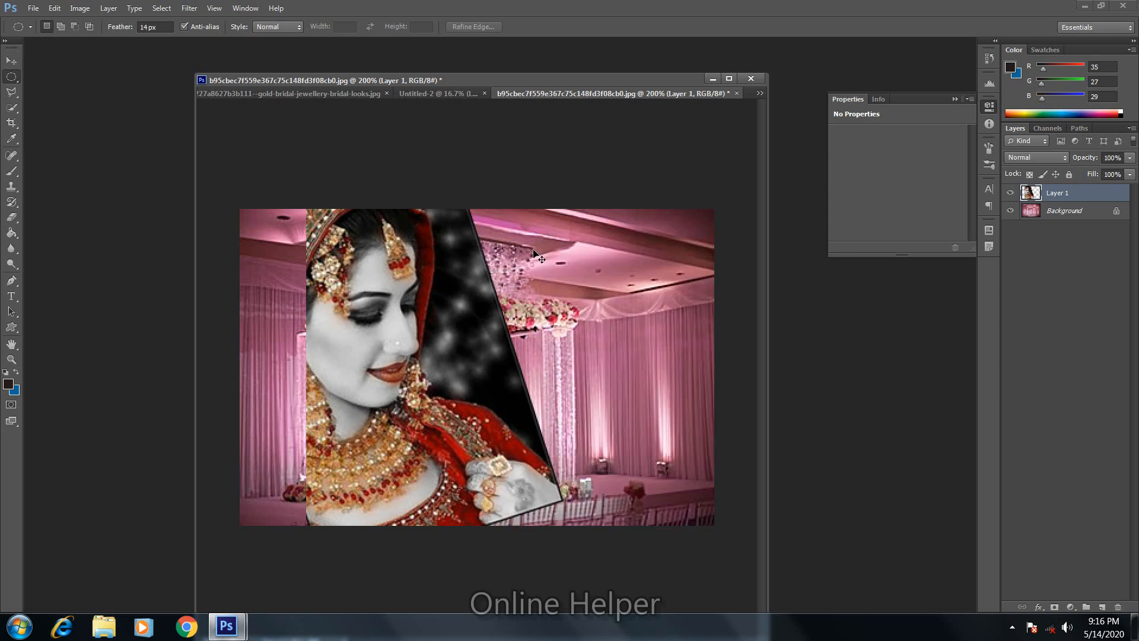
Flip the black and white portrait horizontally in a free transform and move it to the right half of the stage background.
key("ctrl+t")
left_click_drag(683, 398, 667, 436)
right_click(470, 377)
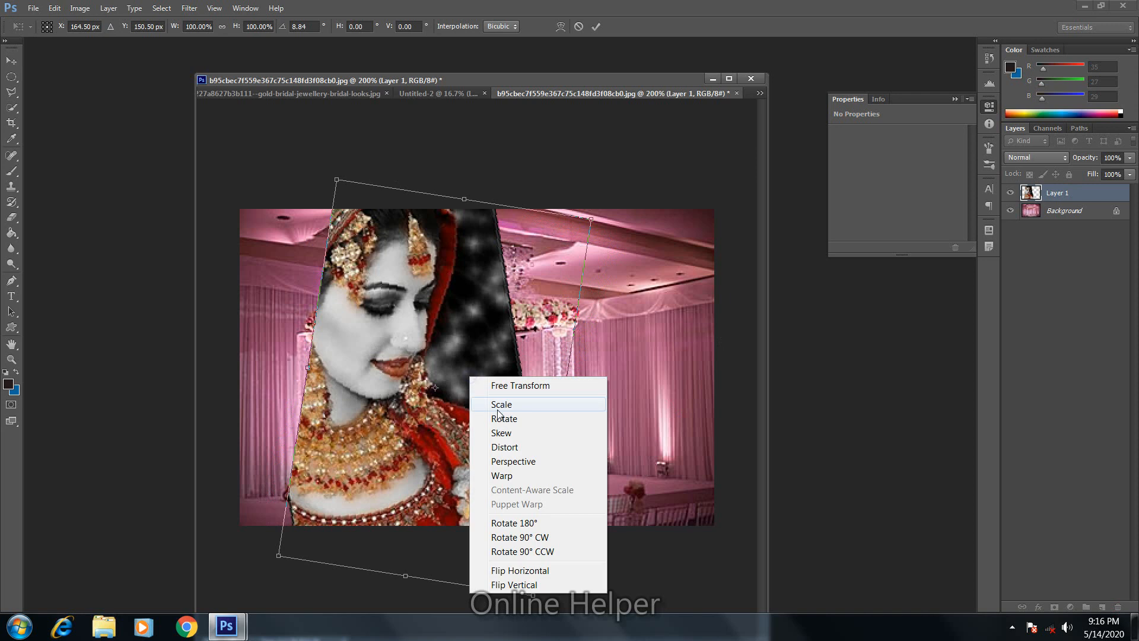
left_click(514, 570)
left_click_drag(430, 356, 564, 372)
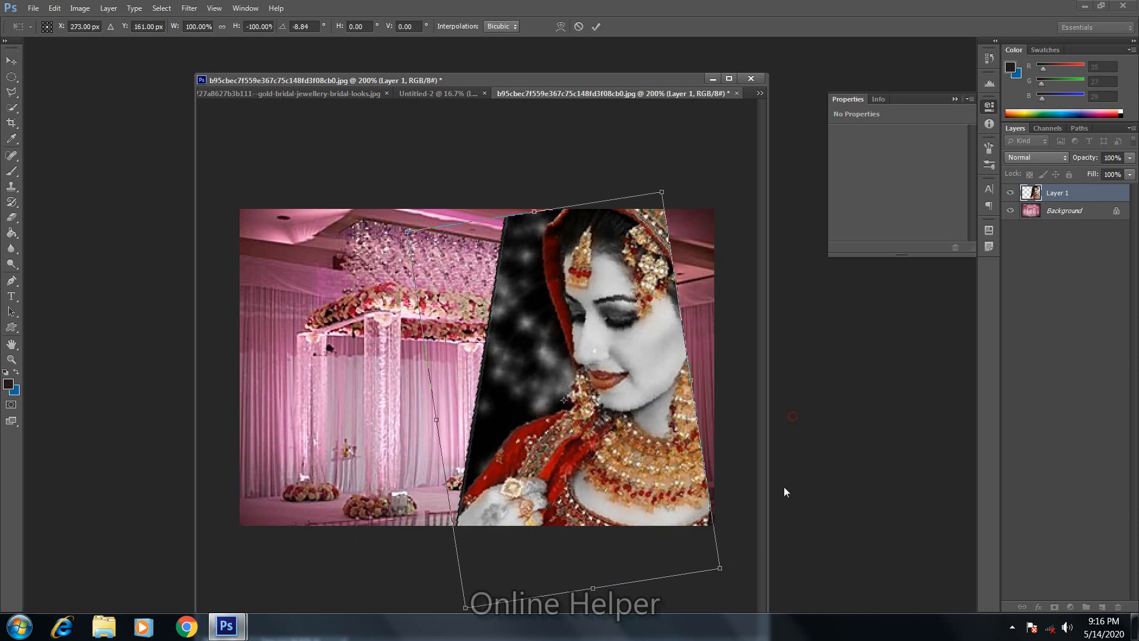
Straighten the flipped portrait to a rotation of about 0.43°, align it with the image's right edge and apply the transform.
left_click_drag(730, 366, 733, 394)
left_click_drag(589, 428, 603, 420)
left_click_drag(375, 515, 382, 528)
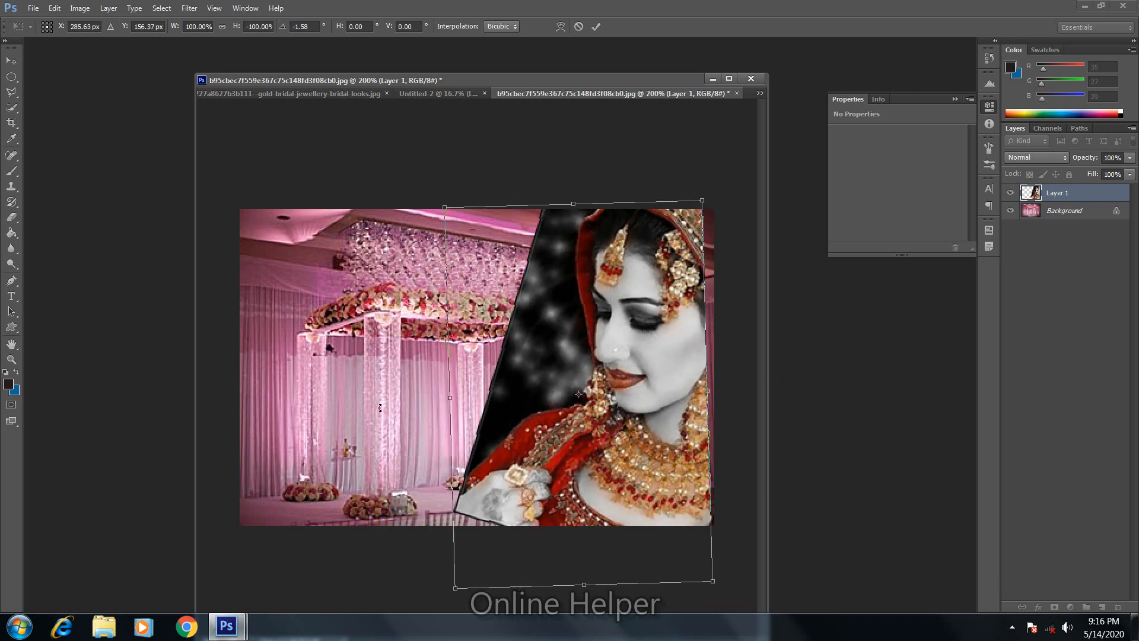
left_click_drag(380, 407, 386, 399)
left_click_drag(524, 412, 533, 409)
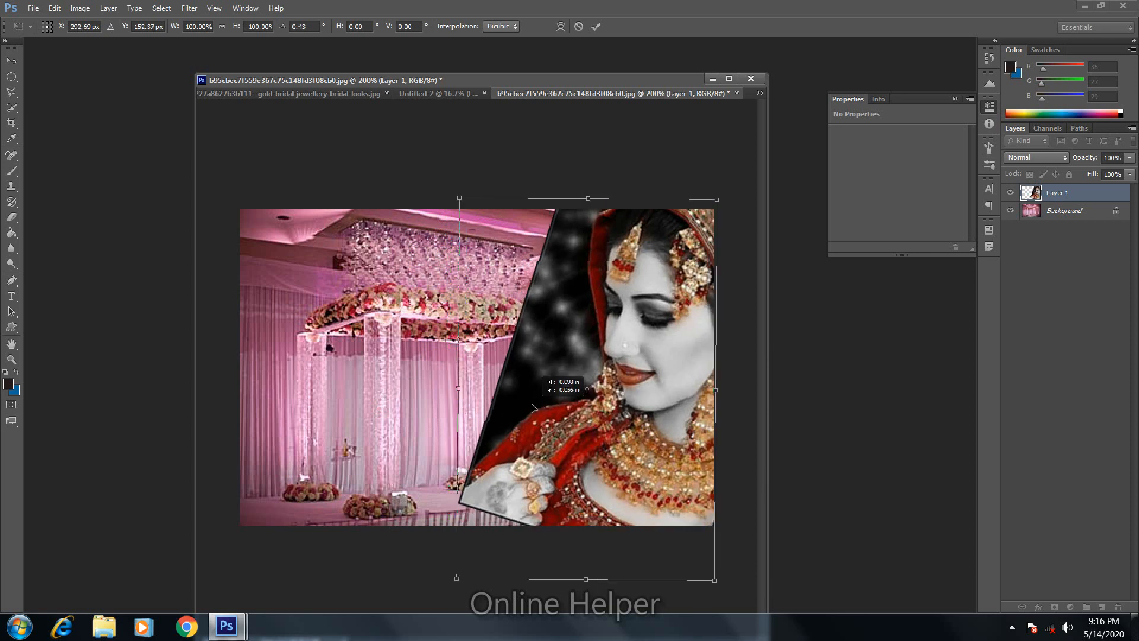
key("Return")
key("m")
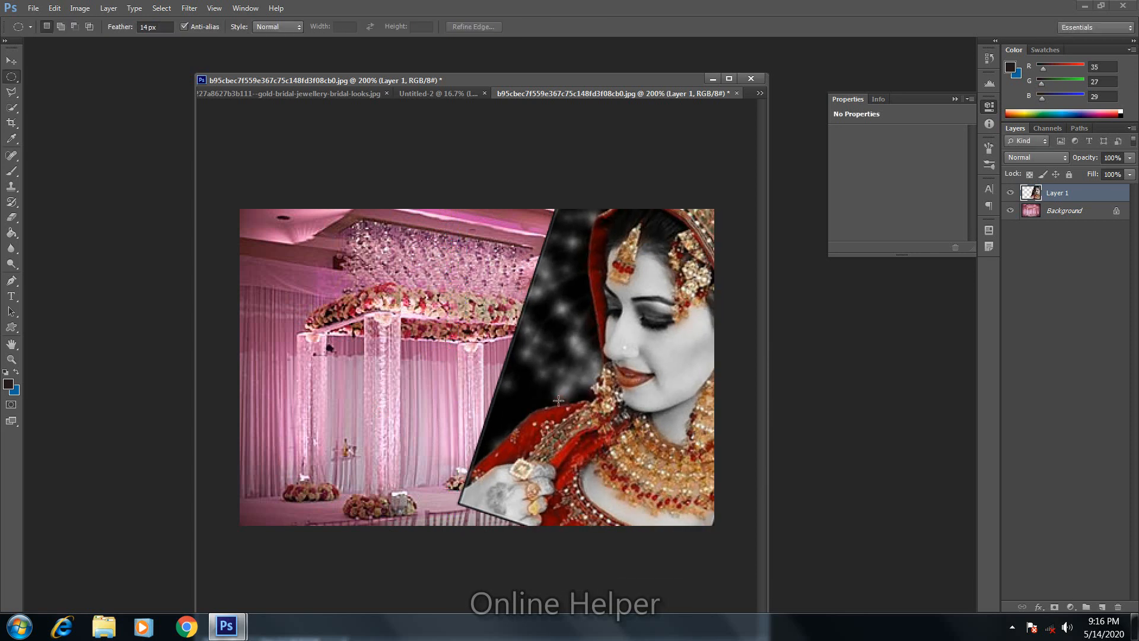